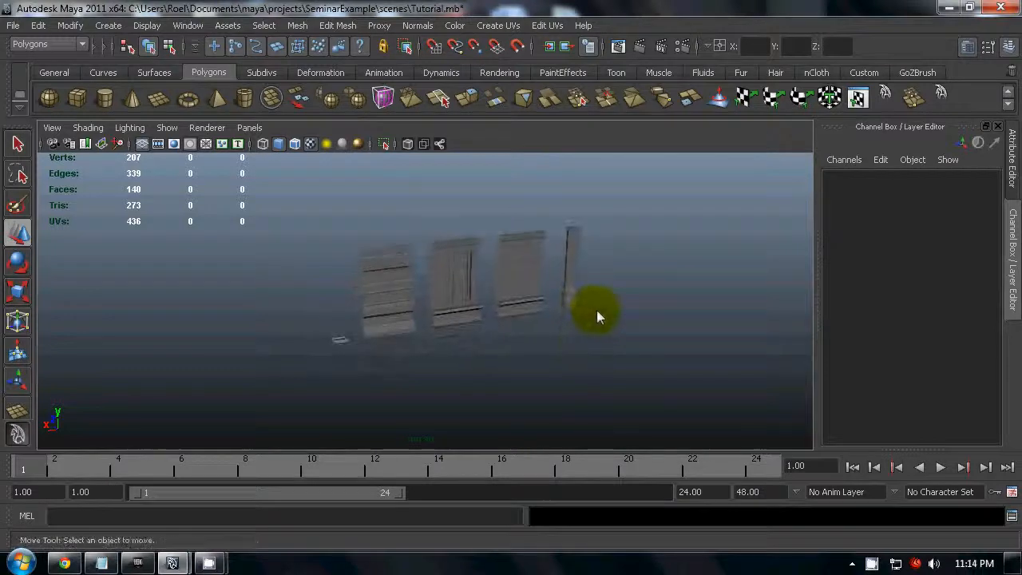
- Examine the modular building pieces in the scene by selecting the corner column and each wall section in turn
{"action": "mouse_move", "coordinate": [611, 340]}
{"action": "left_mouse_down", "text": "alt"}
{"action": "mouse_move", "coordinate": [641, 316]}
{"action": "mouse_move", "coordinate": [620, 326]}
{"action": "left_mouse_up", "text": "alt"}
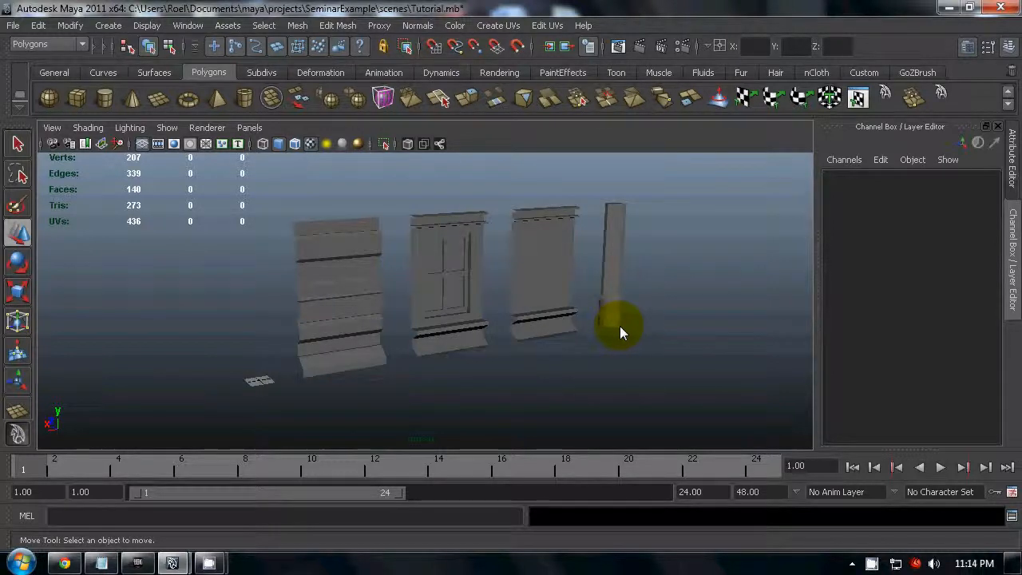
{"action": "left_click", "coordinate": [616, 319]}
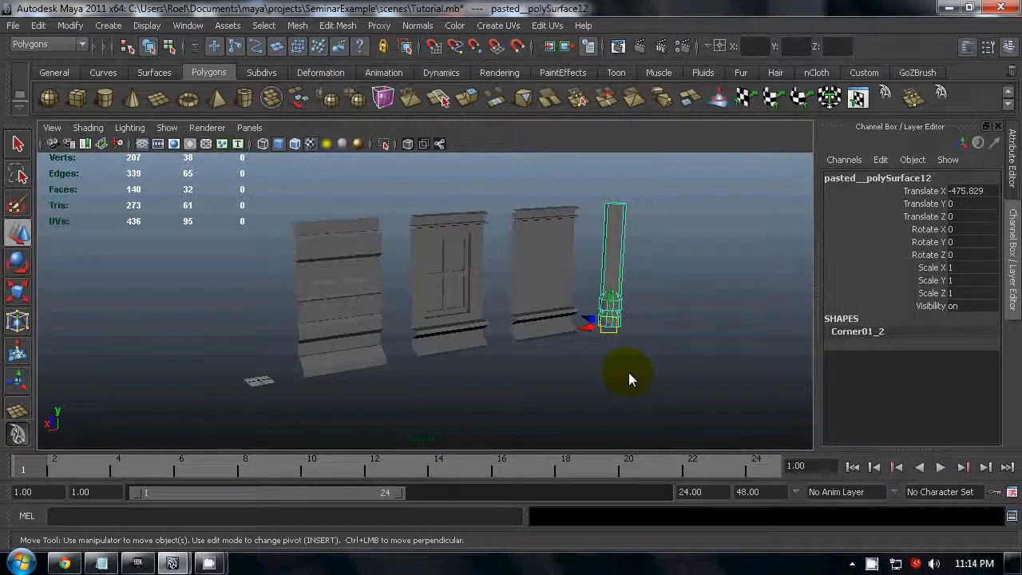
{"action": "left_click", "coordinate": [564, 356]}
{"action": "left_click", "coordinate": [360, 294]}
{"action": "left_click", "coordinate": [480, 331]}
{"action": "left_click", "coordinate": [555, 292]}
{"action": "left_click", "coordinate": [621, 274]}
{"action": "left_click_drag", "start_coordinate": [669, 332], "coordinate": [454, 371], "text": "alt"}
{"action": "left_click", "coordinate": [525, 386]}
{"action": "left_click_drag", "start_coordinate": [525, 387], "coordinate": [559, 365], "text": "alt"}
- Select the Wall02_X96_Z160 wall piece and move it to X position 0
{"action": "left_click", "coordinate": [316, 358]}
{"action": "left_click_drag", "start_coordinate": [429, 381], "coordinate": [324, 317], "text": "alt"}
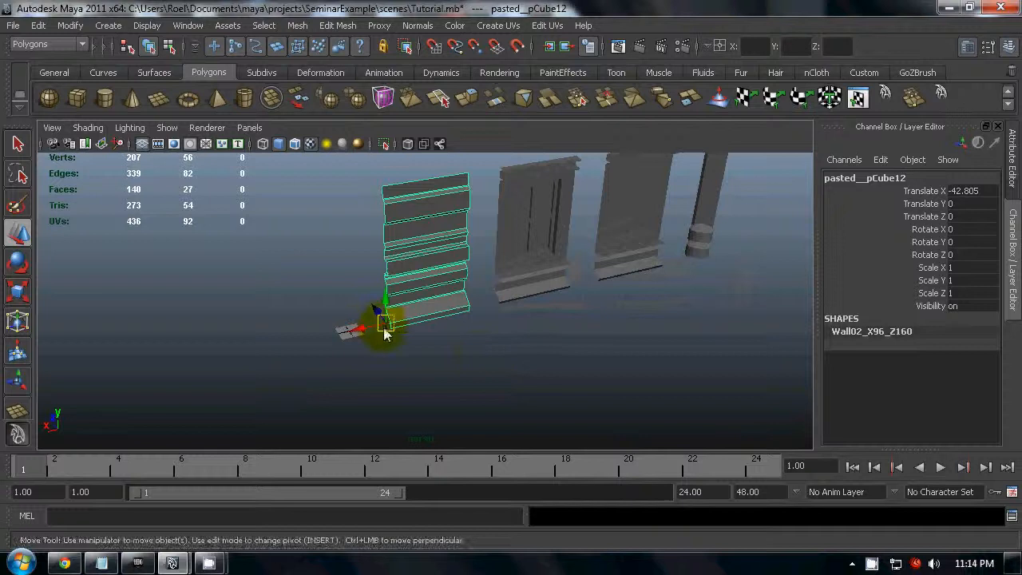
{"action": "mouse_move", "coordinate": [388, 338]}
{"action": "left_mouse_down", "text": "alt"}
{"action": "mouse_move", "coordinate": [418, 347]}
{"action": "mouse_move", "coordinate": [376, 354]}
{"action": "left_mouse_up", "text": "alt"}
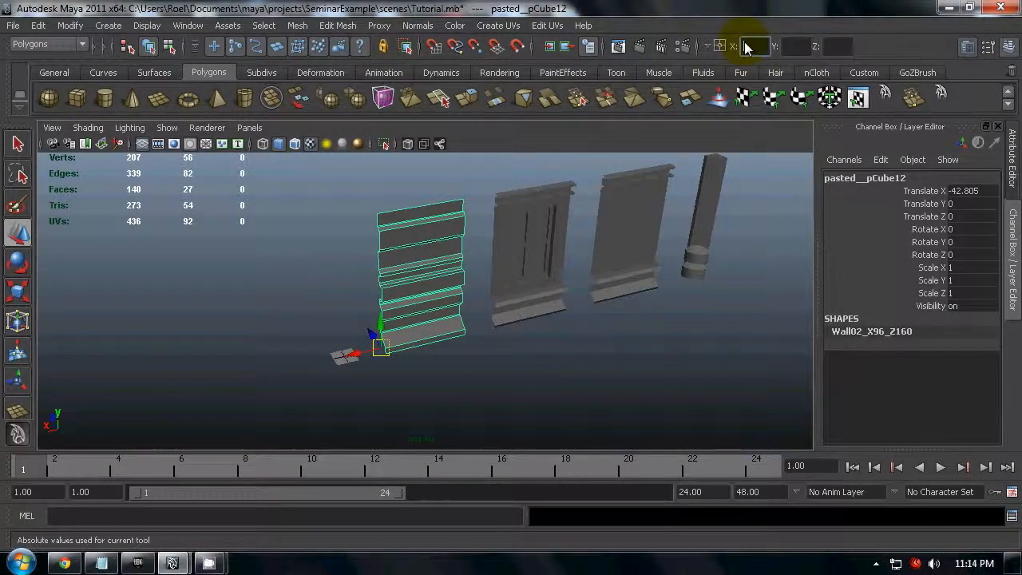
{"action": "left_click", "coordinate": [751, 46]}
{"action": "type", "text": "0"}
{"action": "key", "text": "Return"}
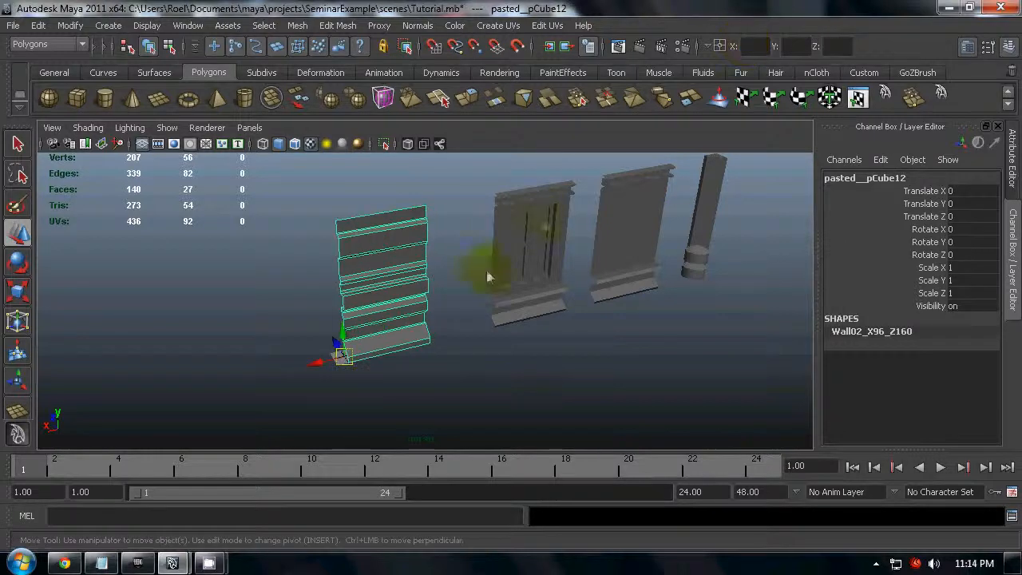
- Examine the pivot and shape name of the moved wall piece, and inspect the neighbouring window wall
{"action": "left_click", "coordinate": [442, 417]}
{"action": "left_click", "coordinate": [345, 357]}
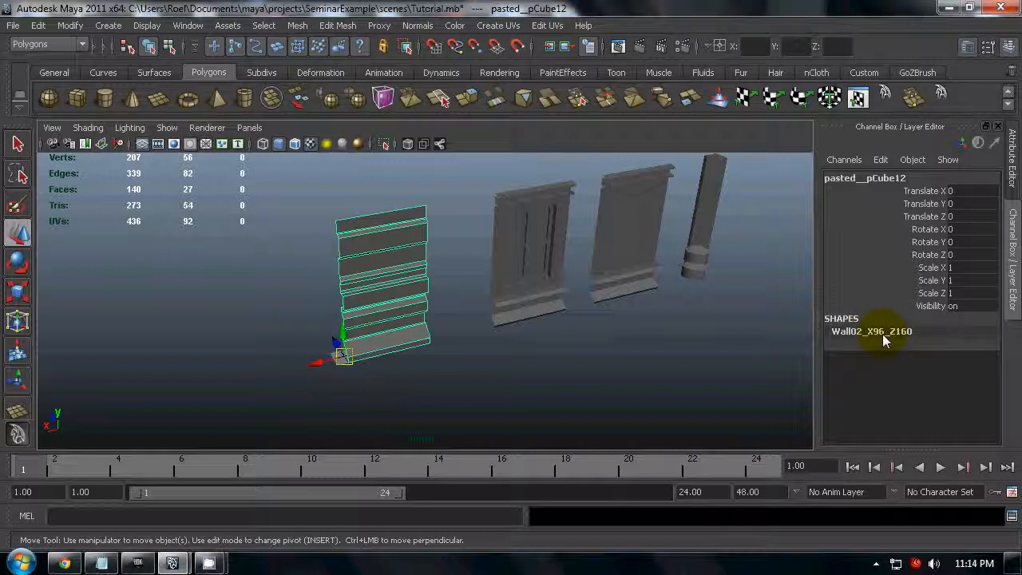
{"action": "left_click", "coordinate": [919, 337]}
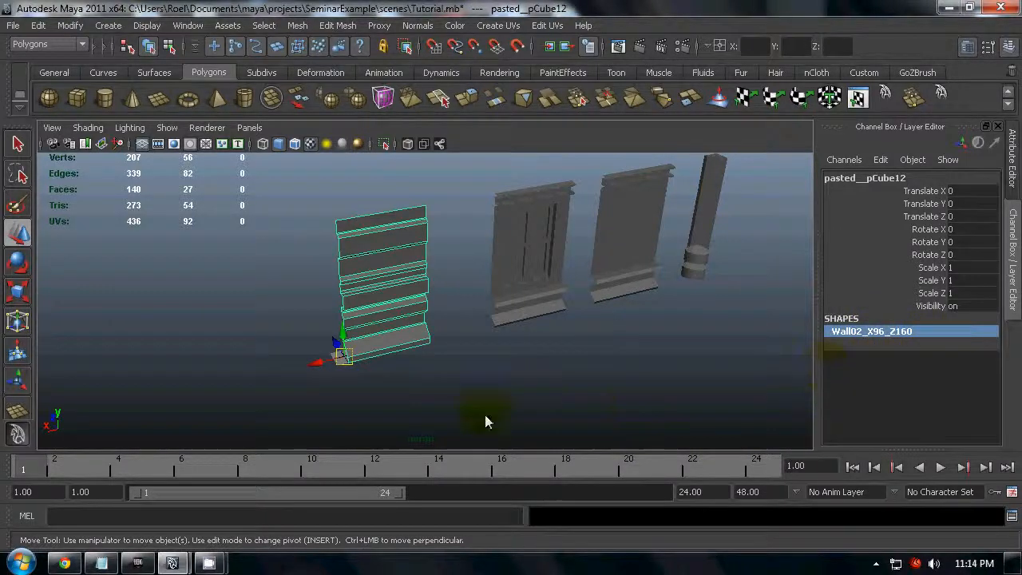
{"action": "left_click", "coordinate": [644, 376]}
{"action": "left_click", "coordinate": [537, 297]}
{"action": "left_click", "coordinate": [381, 311]}
{"action": "left_click", "coordinate": [547, 304]}
{"action": "left_click", "coordinate": [527, 380]}
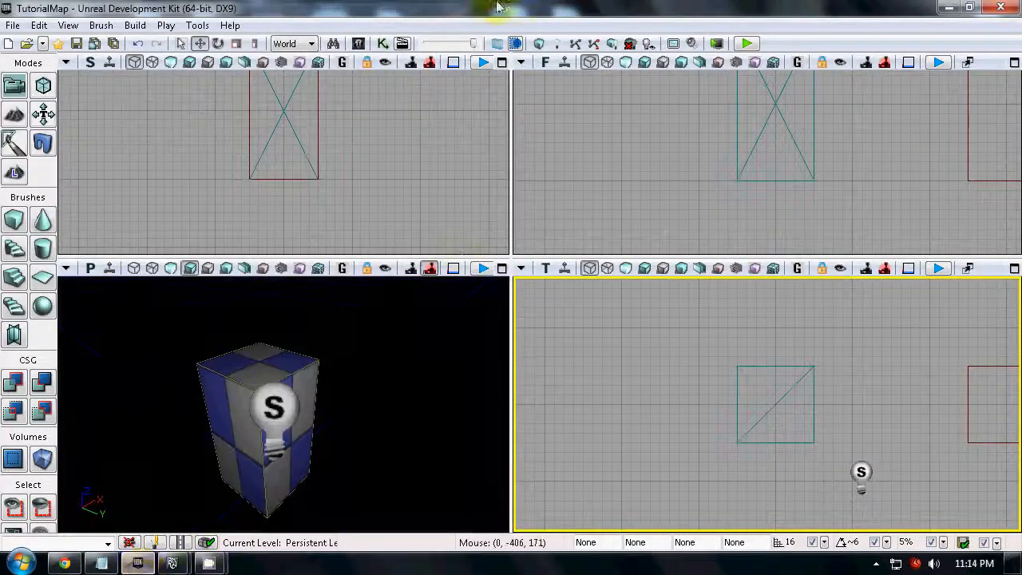
- Switch to the Unreal Development Kit and restore the Content Browser to a smaller window beside the level viewports
{"action": "left_click", "coordinate": [360, 45]}
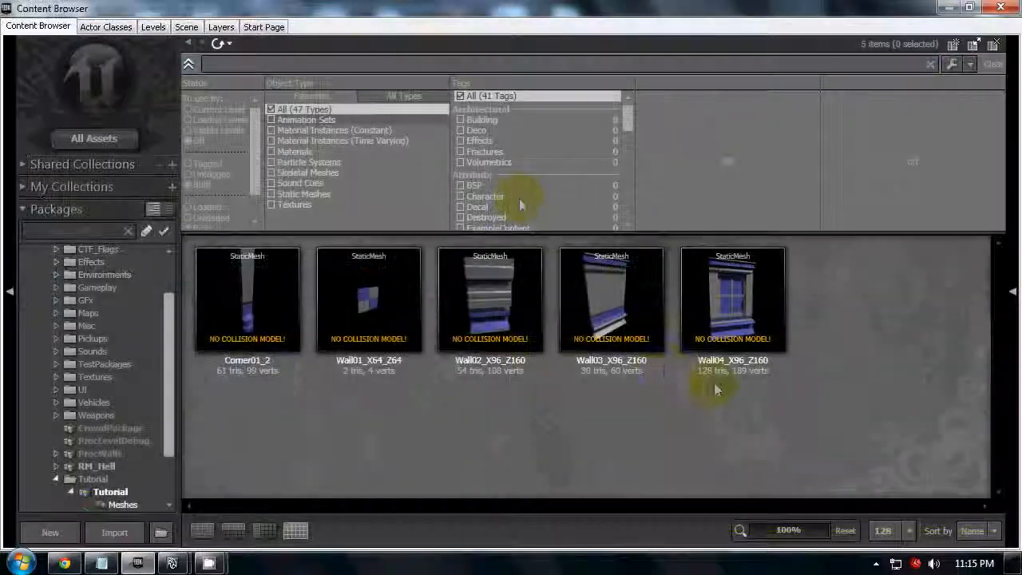
{"action": "left_click_drag", "start_coordinate": [384, 7], "coordinate": [1021, 76]}
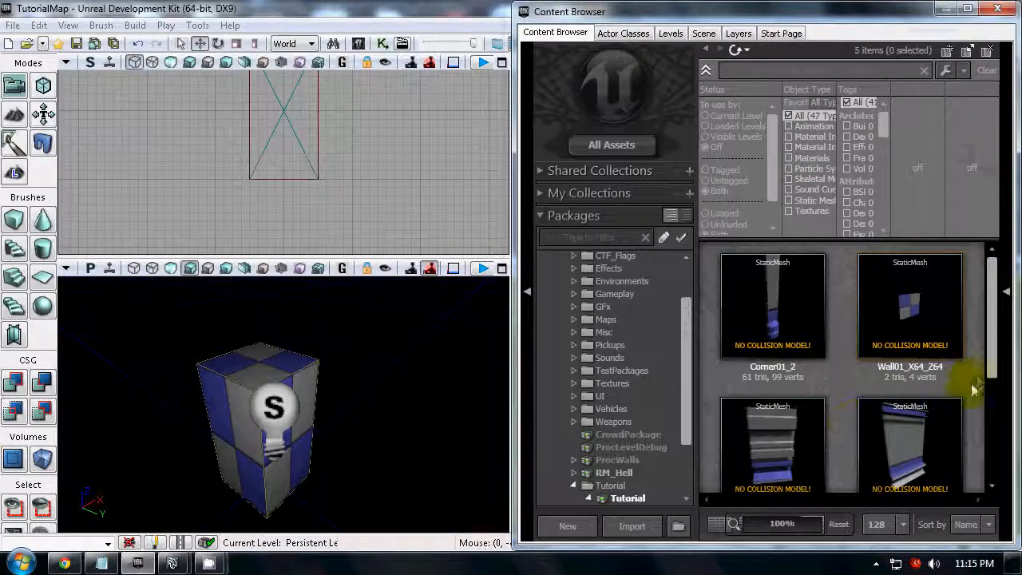
- Place the Wall04_X96_Z160 static mesh on top of the checkered building and inspect its pivot from several angles
{"action": "left_click_drag", "start_coordinate": [994, 377], "coordinate": [996, 400]}
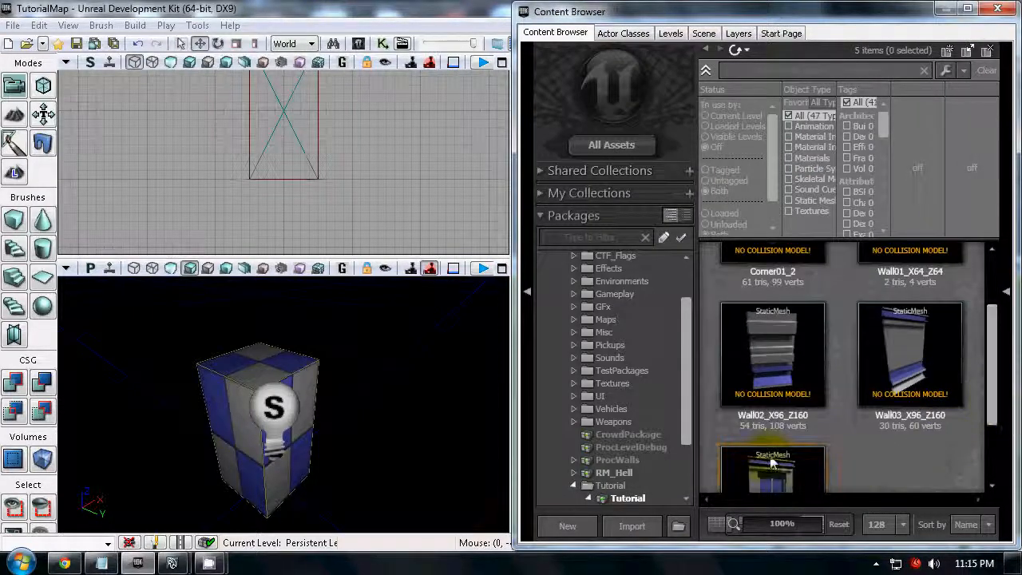
{"action": "scroll", "coordinate": [786, 468], "scroll_direction": "down", "scroll_amount": 3}
{"action": "left_click", "coordinate": [776, 407]}
{"action": "left_click_drag", "start_coordinate": [775, 411], "coordinate": [256, 360]}
{"action": "right_click_drag", "start_coordinate": [453, 381], "coordinate": [380, 358]}
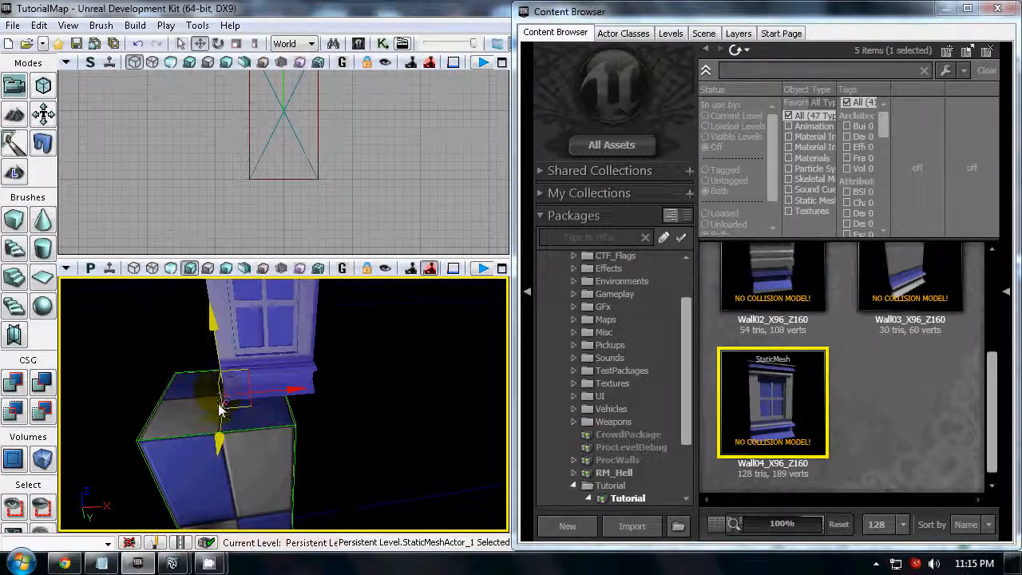
{"action": "right_click_drag", "start_coordinate": [415, 428], "coordinate": [427, 408]}
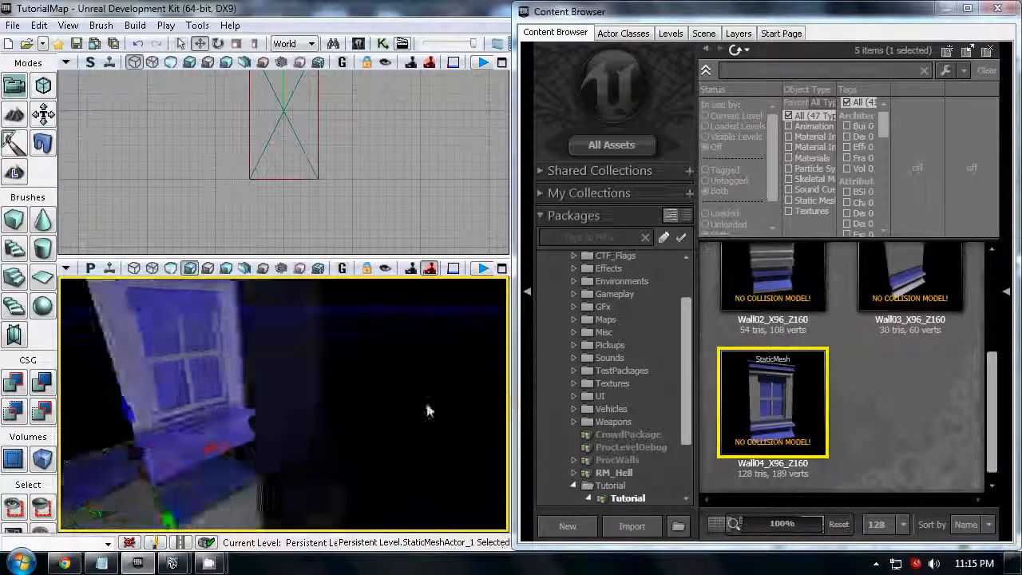
{"action": "left_click_drag", "start_coordinate": [427, 407], "coordinate": [422, 445]}
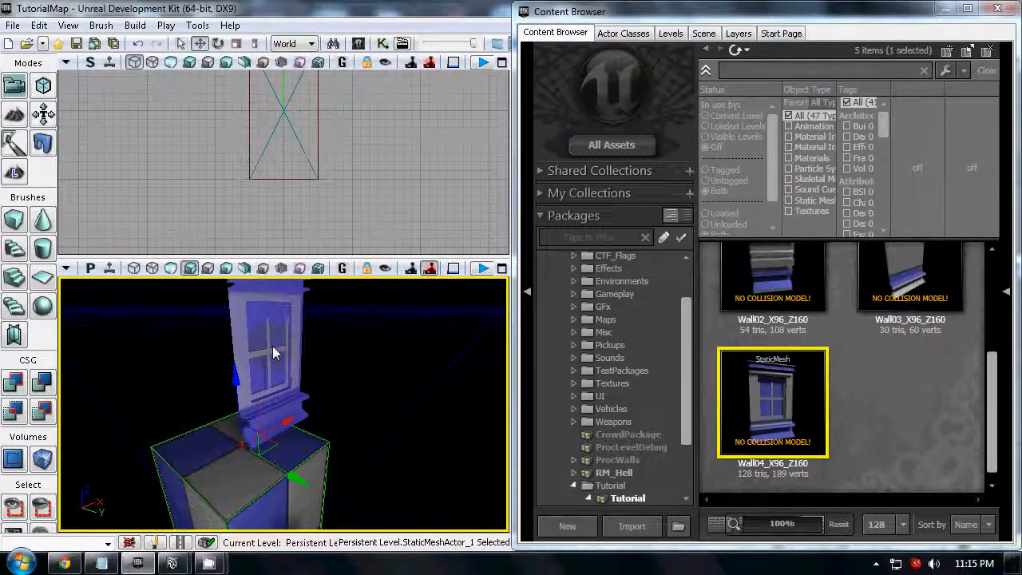
- Switch to Maya to check the Wall02_X96_Z160 piece's pivot and orientation, and return to the Unreal Development Kit
{"action": "mouse_move", "coordinate": [172, 563]}
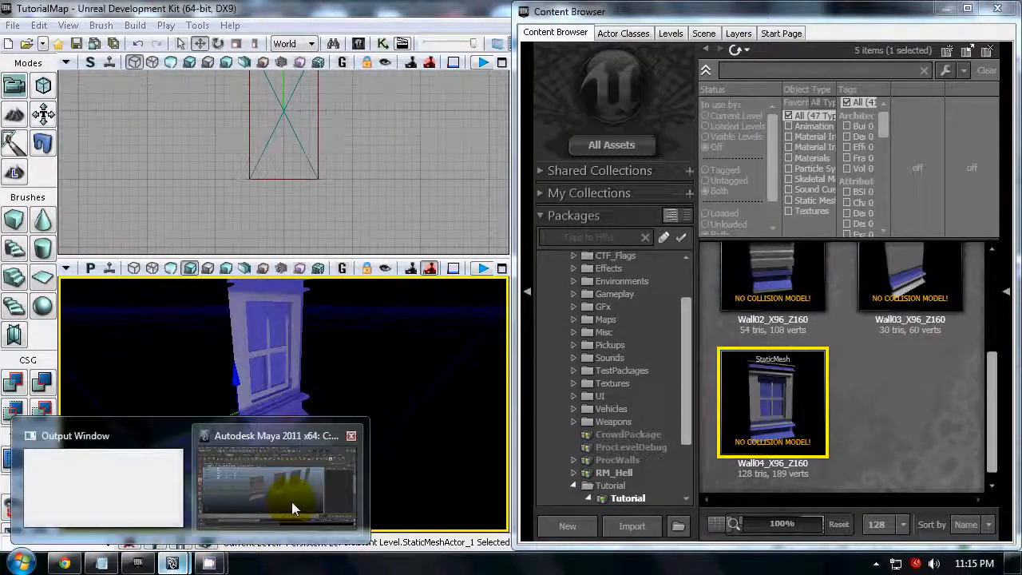
{"action": "left_click", "coordinate": [374, 452]}
{"action": "left_click", "coordinate": [235, 343]}
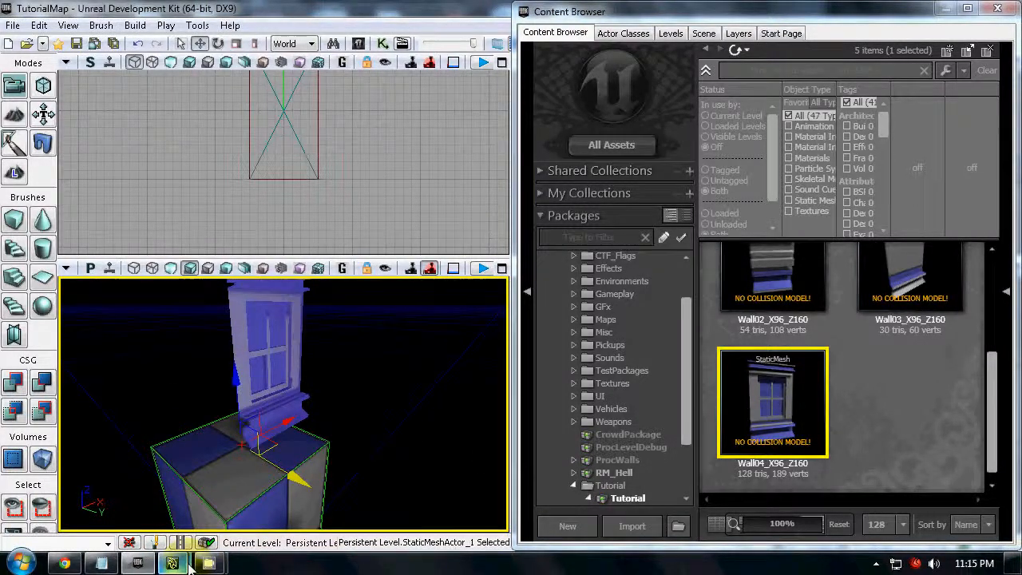
{"action": "mouse_move", "coordinate": [188, 563]}
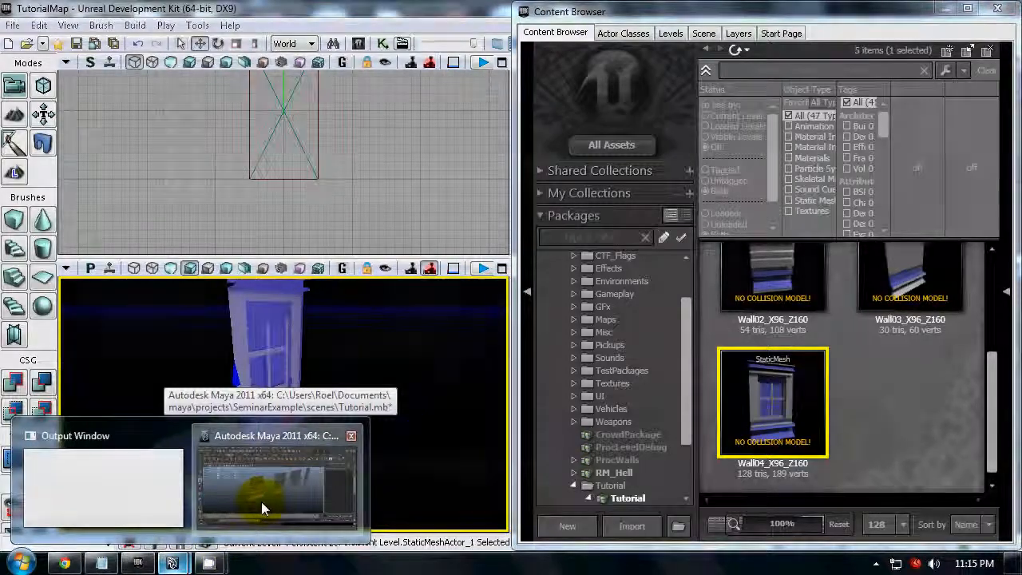
{"action": "left_click", "coordinate": [261, 501]}
{"action": "left_click", "coordinate": [383, 290]}
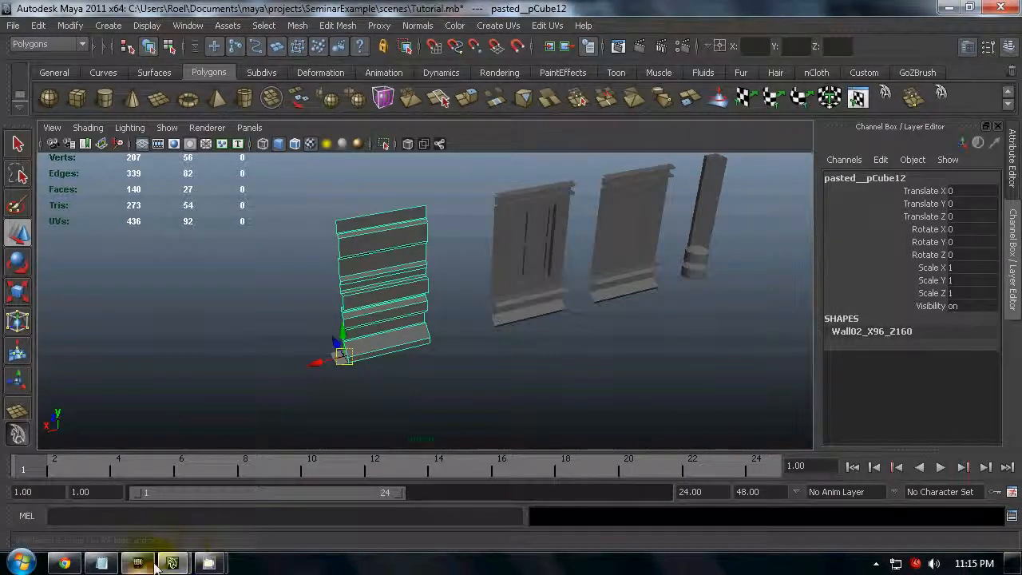
{"action": "left_click", "coordinate": [137, 564]}
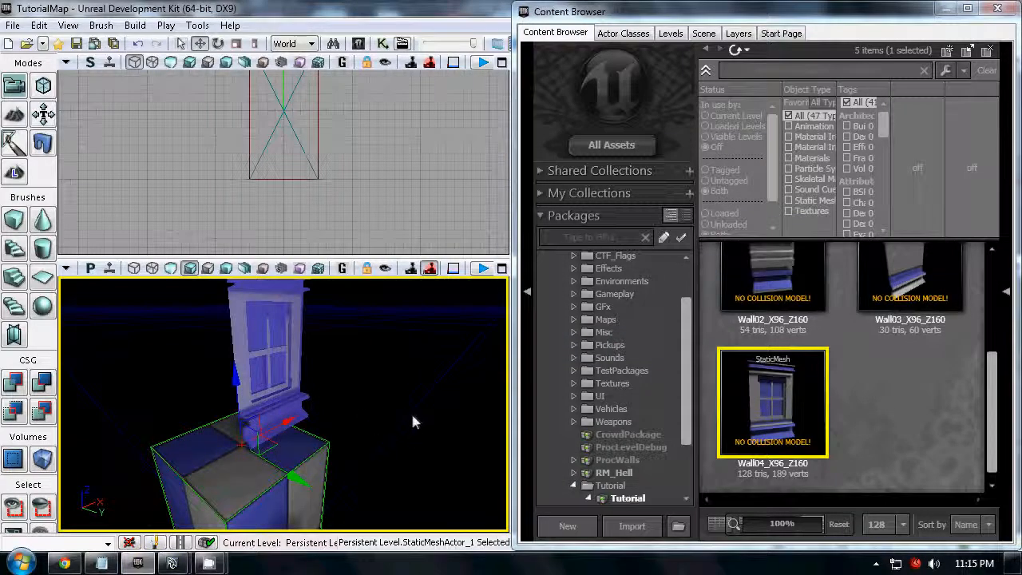
- Delete the placed window wall mesh from the level
{"action": "left_click", "coordinate": [412, 417]}
{"action": "left_click", "coordinate": [280, 389]}
{"action": "key", "text": "Delete"}
- Try to place the Corner01_2 mesh in the level, and remove the window wall mesh standing beside the checkered building
{"action": "mouse_move", "coordinate": [172, 563]}
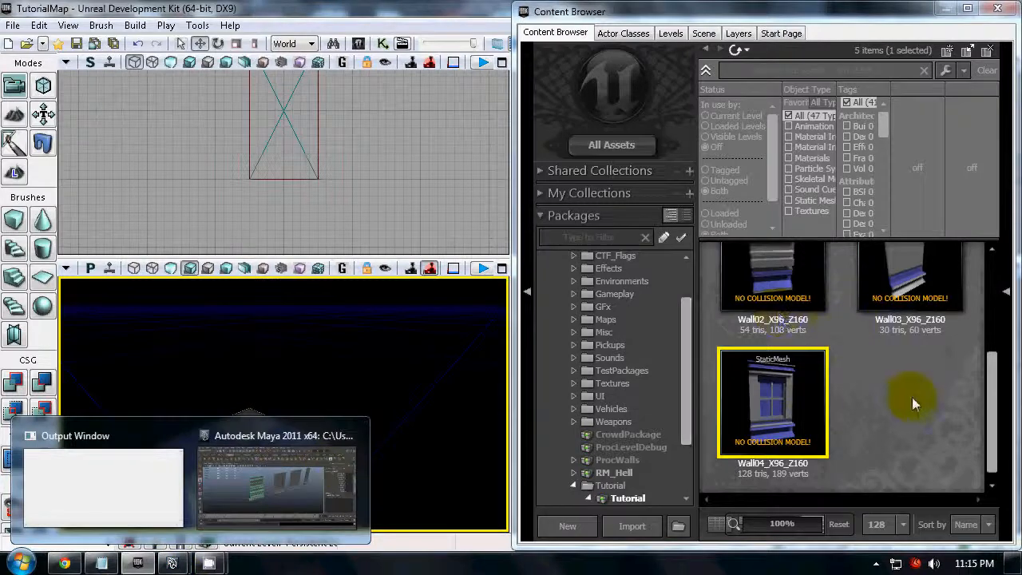
{"action": "scroll", "coordinate": [915, 399], "scroll_direction": "up", "scroll_amount": 2}
{"action": "scroll", "coordinate": [917, 406], "scroll_direction": "up", "scroll_amount": 1}
{"action": "scroll", "coordinate": [884, 307], "scroll_direction": "down", "scroll_amount": 1}
{"action": "left_click", "coordinate": [759, 319]}
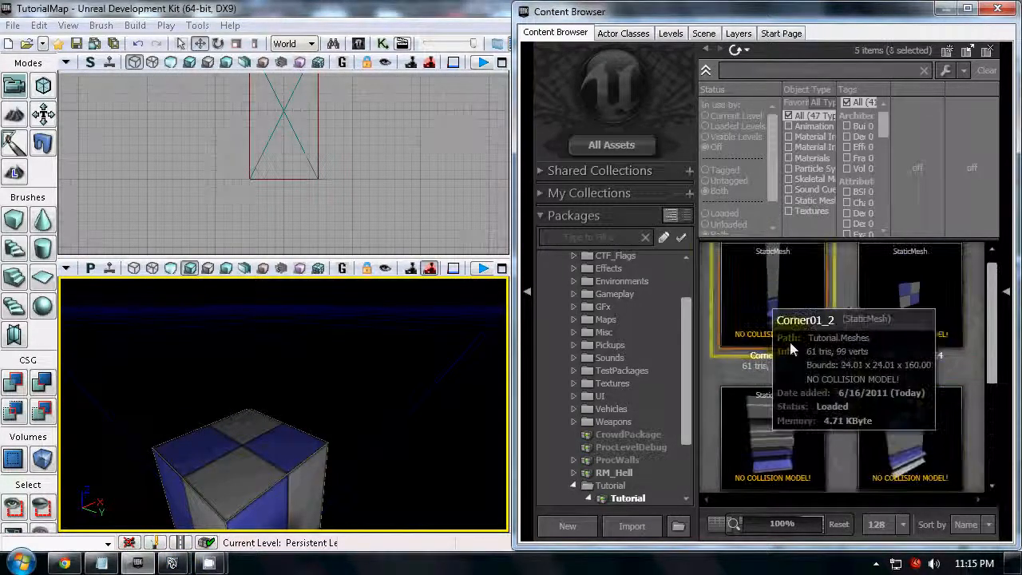
{"action": "left_click_drag", "start_coordinate": [750, 320], "coordinate": [318, 454]}
{"action": "right_click_drag", "start_coordinate": [319, 448], "coordinate": [278, 483]}
{"action": "left_click_drag", "start_coordinate": [278, 483], "coordinate": [254, 540]}
{"action": "left_click", "coordinate": [191, 314]}
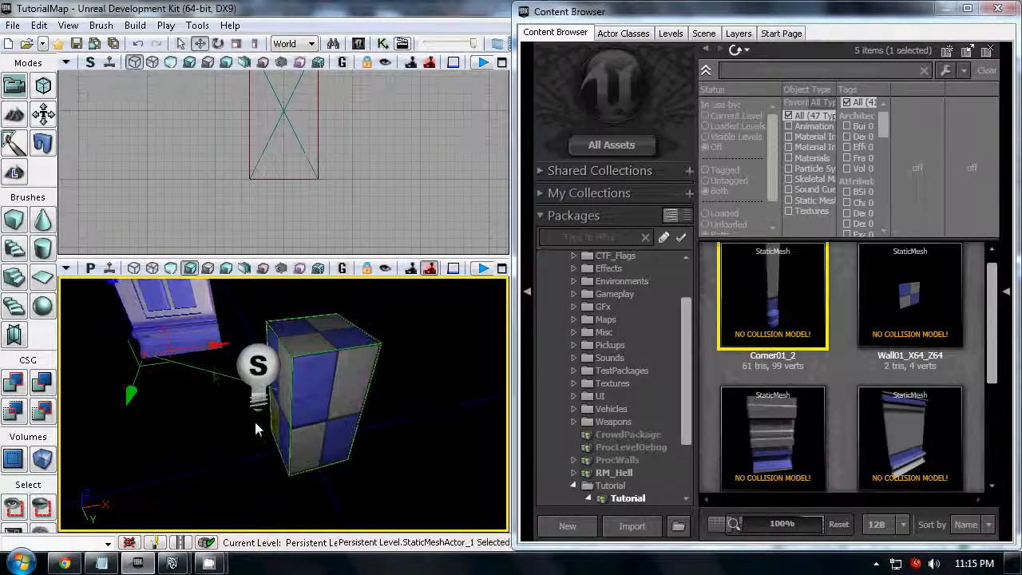
{"action": "key", "text": "Delete"}
{"action": "right_click_drag", "start_coordinate": [392, 446], "coordinate": [487, 338]}
{"action": "left_click_drag", "start_coordinate": [487, 338], "coordinate": [430, 456]}
- Open TutorialRuleset01 from the Tutorial package's Rulesets group in the facade editor
{"action": "left_click_drag", "start_coordinate": [689, 429], "coordinate": [684, 479]}
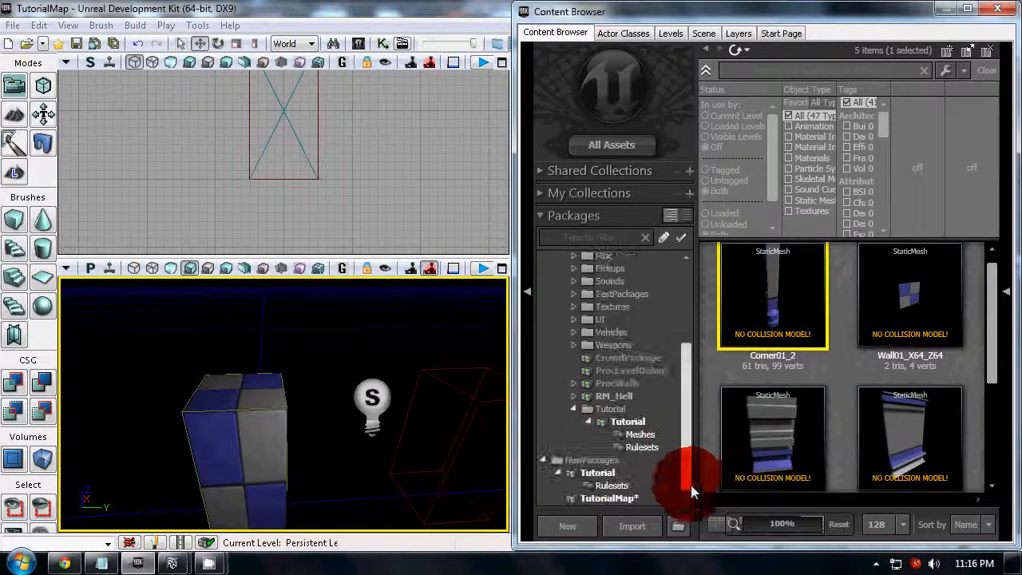
{"action": "left_click", "coordinate": [643, 447]}
{"action": "double_click", "coordinate": [765, 315]}
- Select the Wall03_X96_Z160 mesh in the Tutorial package's Meshes group and return to the facade editor
{"action": "left_click", "coordinate": [656, 17]}
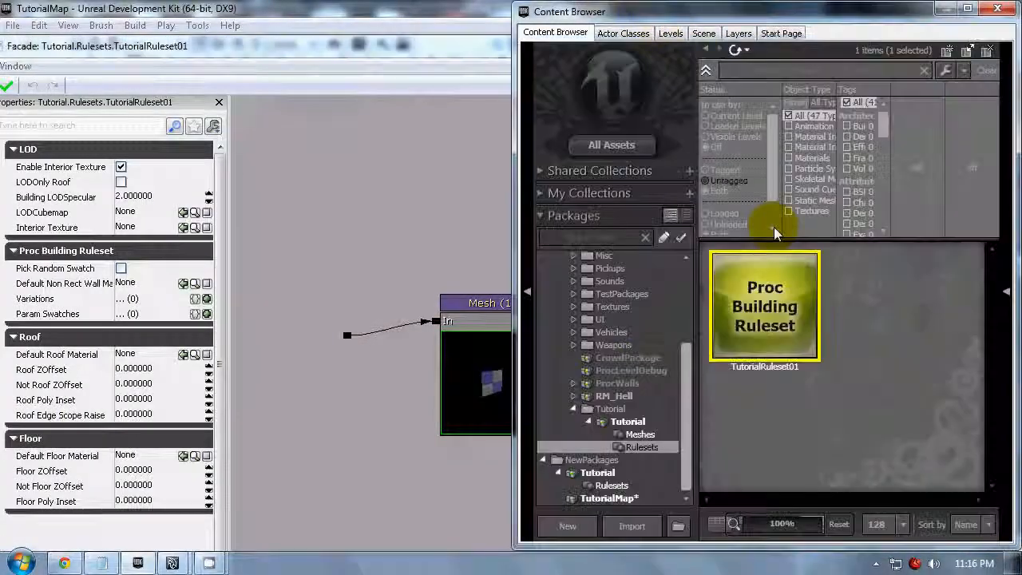
{"action": "left_click", "coordinate": [659, 436]}
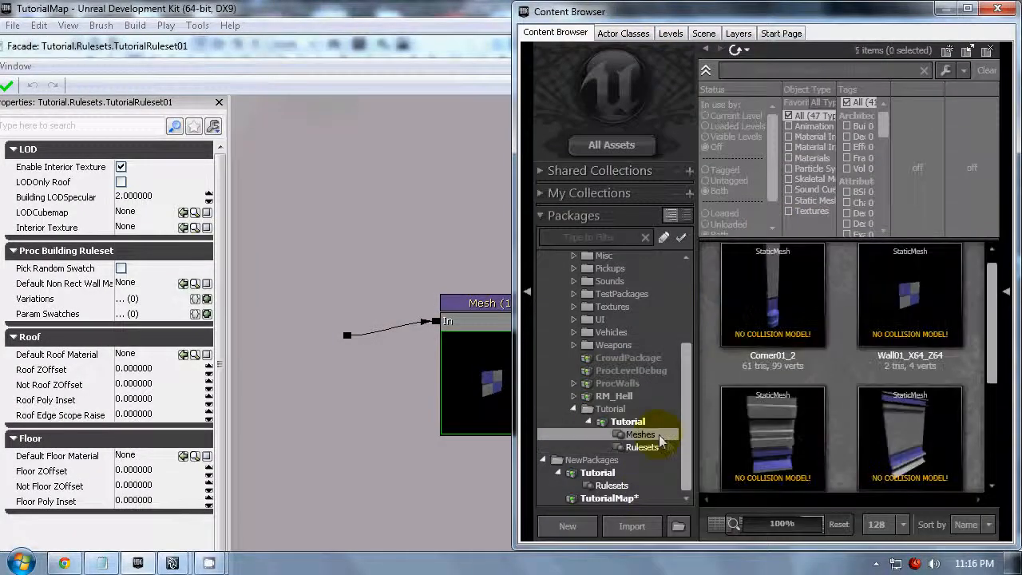
{"action": "left_click", "coordinate": [922, 436]}
{"action": "left_click", "coordinate": [355, 439]}
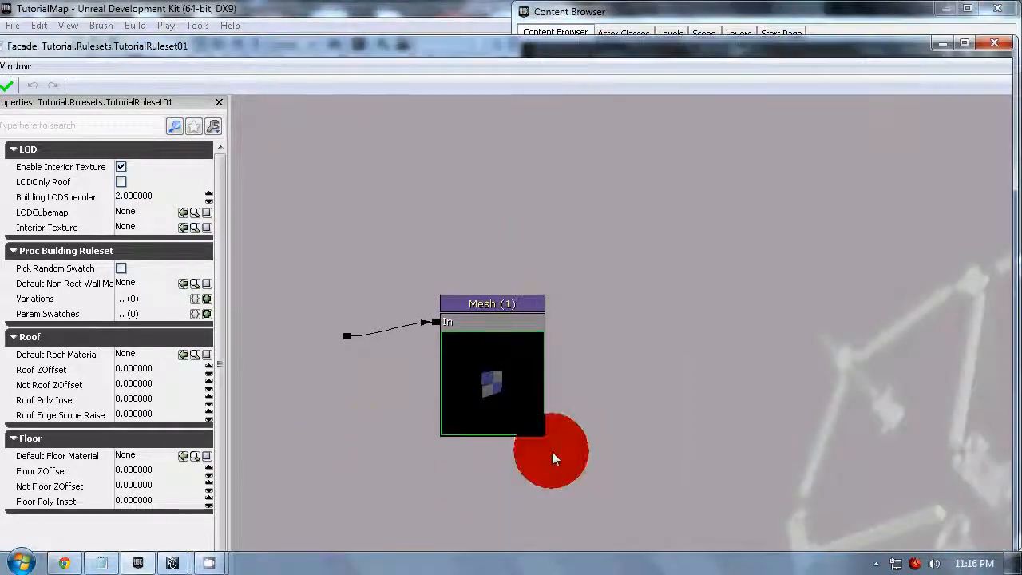
- Add a Mesh node using Wall03_X96_Z160 beside the existing Mesh node, and delete it again
{"action": "left_click_drag", "start_coordinate": [550, 452], "coordinate": [553, 394]}
{"action": "right_click", "coordinate": [630, 244]}
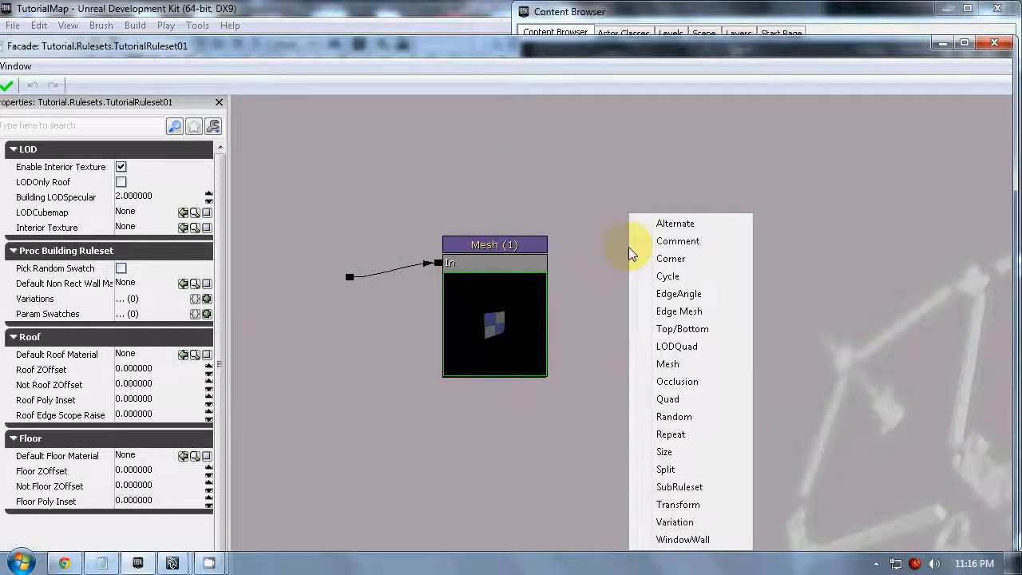
{"action": "left_click", "coordinate": [577, 247]}
{"action": "right_click", "coordinate": [614, 274]}
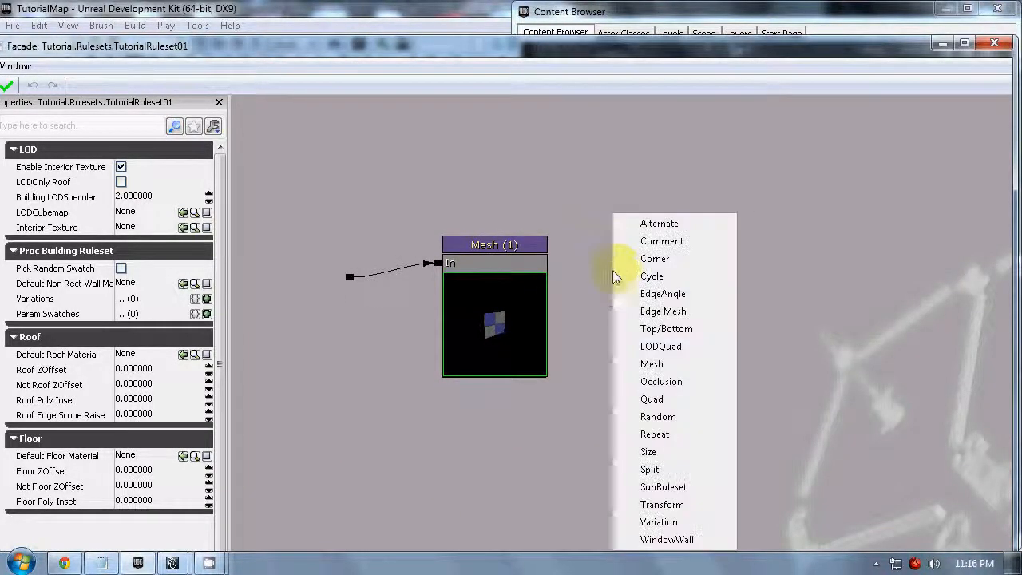
{"action": "left_click", "coordinate": [564, 195]}
{"action": "right_click", "coordinate": [600, 194]}
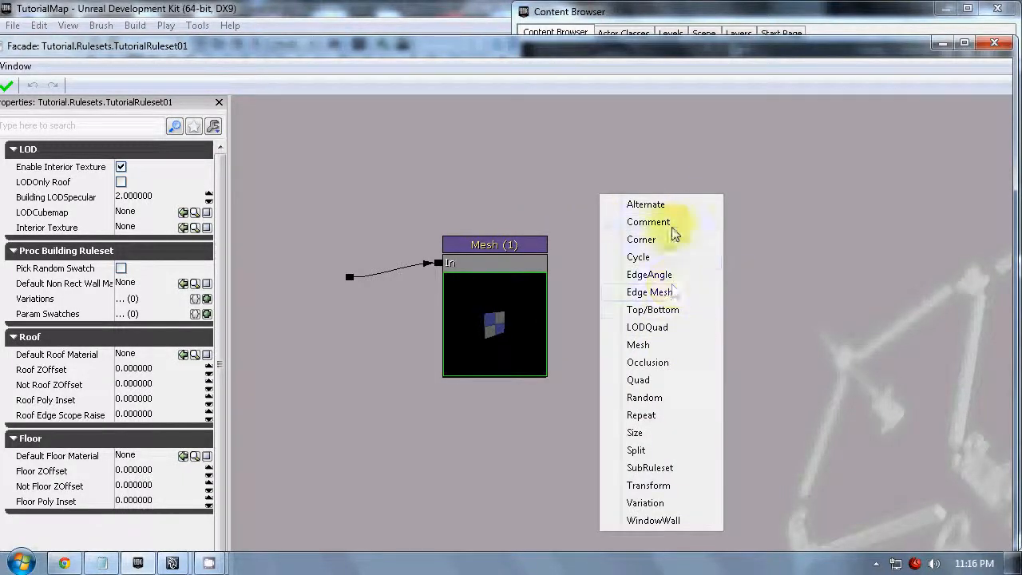
{"action": "left_click", "coordinate": [653, 345]}
{"action": "left_click", "coordinate": [653, 300]}
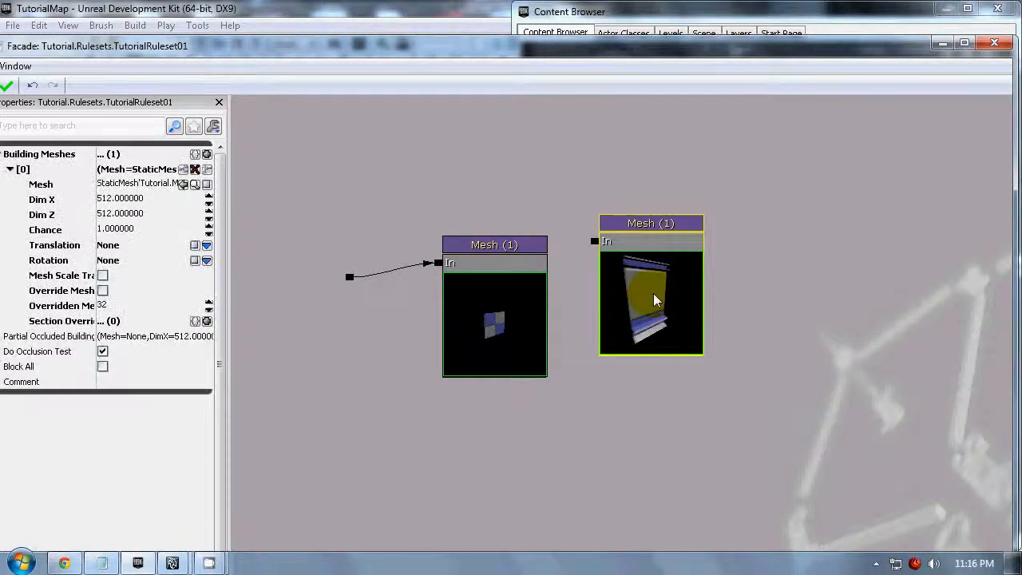
{"action": "key", "text": "Delete"}
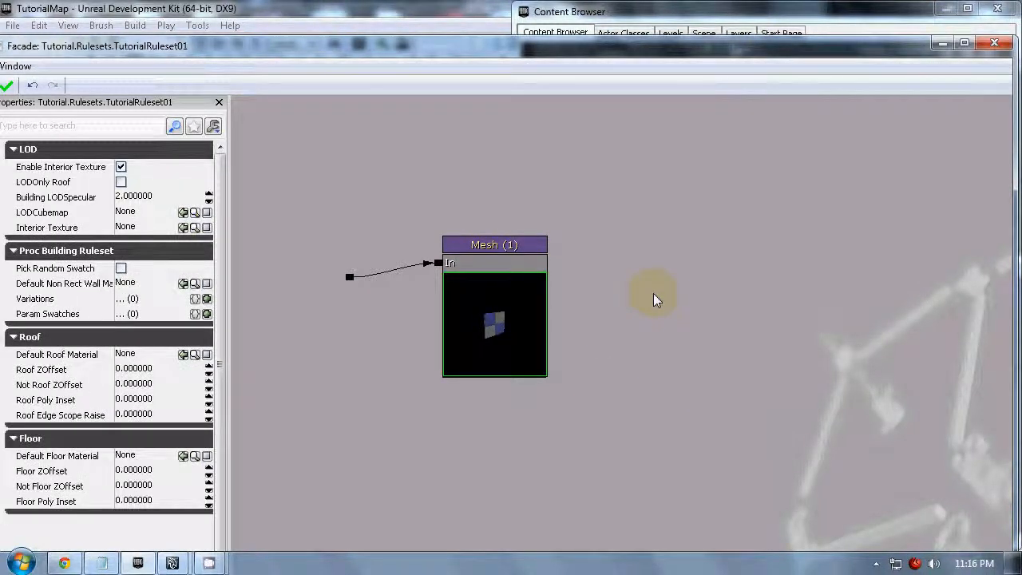
- Add an Alternate node to the ruleset graph beside the checkered Mesh node
{"action": "left_click", "coordinate": [465, 298]}
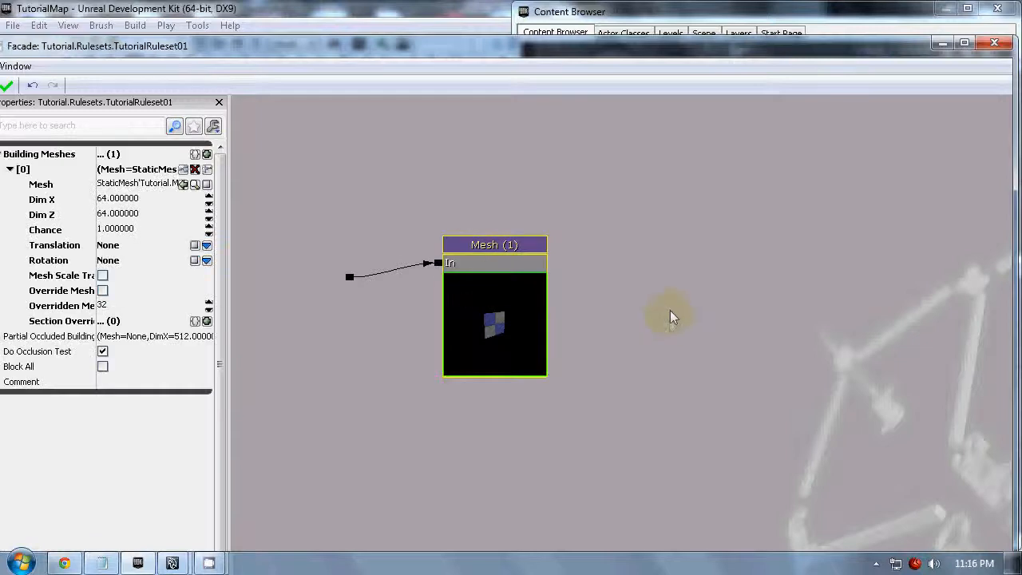
{"action": "right_click", "coordinate": [618, 284]}
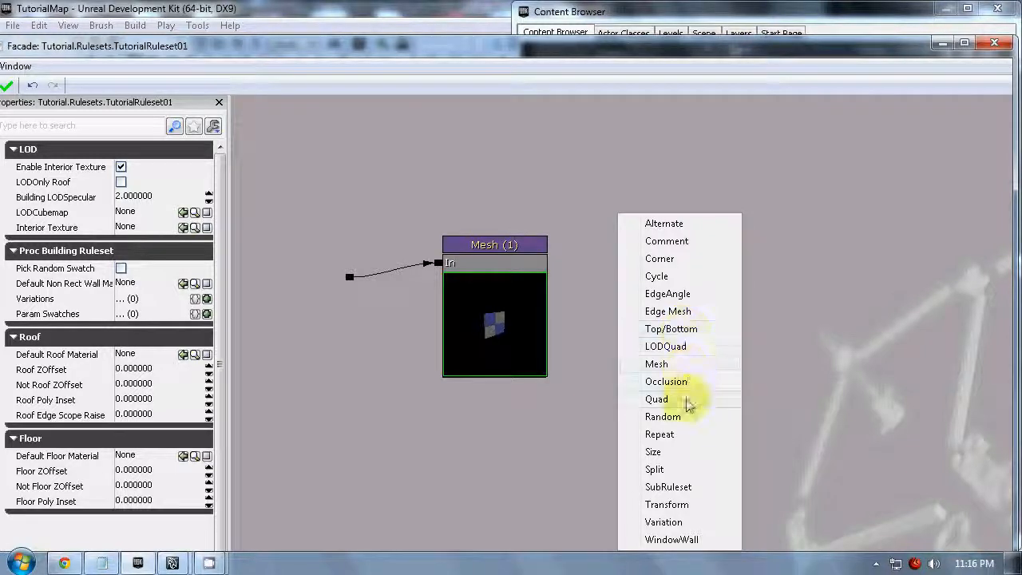
{"action": "left_click", "coordinate": [701, 224]}
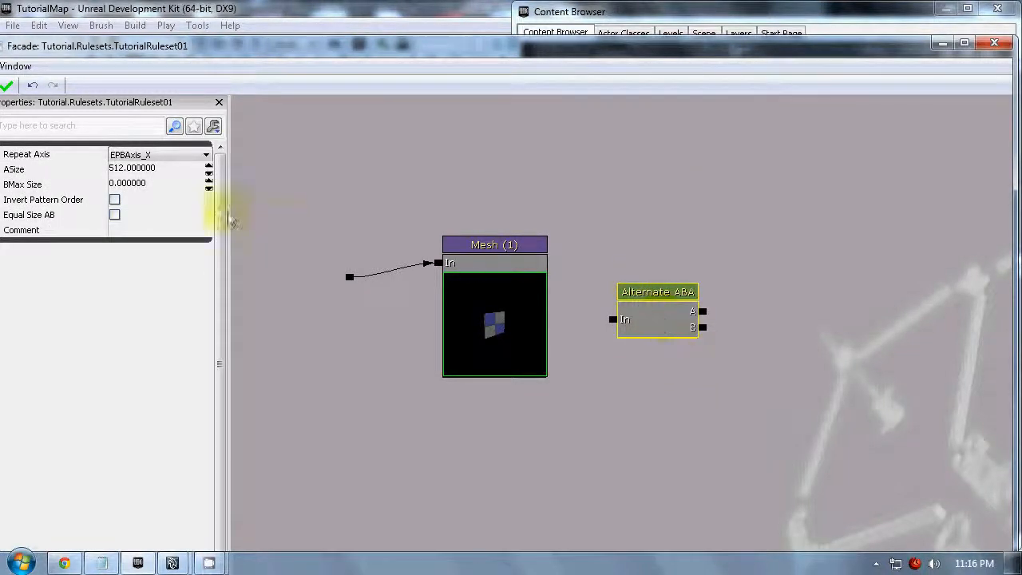
{"action": "left_click", "coordinate": [141, 169]}
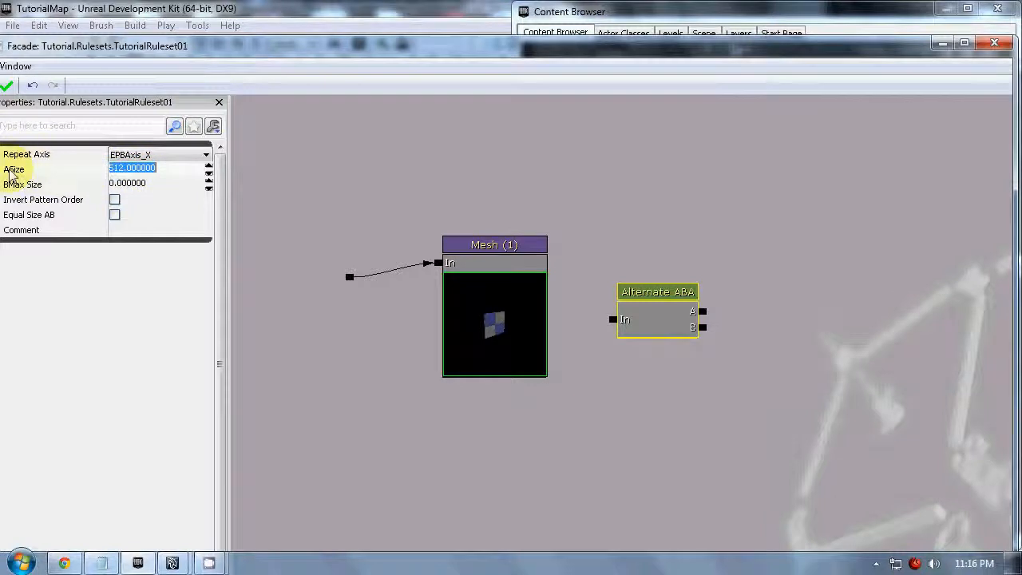
{"action": "left_click", "coordinate": [680, 322]}
{"action": "left_click_drag", "start_coordinate": [679, 321], "coordinate": [662, 236]}
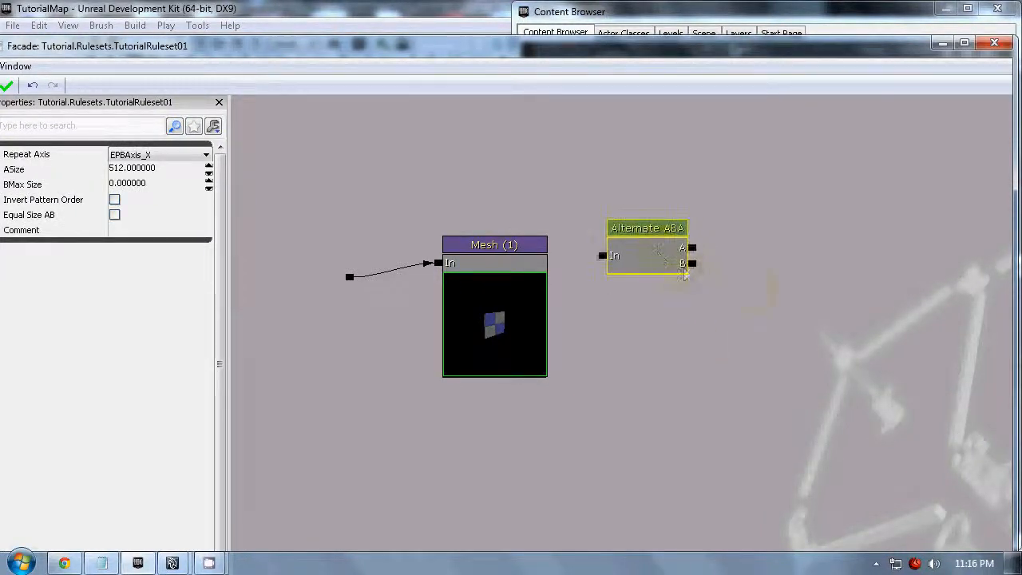
{"action": "right_click", "coordinate": [755, 292]}
{"action": "left_click_drag", "start_coordinate": [809, 241], "coordinate": [701, 297]}
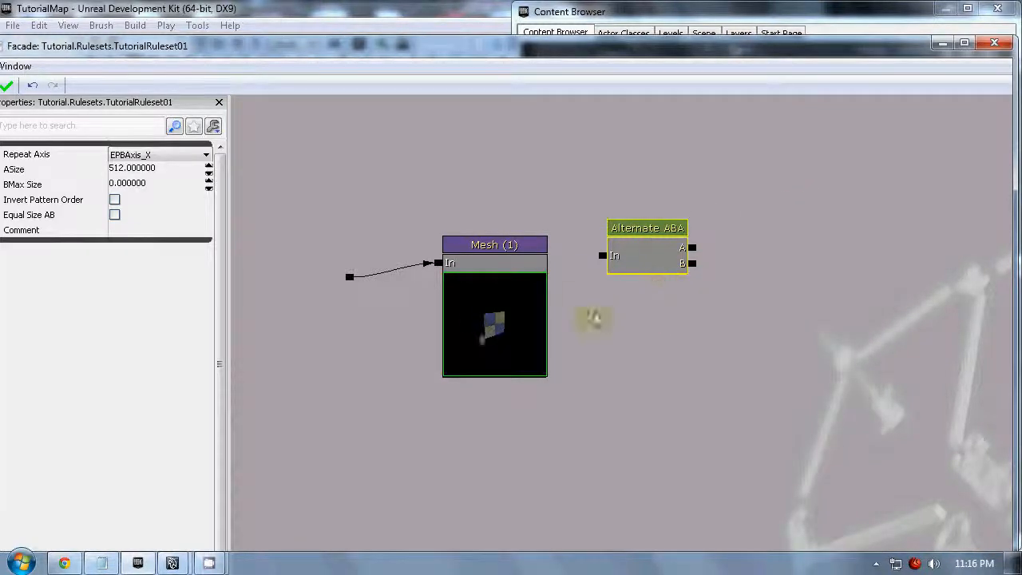
{"action": "left_click", "coordinate": [677, 262]}
{"action": "left_click_drag", "start_coordinate": [677, 262], "coordinate": [646, 267]}
{"action": "left_click", "coordinate": [730, 217]}
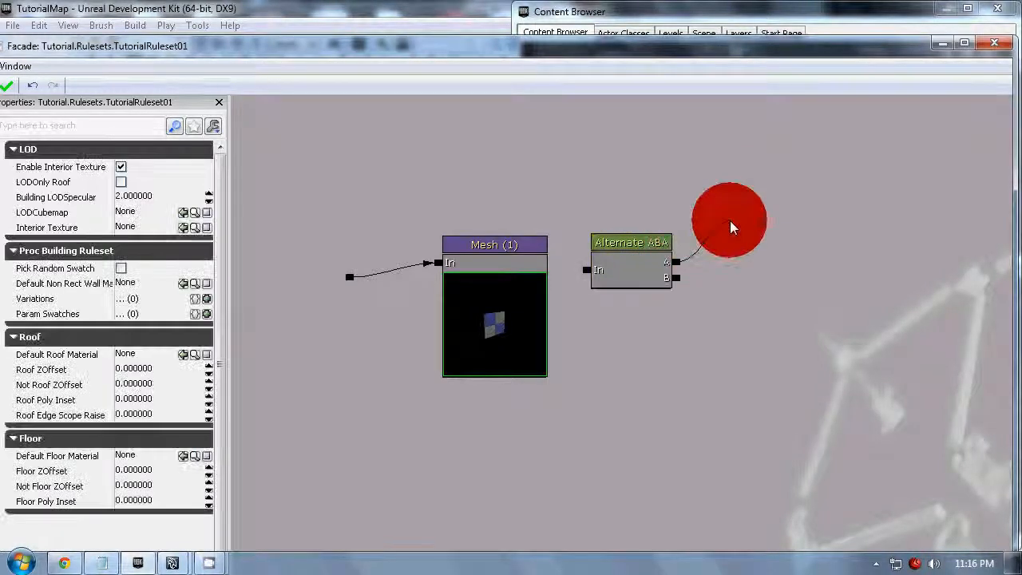
{"action": "left_click_drag", "start_coordinate": [676, 278], "coordinate": [733, 310]}
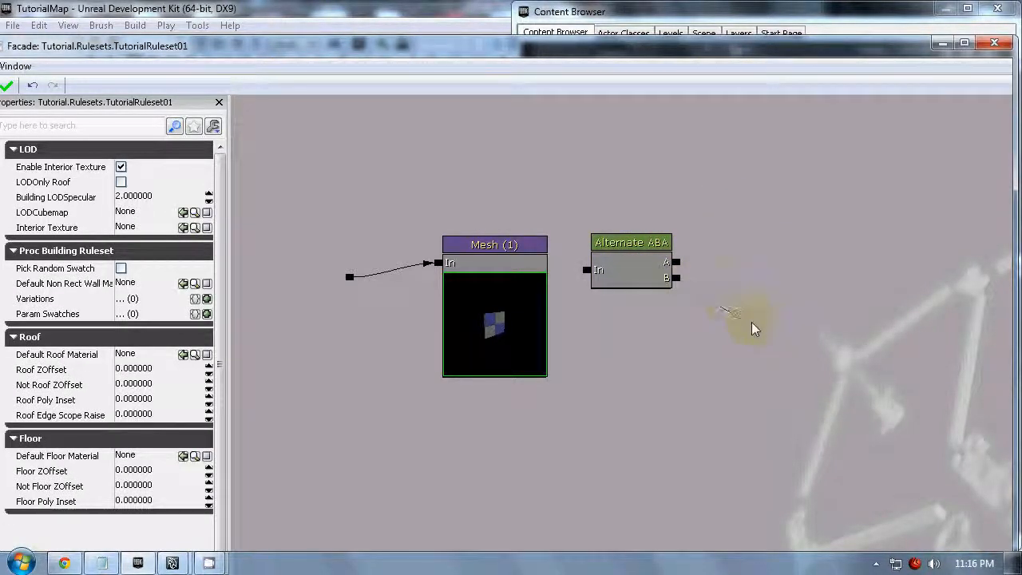
- Place the Alternate node ahead of the checkered Mesh node and connect the ruleset's root to the Alternate node's In
{"action": "left_click", "coordinate": [503, 300]}
{"action": "left_click_drag", "start_coordinate": [514, 320], "coordinate": [789, 276], "text": "ctrl"}
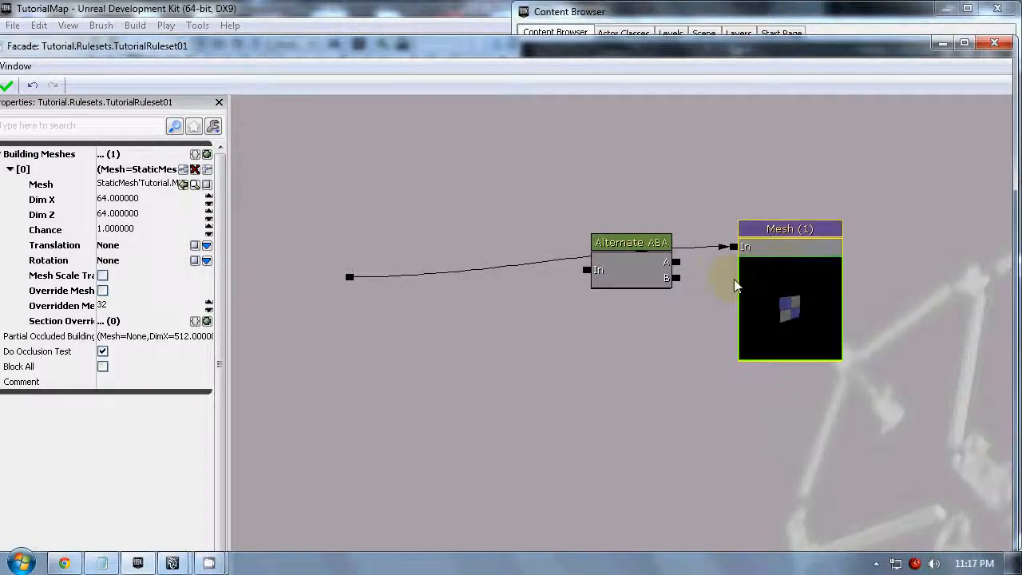
{"action": "left_click_drag", "start_coordinate": [650, 265], "coordinate": [516, 286]}
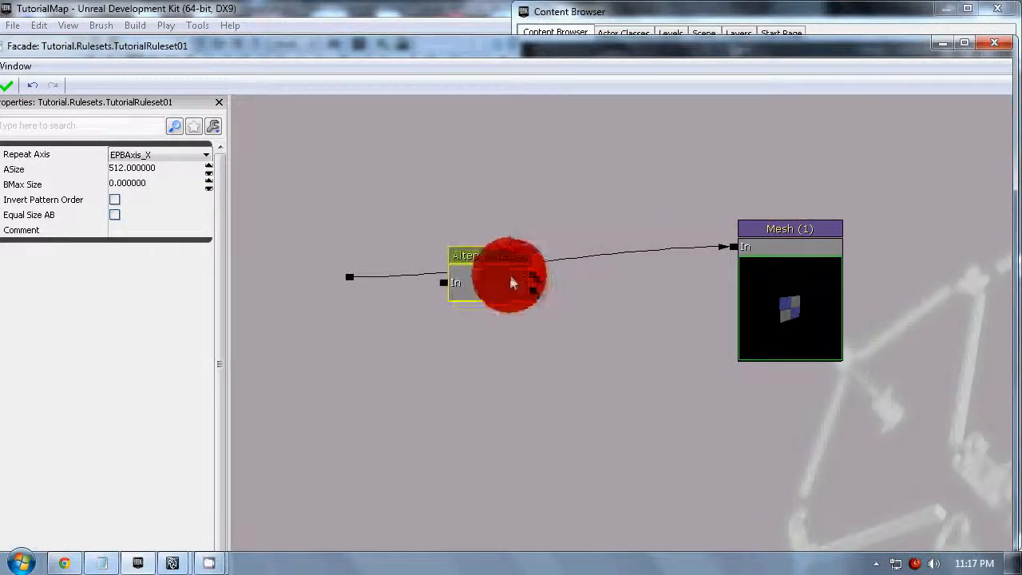
{"action": "left_click_drag", "start_coordinate": [351, 278], "coordinate": [444, 283]}
- Review the Alternate node's Repeat Axis options, keeping EPBAxis_X, and open its ASize value
{"action": "left_click", "coordinate": [503, 285]}
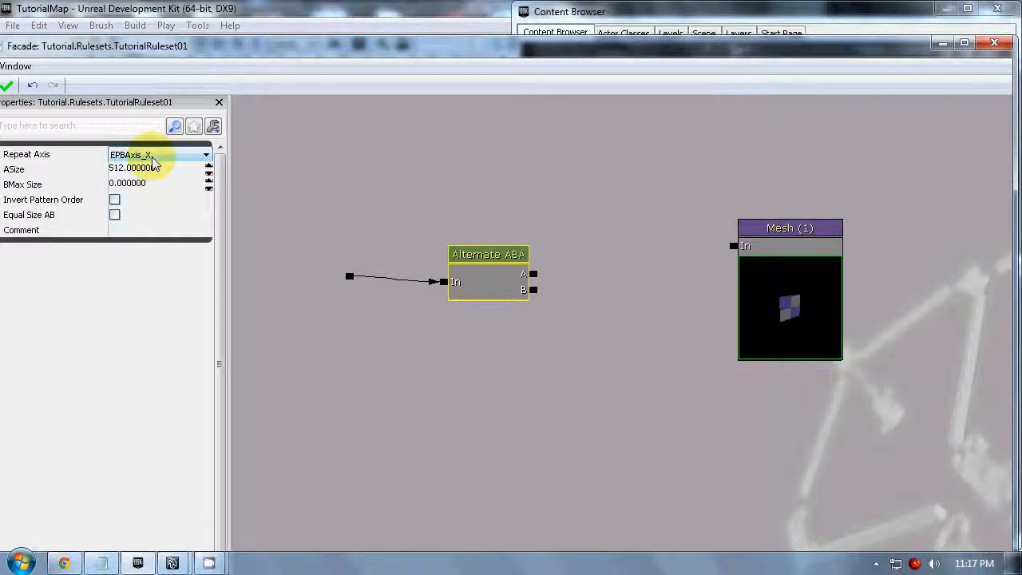
{"action": "left_click", "coordinate": [153, 159]}
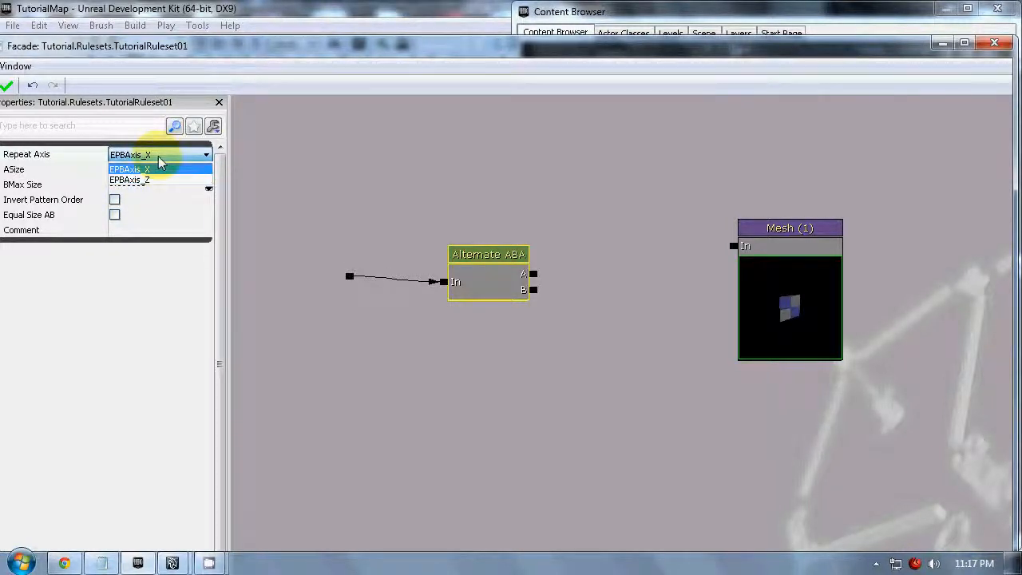
{"action": "left_click", "coordinate": [160, 167]}
{"action": "left_click", "coordinate": [165, 159]}
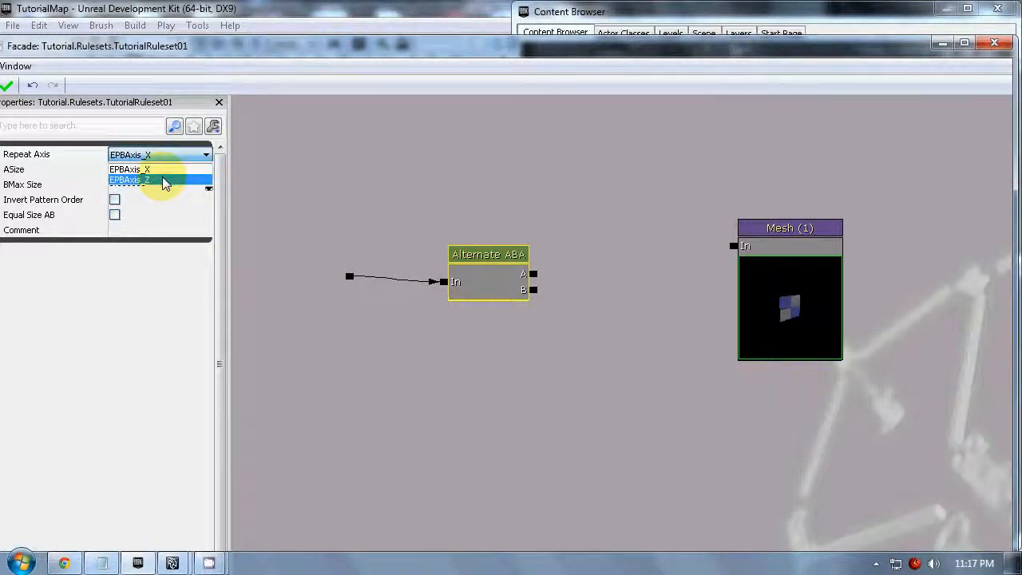
{"action": "left_click", "coordinate": [160, 170]}
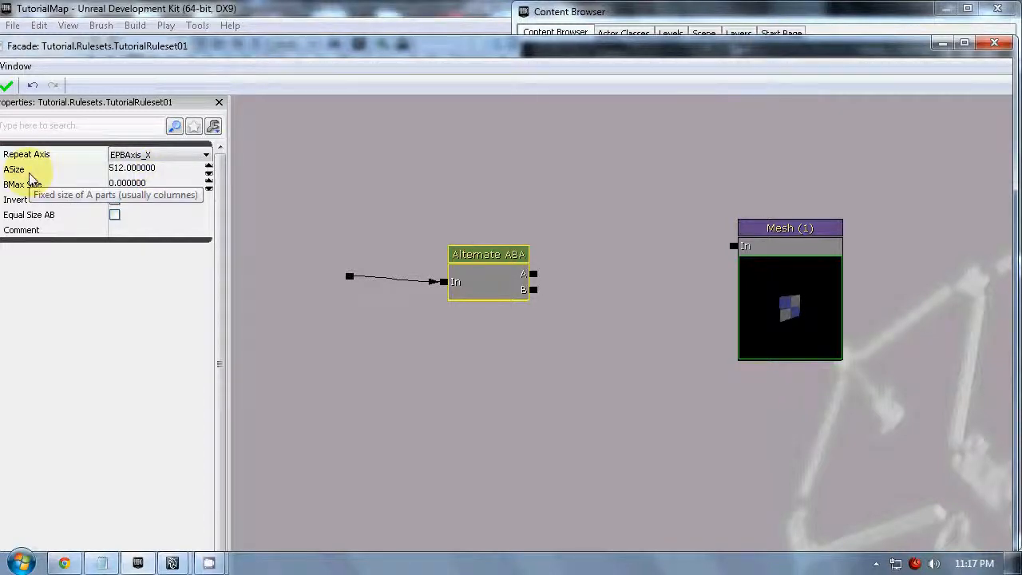
{"action": "left_click", "coordinate": [128, 168]}
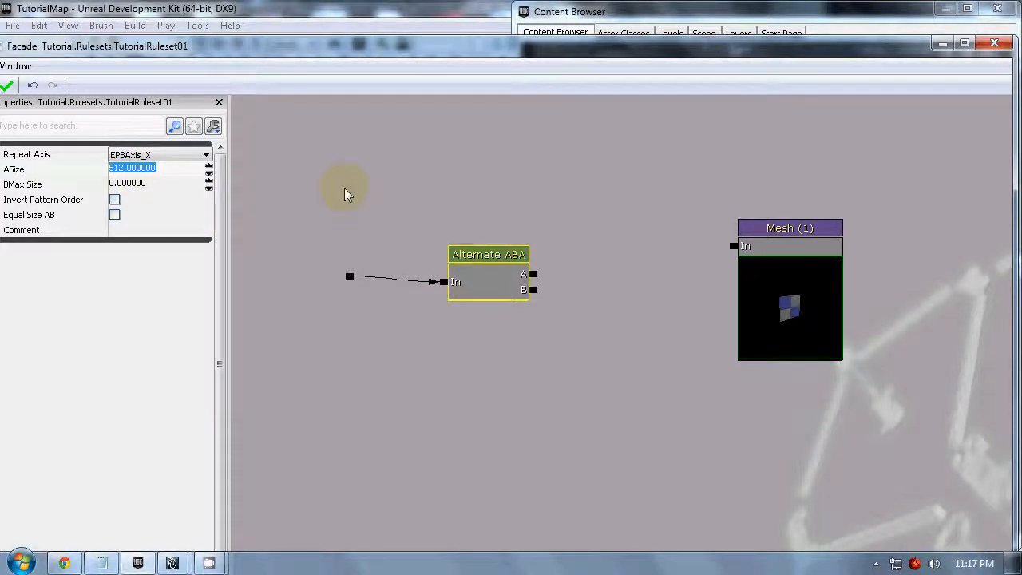
- Select the Wall04_X96_Z160 window mesh in the Content Browser and add a Mesh node using it to the ruleset graph
{"action": "left_click", "coordinate": [691, 23]}
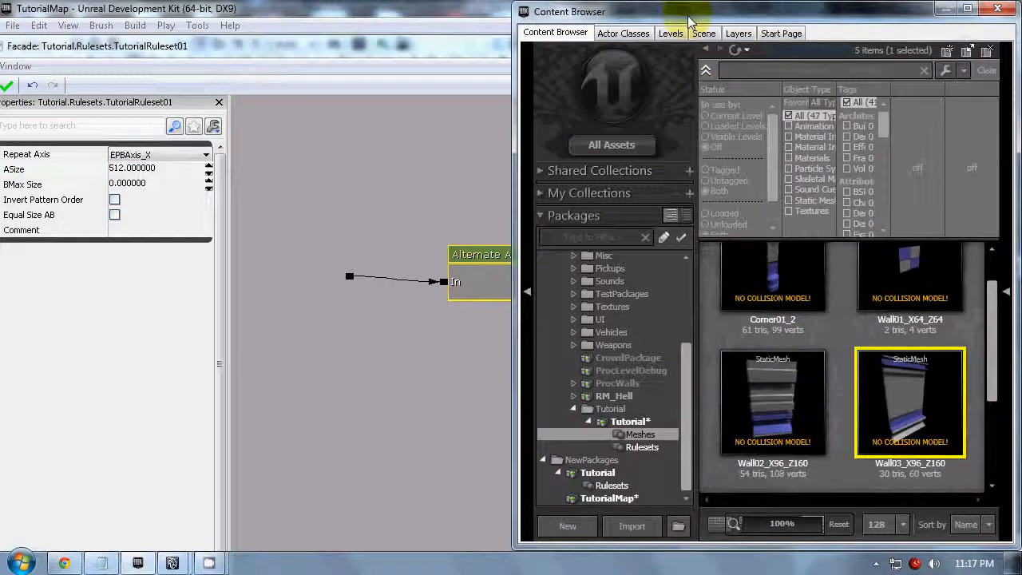
{"action": "scroll", "coordinate": [922, 412], "scroll_direction": "up", "scroll_amount": 1}
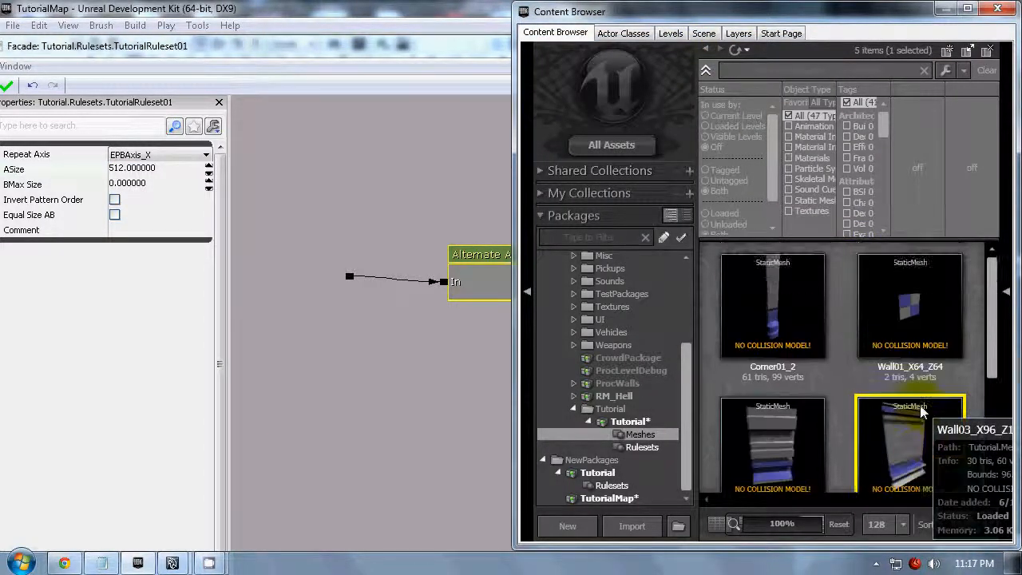
{"action": "scroll", "coordinate": [923, 411], "scroll_direction": "down", "scroll_amount": 4}
{"action": "scroll", "coordinate": [922, 411], "scroll_direction": "up", "scroll_amount": 1}
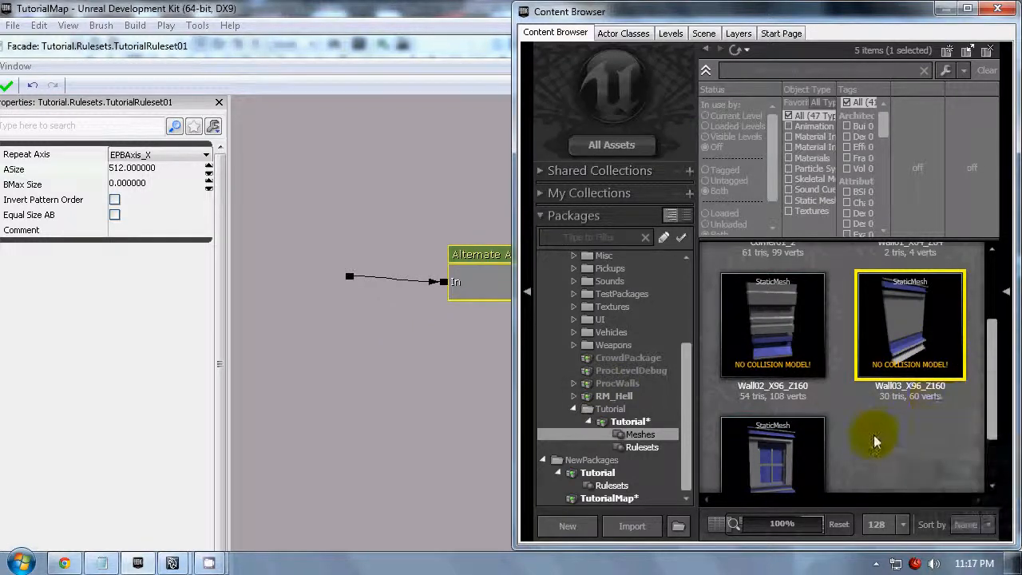
{"action": "left_click", "coordinate": [772, 452]}
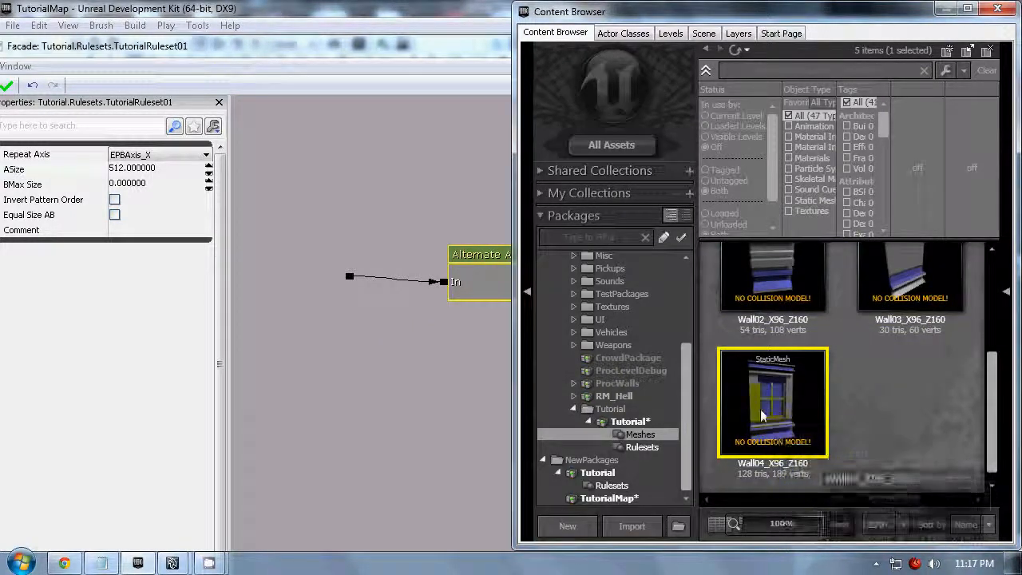
{"action": "left_click_drag", "start_coordinate": [781, 408], "coordinate": [443, 365]}
{"action": "right_click", "coordinate": [559, 357]}
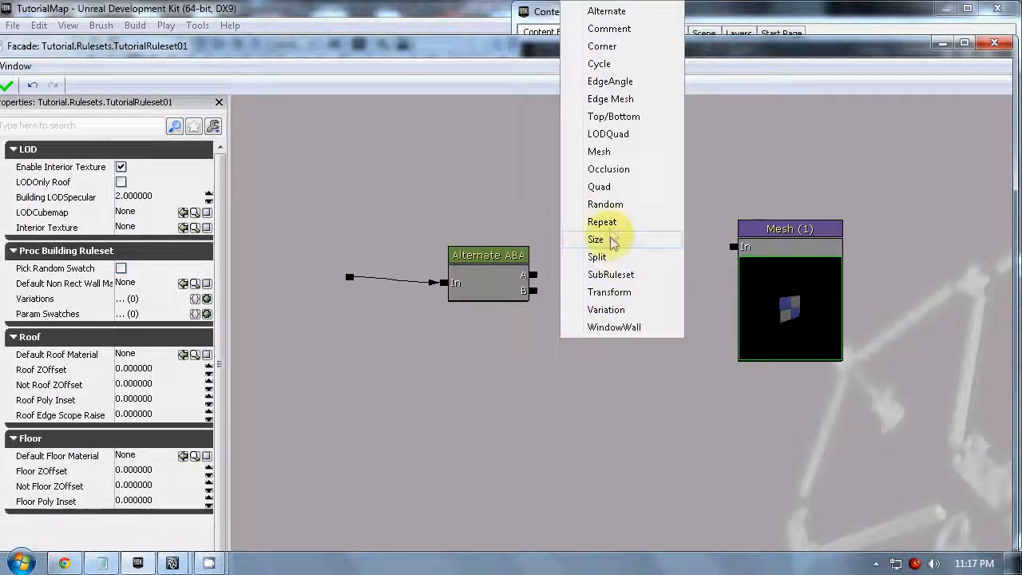
{"action": "left_click", "coordinate": [599, 151]}
- Select the Wall03_X96_Z160 mesh in the Content Browser and add a second new Mesh node using it
{"action": "left_click", "coordinate": [775, 25]}
{"action": "left_click", "coordinate": [931, 300]}
{"action": "left_click", "coordinate": [429, 432]}
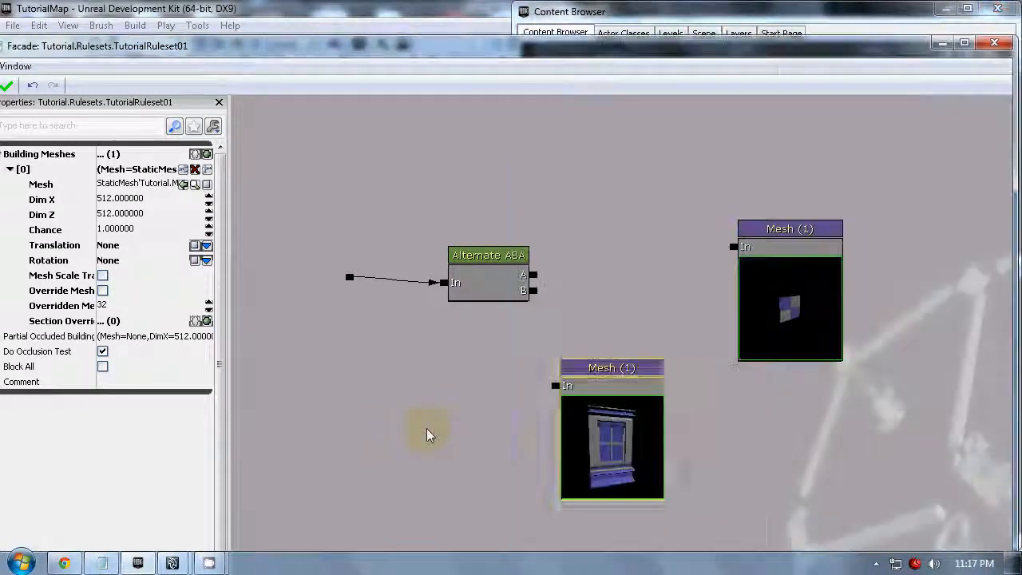
{"action": "right_click", "coordinate": [459, 432]}
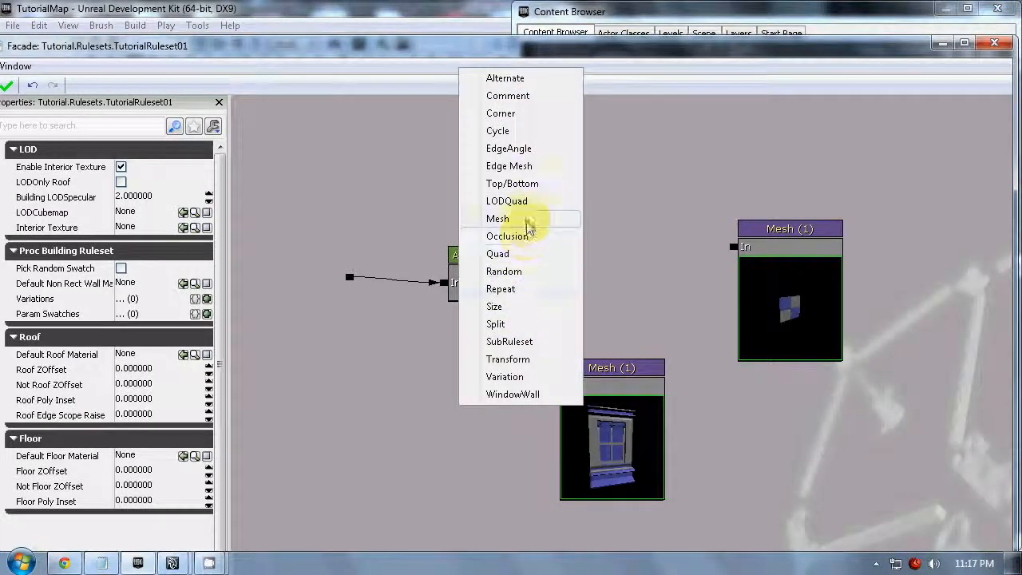
{"action": "left_click", "coordinate": [528, 220]}
- Arrange both wall Mesh nodes beside the Alternate node, connecting output A to the Wall03 node and output B to the Wall04 window node
{"action": "left_click_drag", "start_coordinate": [601, 412], "coordinate": [633, 240]}
{"action": "left_click_drag", "start_coordinate": [506, 454], "coordinate": [643, 375]}
{"action": "left_click_drag", "start_coordinate": [673, 278], "coordinate": [620, 406]}
{"action": "left_click_drag", "start_coordinate": [679, 384], "coordinate": [661, 206]}
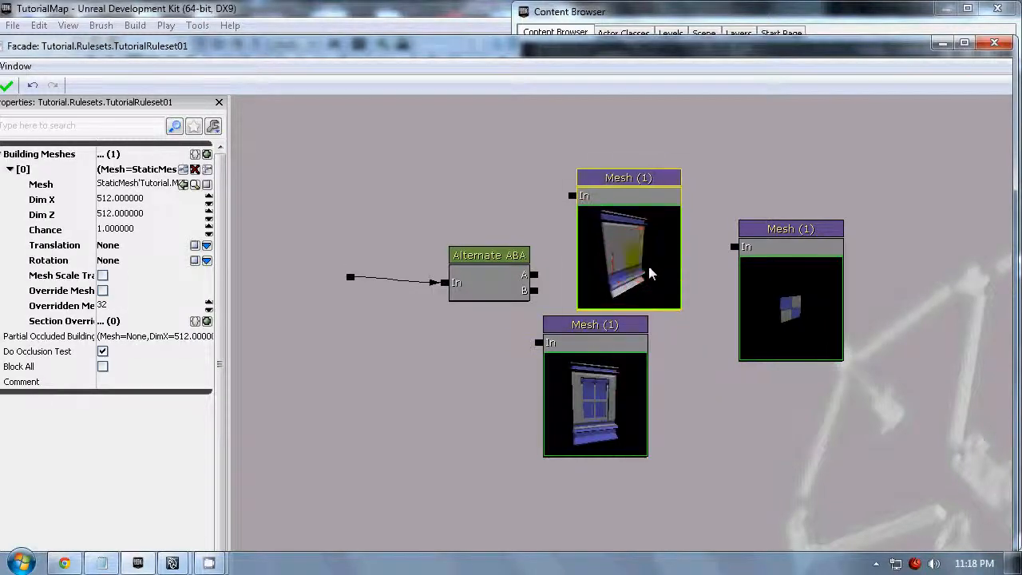
{"action": "left_click_drag", "start_coordinate": [603, 377], "coordinate": [633, 389]}
{"action": "left_click_drag", "start_coordinate": [535, 275], "coordinate": [566, 203]}
{"action": "left_click_drag", "start_coordinate": [534, 290], "coordinate": [570, 361]}
- Examine the Alternate node's size and pattern settings and open its BMax Size value
{"action": "left_click", "coordinate": [507, 259]}
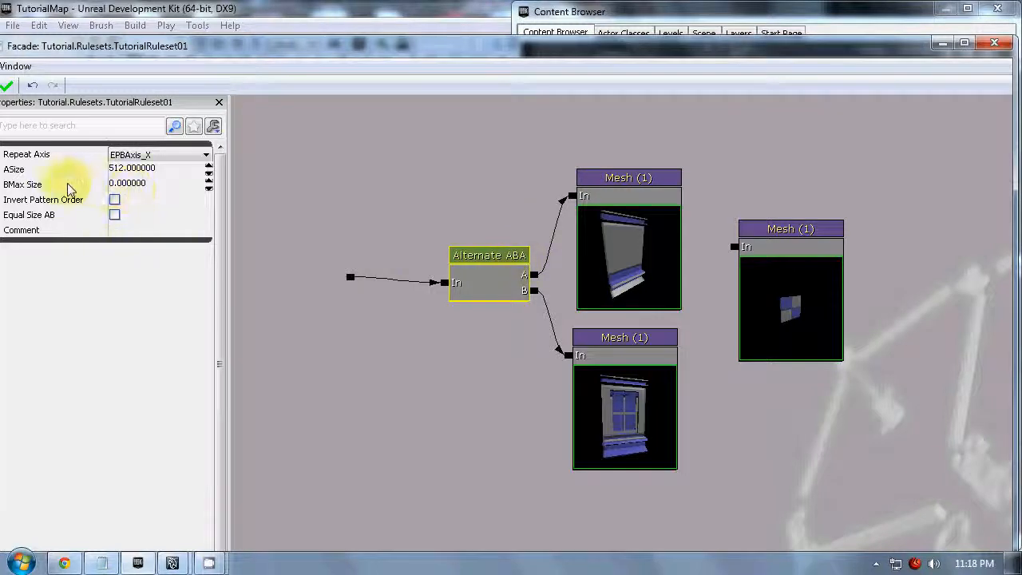
{"action": "mouse_move", "coordinate": [68, 190]}
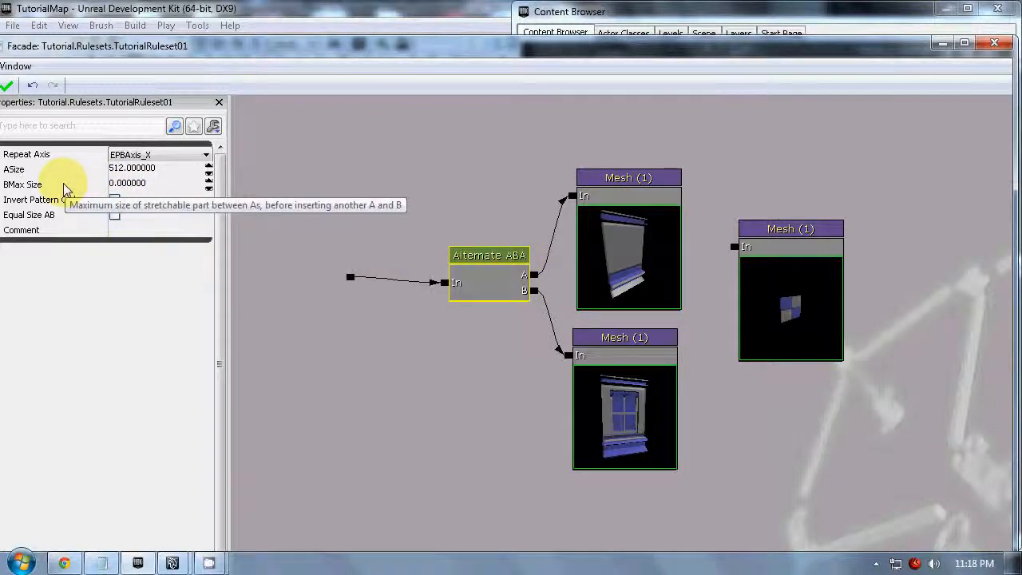
{"action": "left_click", "coordinate": [137, 184]}
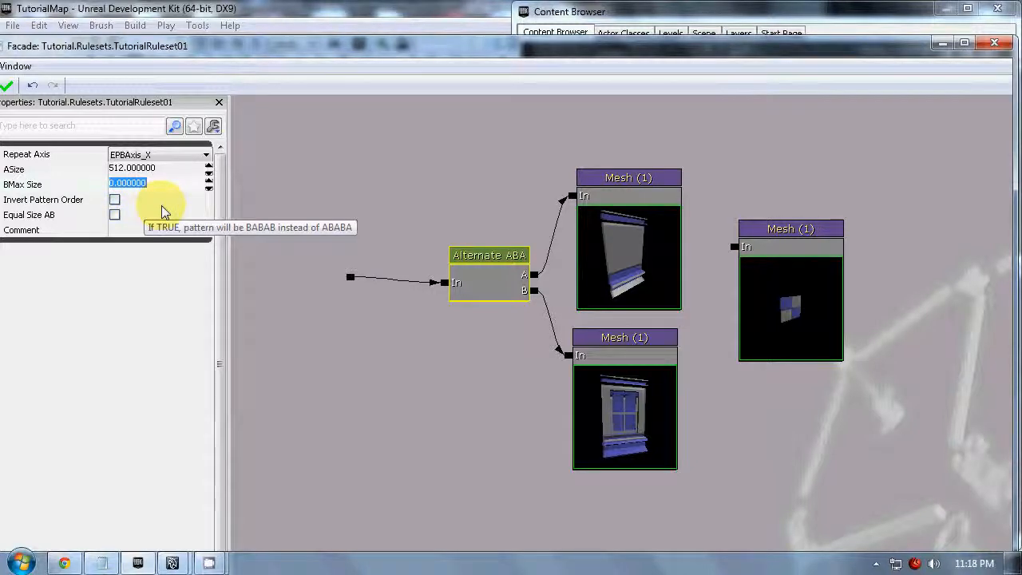
- Set the Wall03 Mesh node's Dim X to 96 and Dim Z to 160, matching the size in its mesh name
{"action": "left_click", "coordinate": [644, 240]}
{"action": "left_click", "coordinate": [739, 20]}
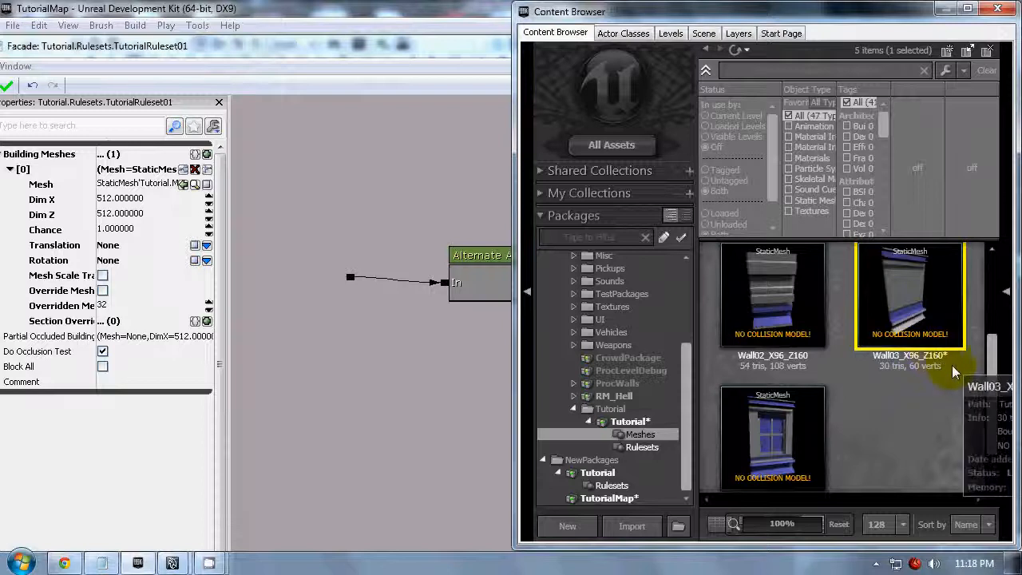
{"action": "left_click", "coordinate": [365, 46]}
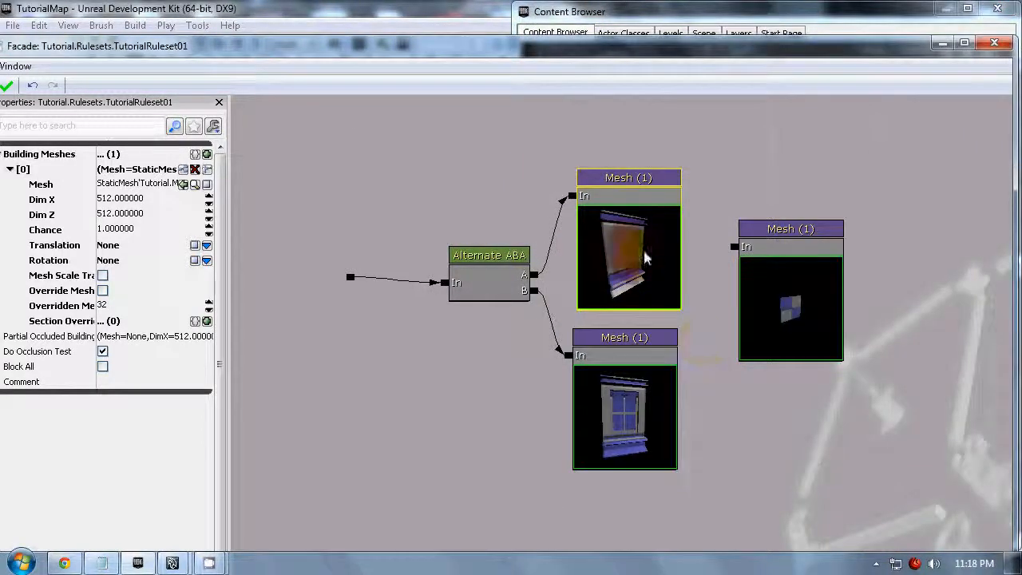
{"action": "left_click", "coordinate": [155, 205]}
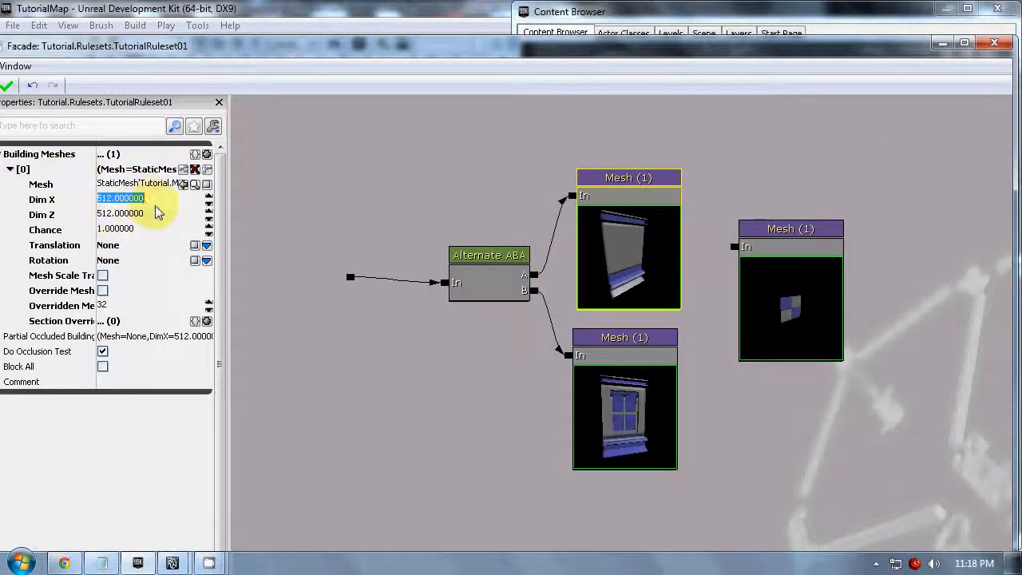
{"action": "type", "text": "96"}
{"action": "key", "text": "Return"}
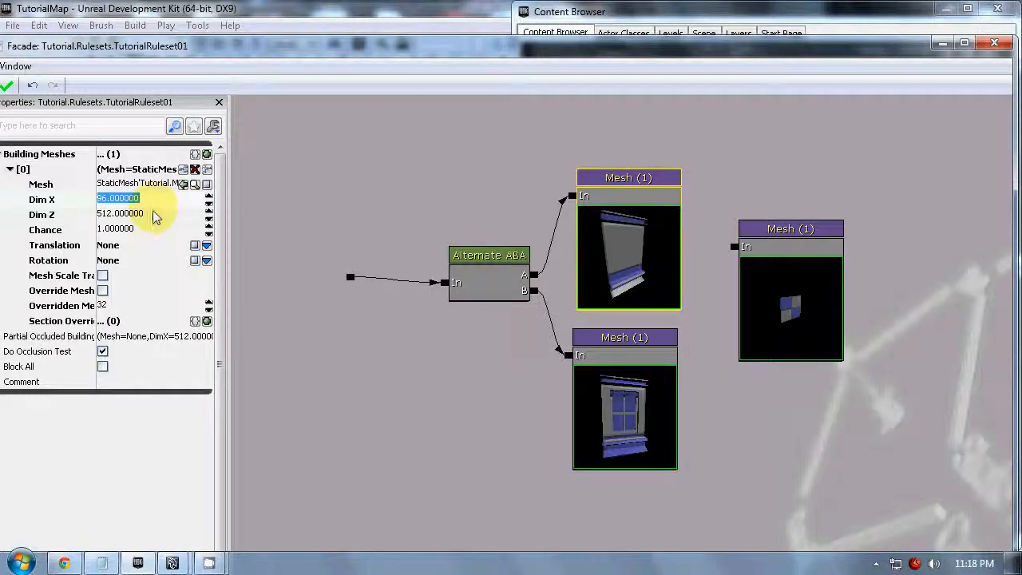
{"action": "left_click", "coordinate": [153, 214]}
{"action": "type", "text": "16"}
- Set the Wall04 window Mesh node's Dim Z to 160 and Dim X to 96
{"action": "left_click", "coordinate": [612, 391]}
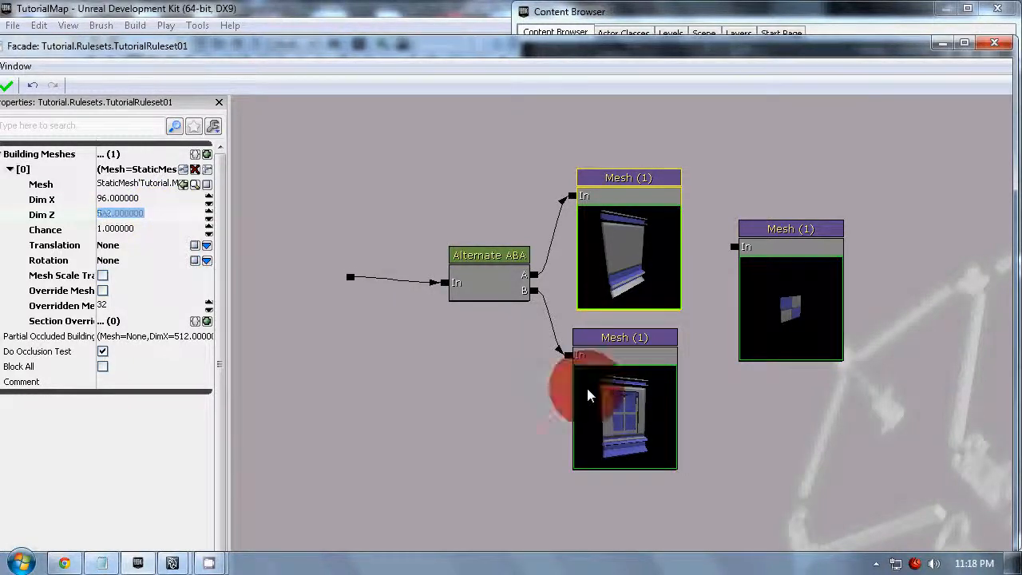
{"action": "type", "text": "1"}
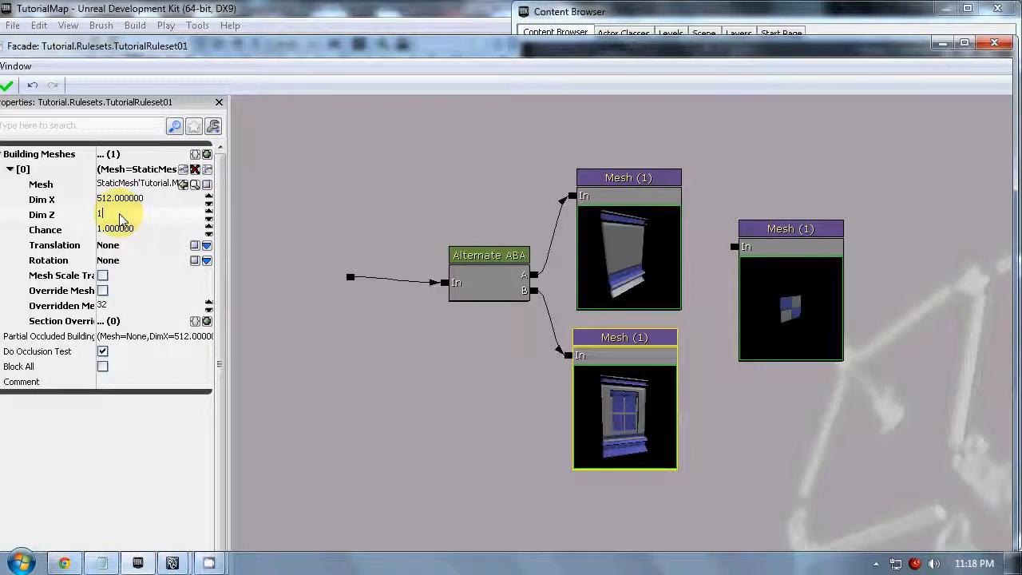
{"action": "left_click", "coordinate": [129, 198]}
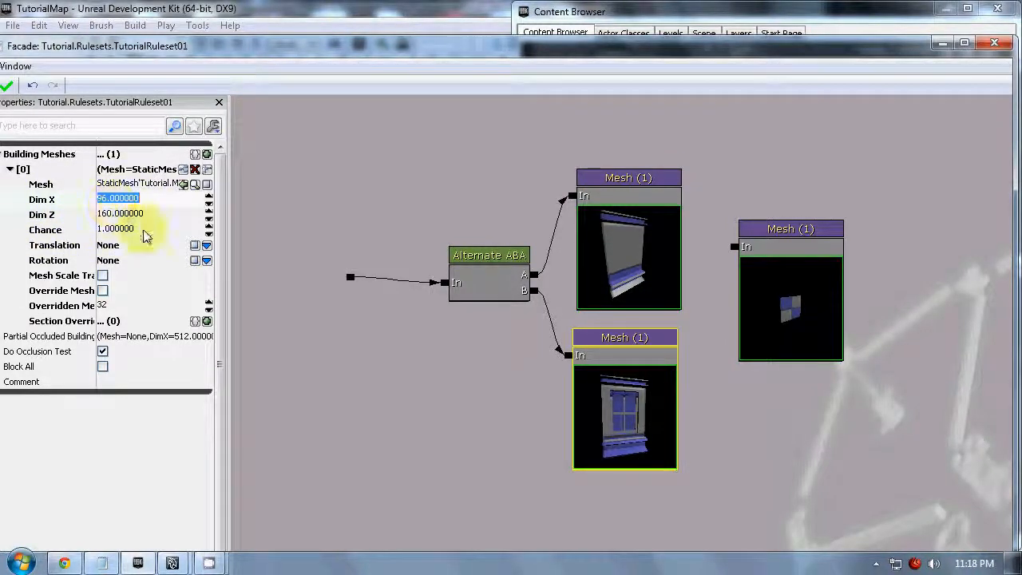
{"action": "left_click", "coordinate": [420, 420]}
- Set the Alternate node's ASize and BMax Size to 96, matching the width in the wall mesh's name
{"action": "left_click", "coordinate": [679, 240]}
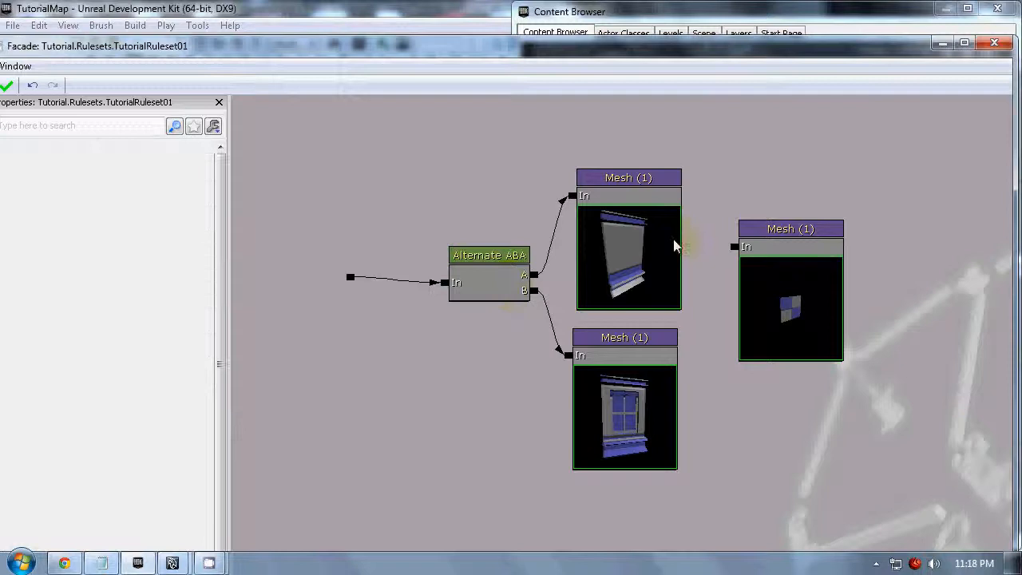
{"action": "left_click", "coordinate": [733, 11]}
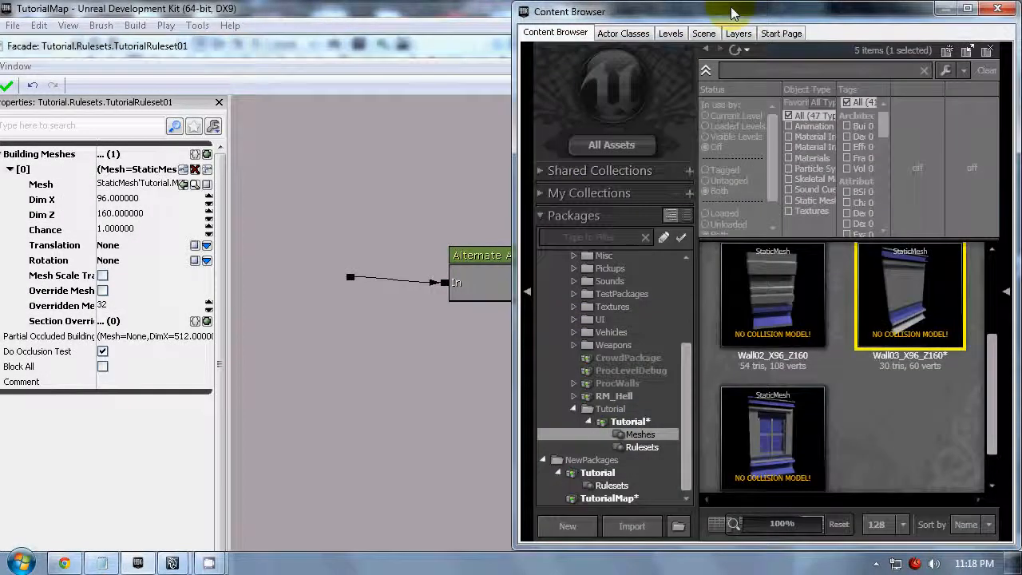
{"action": "left_click", "coordinate": [356, 332]}
{"action": "left_click", "coordinate": [506, 286]}
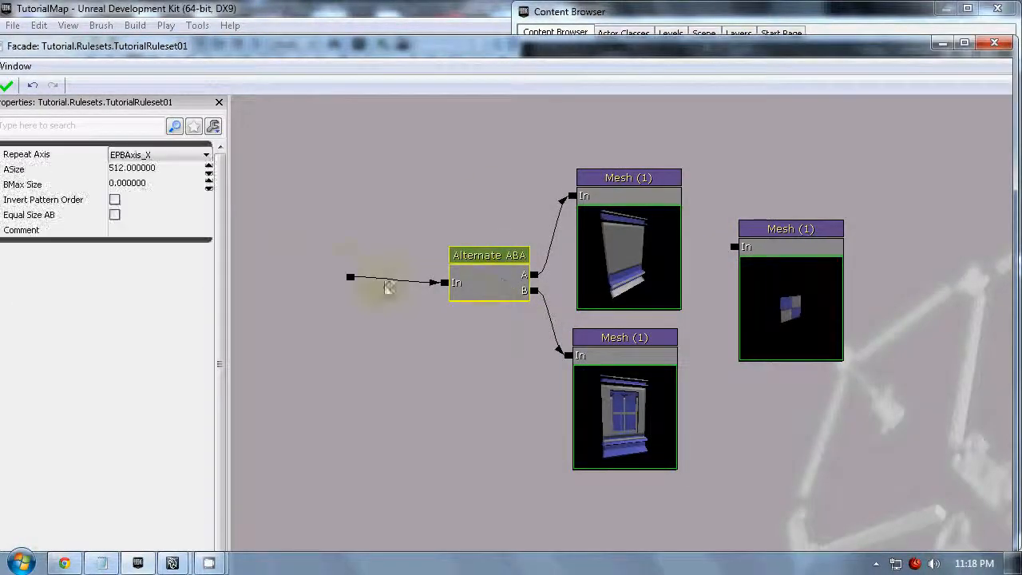
{"action": "left_click", "coordinate": [144, 169]}
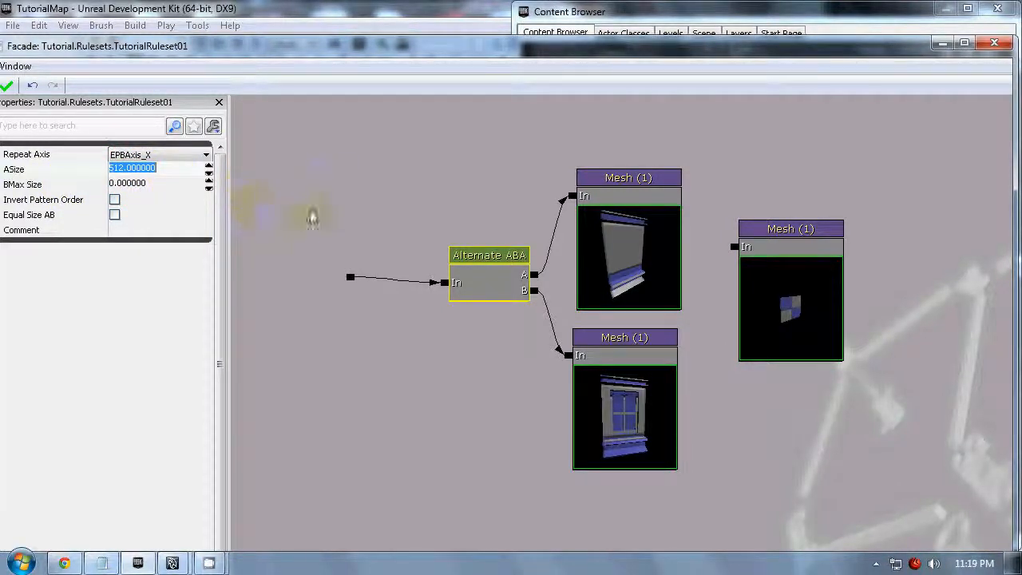
{"action": "type", "text": "96"}
{"action": "key", "text": "Return"}
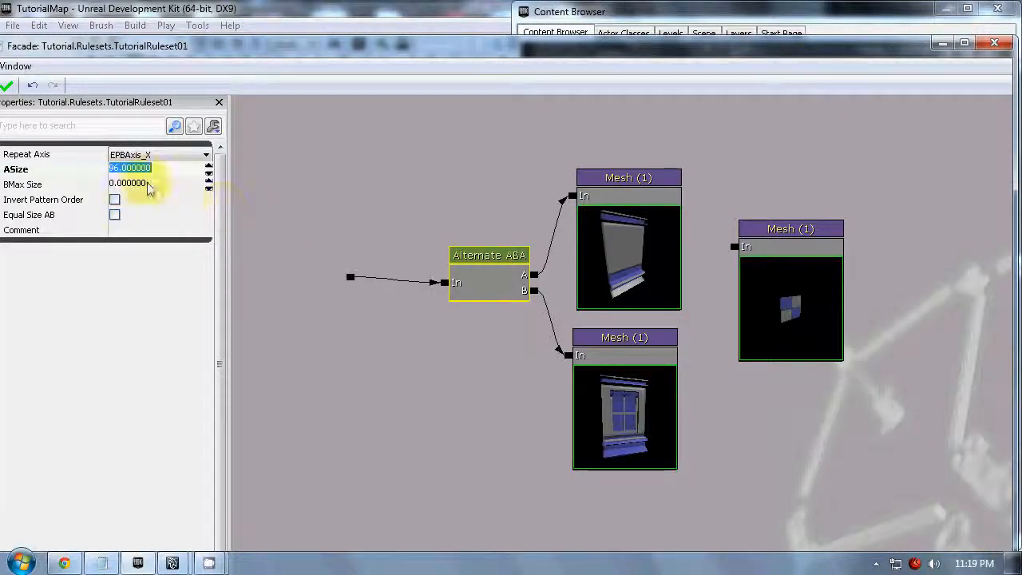
{"action": "left_click", "coordinate": [152, 185]}
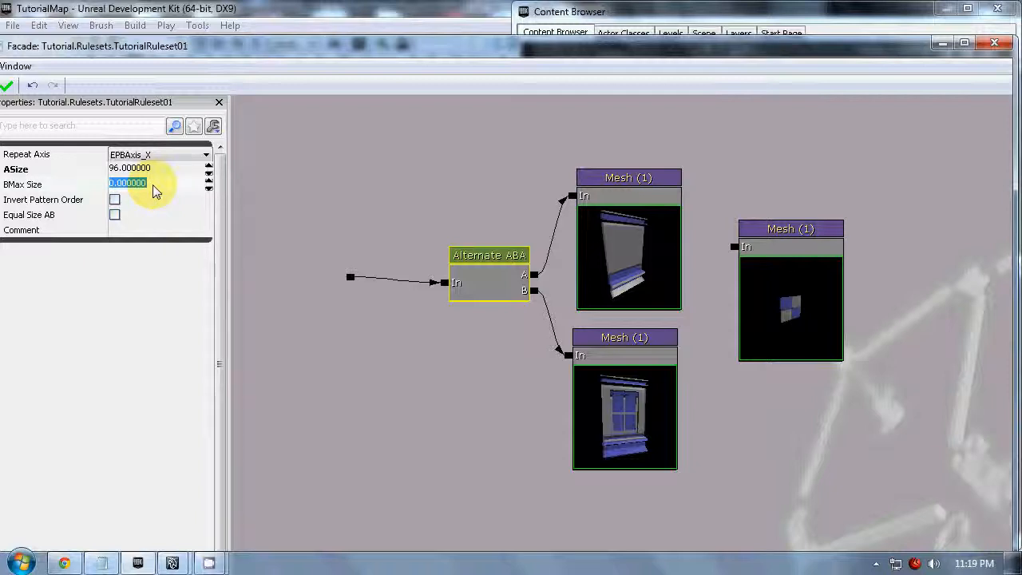
- Move the ruleset window aside to uncover the level viewports, and apply the ruleset to the building
{"action": "left_click_drag", "start_coordinate": [212, 47], "coordinate": [762, 51]}
{"action": "left_click", "coordinate": [589, 90]}
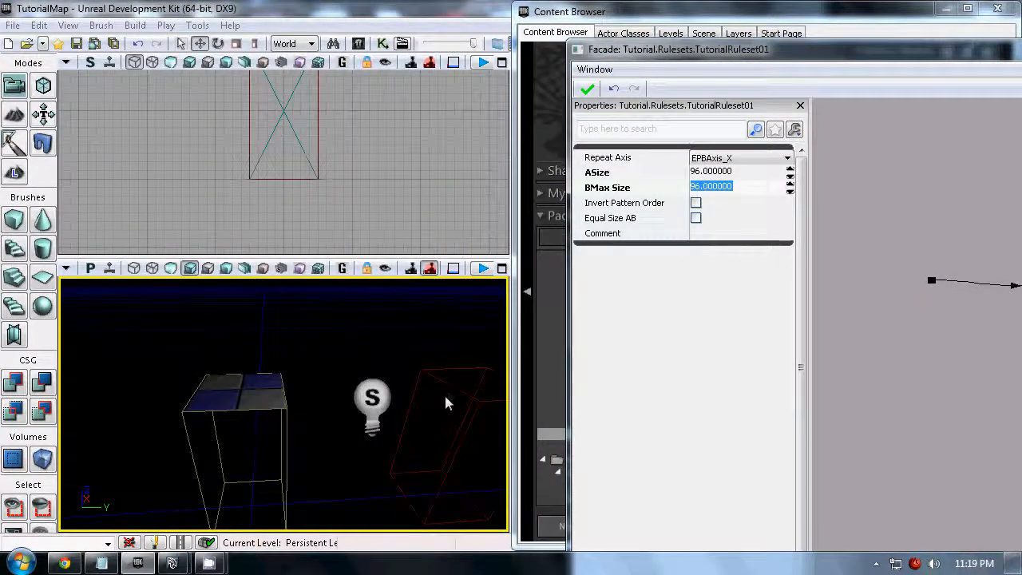
{"action": "left_click_drag", "start_coordinate": [448, 402], "coordinate": [262, 407]}
{"action": "right_click_drag", "start_coordinate": [262, 408], "coordinate": [412, 430]}
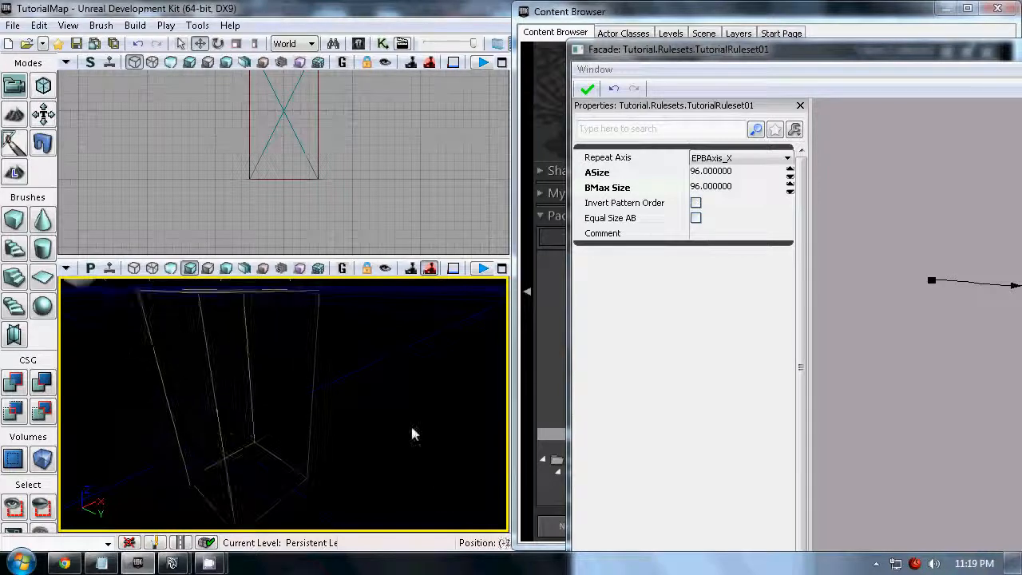
{"action": "left_click_drag", "start_coordinate": [916, 343], "coordinate": [813, 296]}
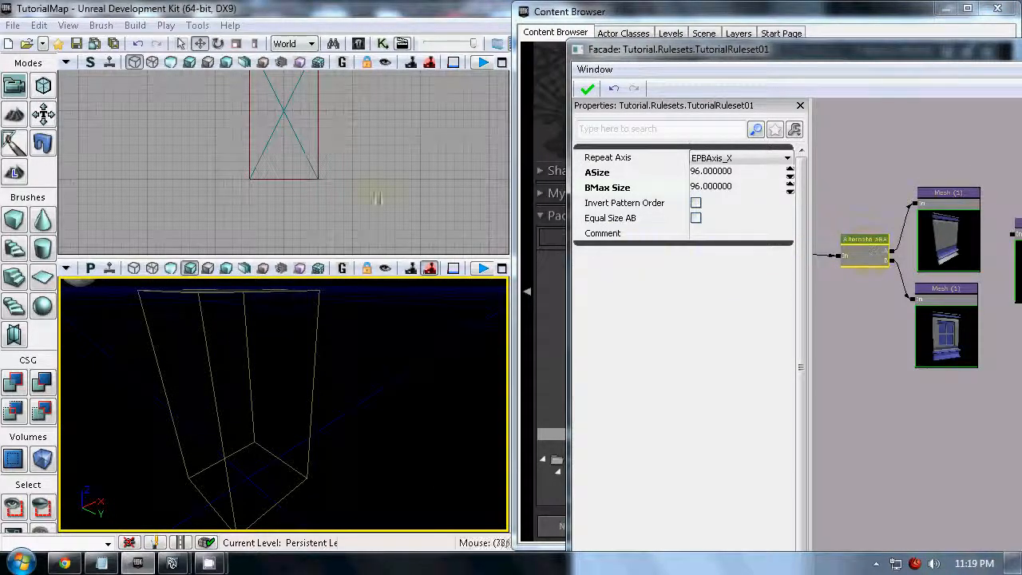
- Measure the width of the building in the orthographic viewport
{"action": "left_click", "coordinate": [356, 212]}
{"action": "scroll", "coordinate": [360, 213], "scroll_direction": "down", "scroll_amount": 4}
{"action": "scroll", "coordinate": [357, 210], "scroll_direction": "up", "scroll_amount": 4}
{"action": "scroll", "coordinate": [340, 166], "scroll_direction": "up", "scroll_amount": 2}
{"action": "middle_click_drag", "start_coordinate": [329, 167], "coordinate": [274, 171]}
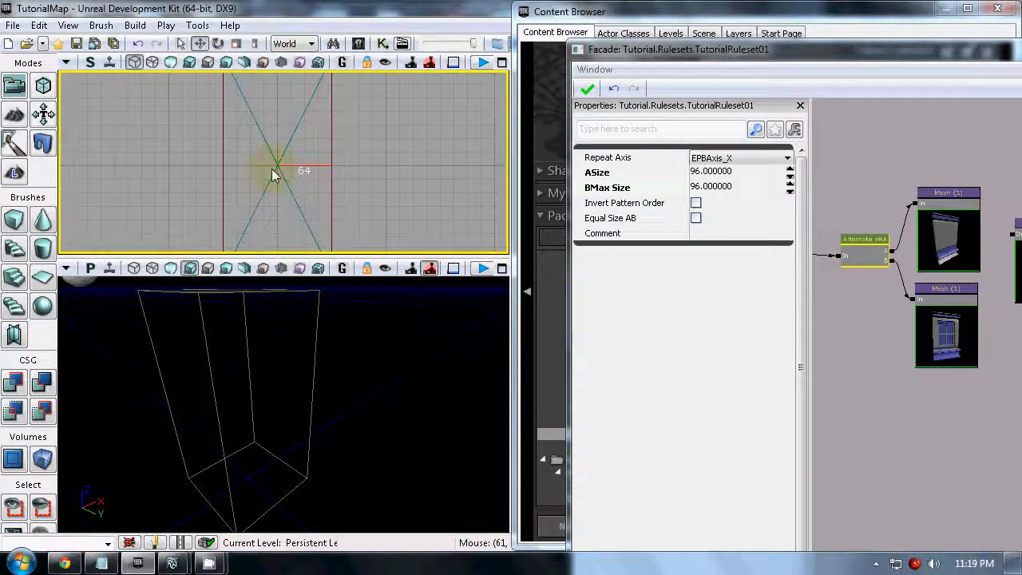
{"action": "middle_click_drag", "start_coordinate": [336, 171], "coordinate": [372, 171]}
{"action": "left_click_drag", "start_coordinate": [353, 170], "coordinate": [359, 173]}
{"action": "middle_click_drag", "start_coordinate": [341, 167], "coordinate": [223, 181]}
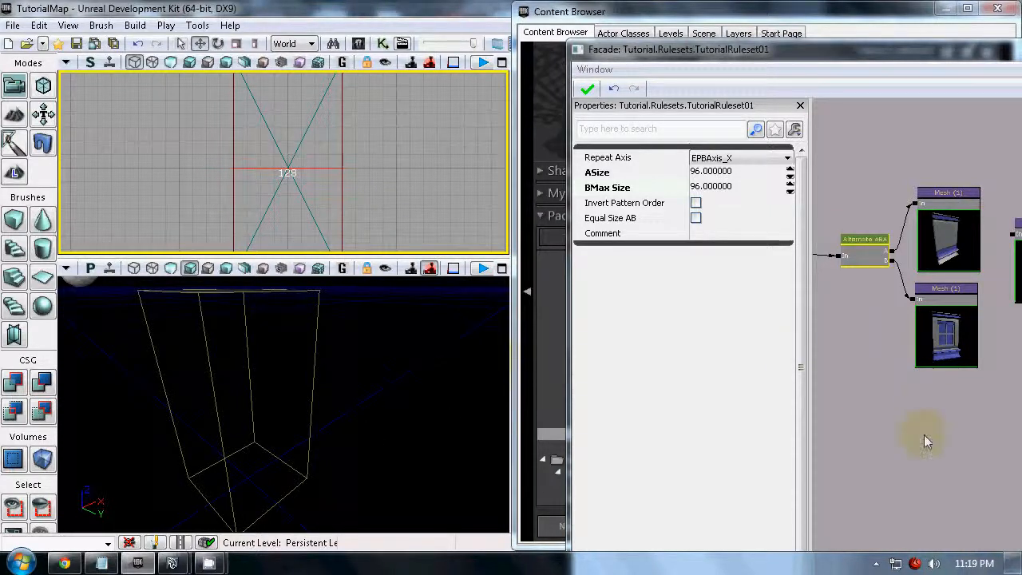
- Review the wall Mesh node and the Alternate node's ASize, and open its BMax Size value
{"action": "left_click_drag", "start_coordinate": [931, 453], "coordinate": [929, 476]}
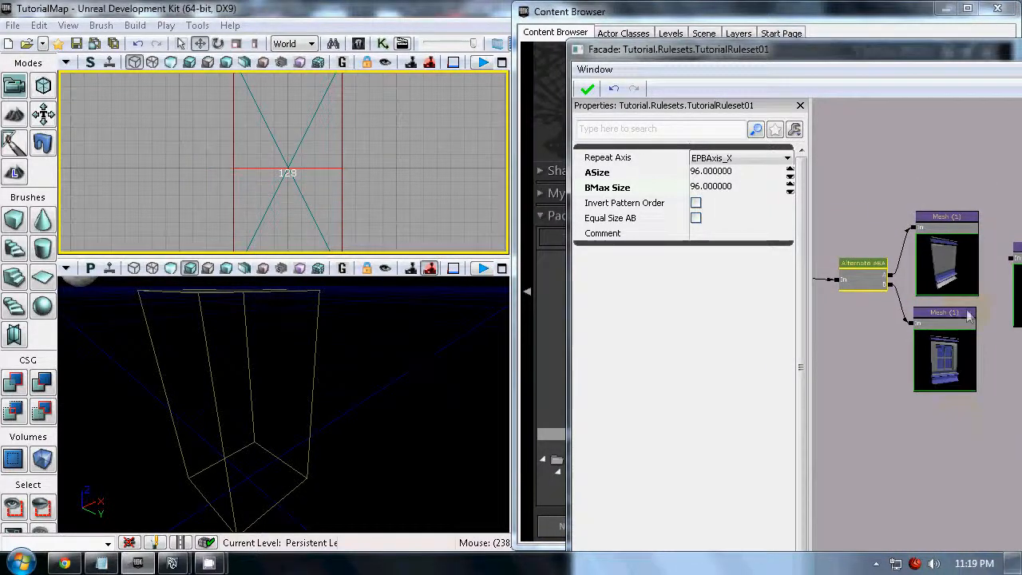
{"action": "left_click", "coordinate": [958, 256]}
{"action": "left_click", "coordinate": [875, 275]}
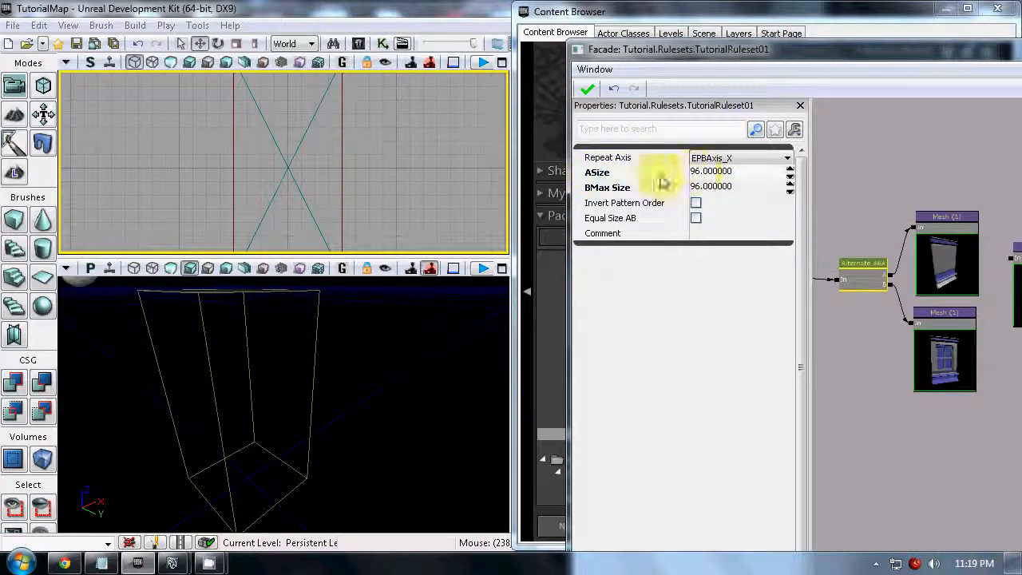
{"action": "left_click", "coordinate": [706, 186]}
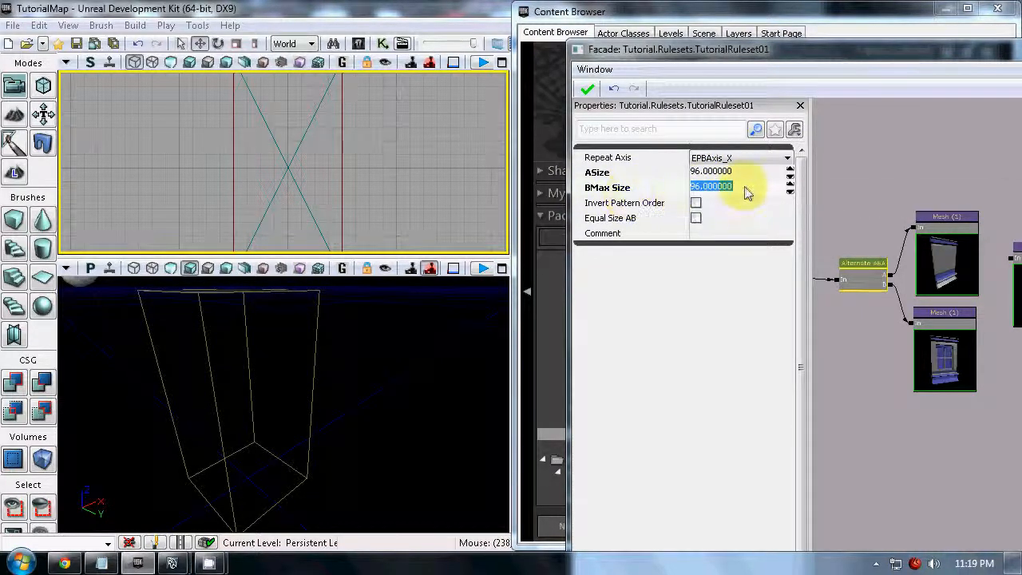
- Widen the procedural building by moving its end face outward in geometry editing mode, making room for several meshes
{"action": "left_click", "coordinate": [292, 183]}
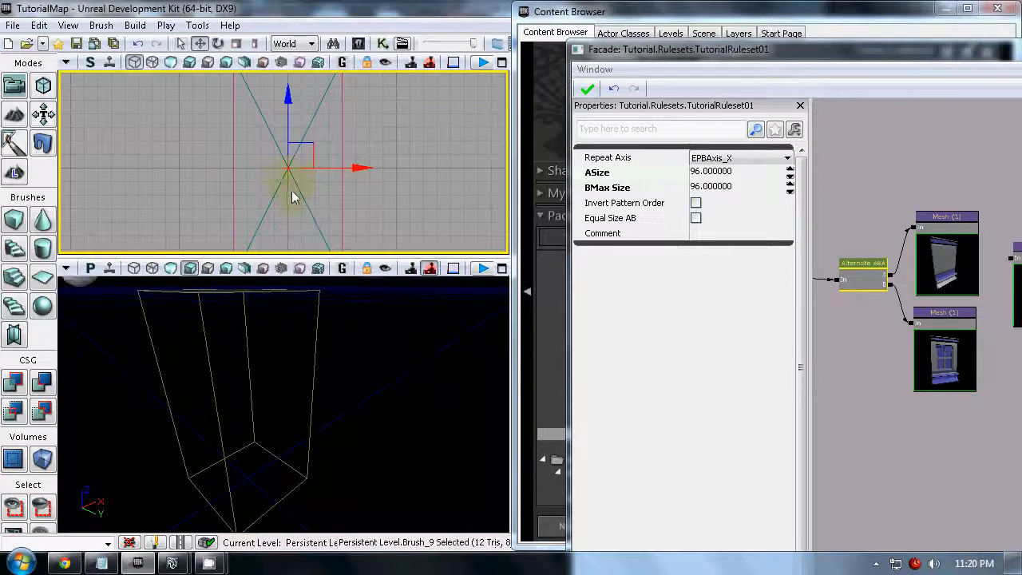
{"action": "left_click_drag", "start_coordinate": [397, 356], "coordinate": [365, 327]}
{"action": "right_click", "coordinate": [309, 329]}
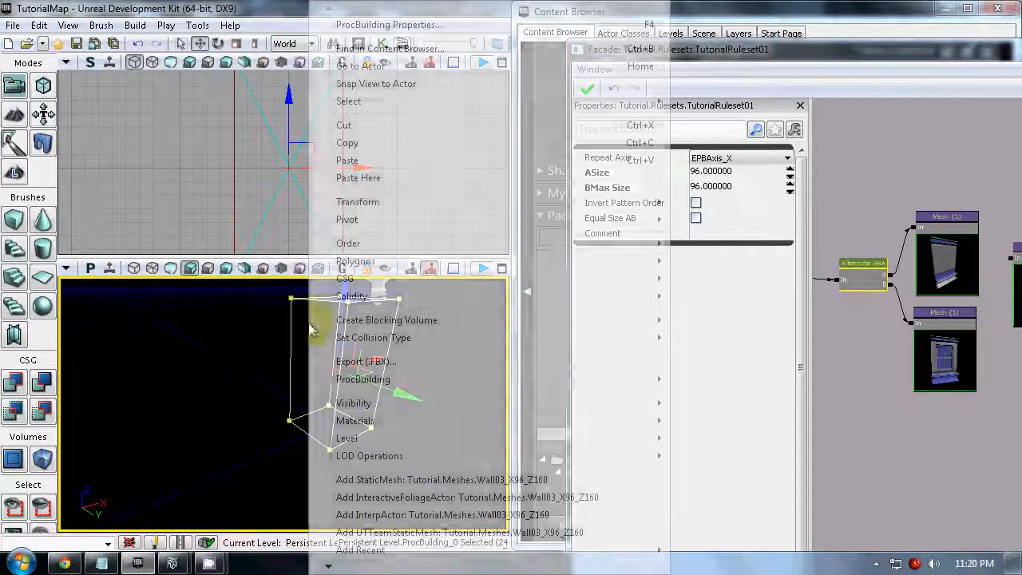
{"action": "left_click", "coordinate": [43, 85]}
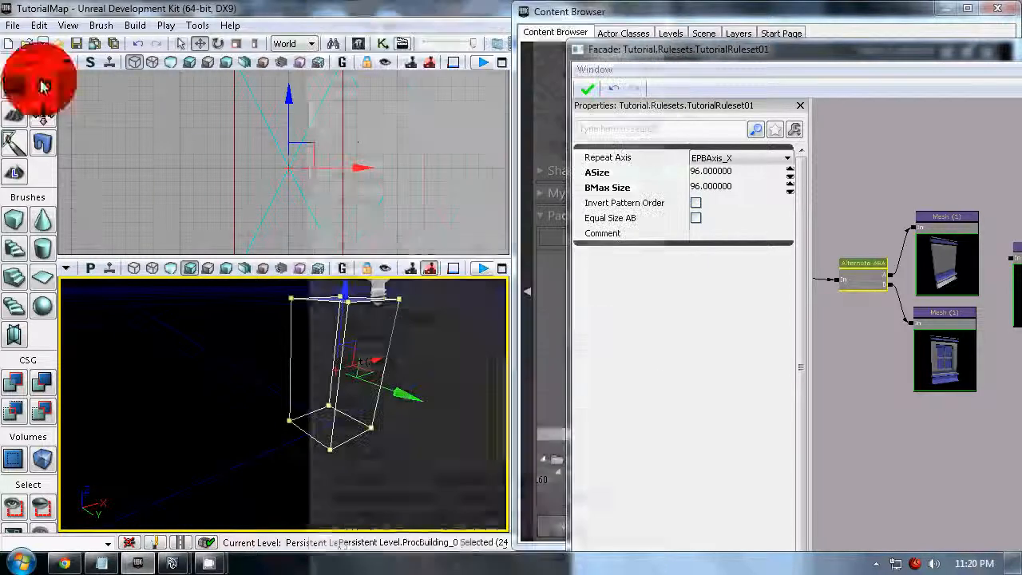
{"action": "left_click", "coordinate": [316, 334]}
{"action": "left_click_drag", "start_coordinate": [265, 429], "coordinate": [331, 460]}
{"action": "left_click_drag", "start_coordinate": [314, 363], "coordinate": [211, 397]}
{"action": "left_click_drag", "start_coordinate": [285, 451], "coordinate": [284, 535]}
{"action": "right_click_drag", "start_coordinate": [285, 535], "coordinate": [217, 530]}
{"action": "mouse_move", "coordinate": [217, 530]}
{"action": "left_mouse_down"}
{"action": "mouse_move", "coordinate": [220, 508]}
{"action": "mouse_move", "coordinate": [222, 523]}
{"action": "left_mouse_up"}
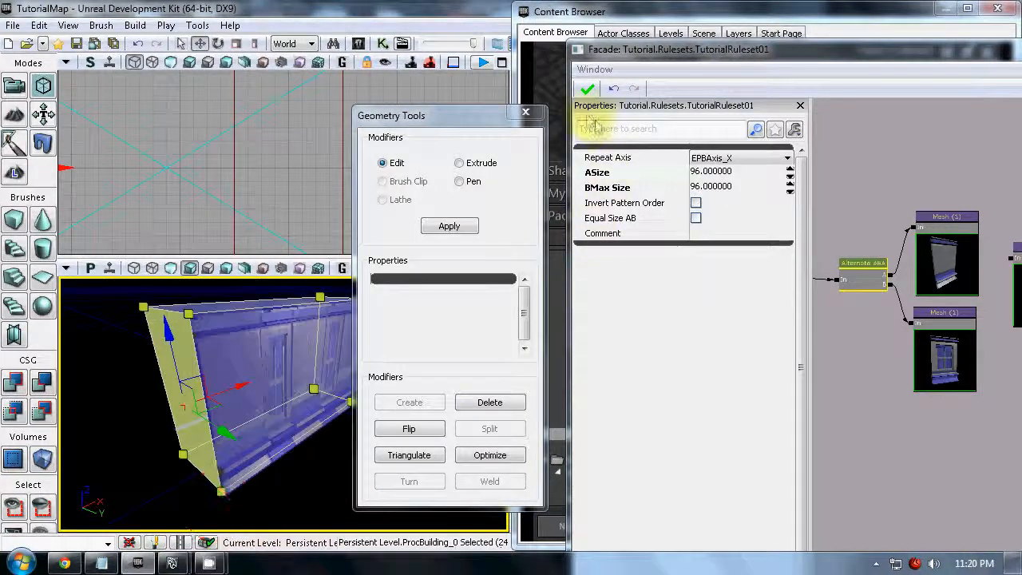
{"action": "left_click", "coordinate": [525, 113]}
- Inspect the sequence of wall and window meshes along the widened building's facade
{"action": "left_click_drag", "start_coordinate": [404, 392], "coordinate": [433, 389]}
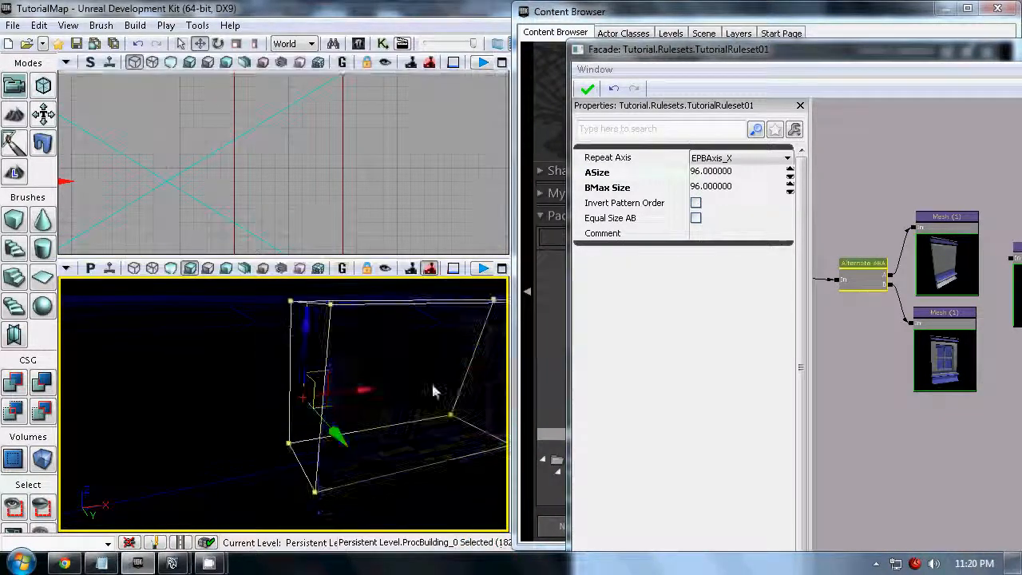
{"action": "left_click", "coordinate": [437, 423]}
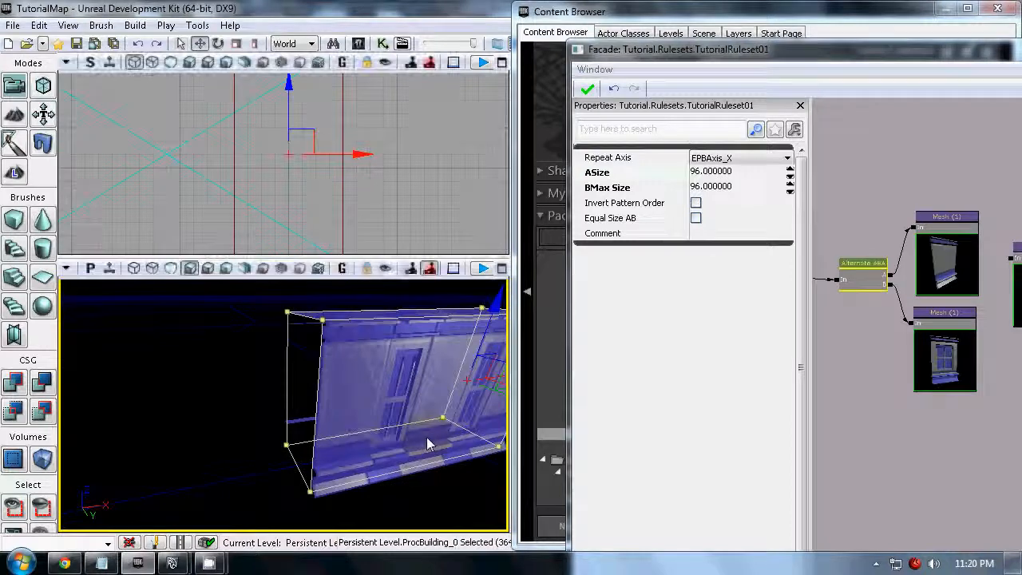
{"action": "left_click", "coordinate": [446, 504]}
{"action": "right_click_drag", "start_coordinate": [447, 504], "coordinate": [509, 511]}
{"action": "left_click_drag", "start_coordinate": [508, 512], "coordinate": [468, 491]}
{"action": "right_click_drag", "start_coordinate": [468, 491], "coordinate": [353, 491]}
{"action": "left_click_drag", "start_coordinate": [353, 490], "coordinate": [224, 487]}
{"action": "left_click", "coordinate": [383, 354]}
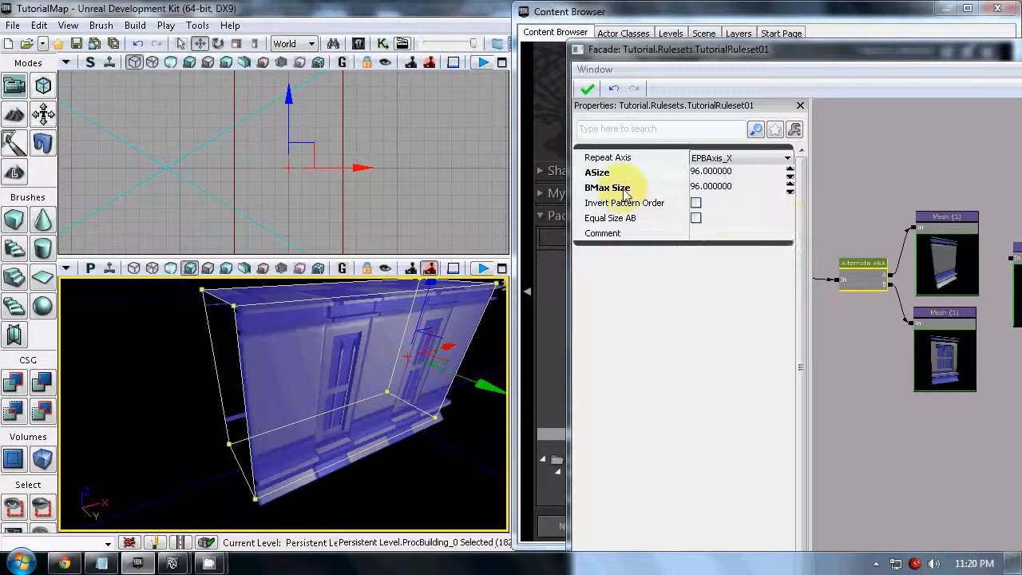
- Narrow the building by moving its end face back inward in geometry editing mode
{"action": "left_click_drag", "start_coordinate": [312, 246], "coordinate": [333, 310]}
{"action": "left_click", "coordinate": [299, 353]}
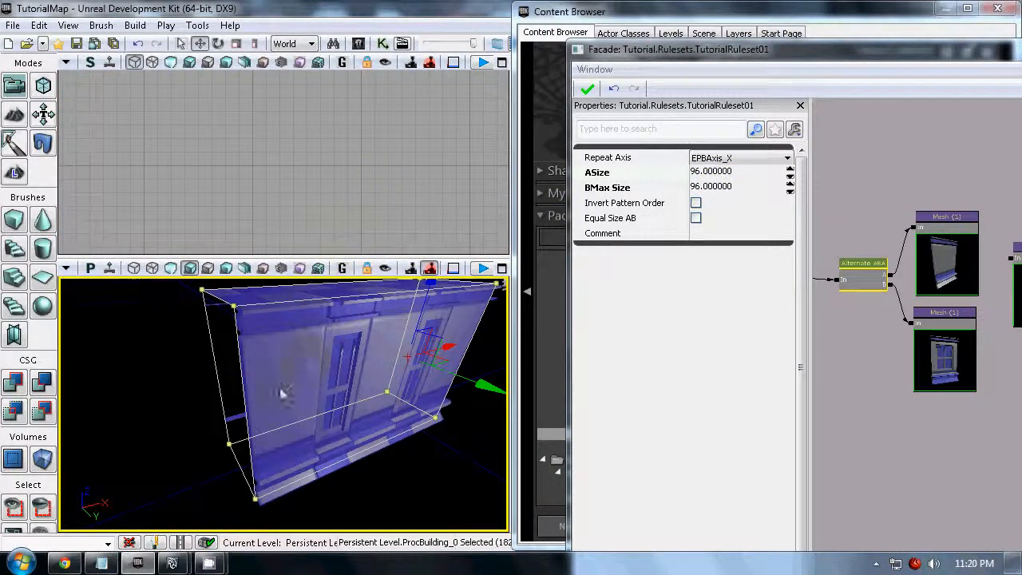
{"action": "left_click", "coordinate": [43, 86]}
{"action": "left_click", "coordinate": [231, 355]}
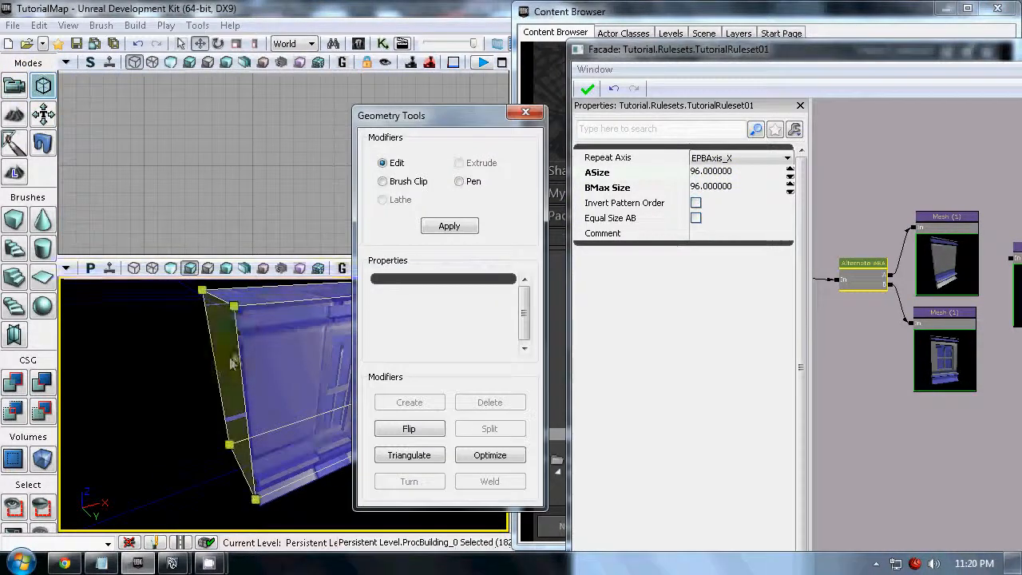
{"action": "mouse_move", "coordinate": [168, 150]}
{"action": "left_mouse_down"}
{"action": "mouse_move", "coordinate": [164, 141]}
{"action": "mouse_move", "coordinate": [274, 83]}
{"action": "left_mouse_up"}
{"action": "right_click_drag", "start_coordinate": [272, 77], "coordinate": [286, 78]}
{"action": "scroll", "coordinate": [246, 171], "scroll_direction": "up", "scroll_amount": 2}
{"action": "left_click_drag", "start_coordinate": [203, 150], "coordinate": [298, 149]}
{"action": "mouse_move", "coordinate": [234, 389]}
{"action": "right_mouse_down"}
{"action": "mouse_move", "coordinate": [258, 412]}
{"action": "mouse_move", "coordinate": [422, 405]}
{"action": "mouse_move", "coordinate": [432, 366]}
{"action": "right_mouse_up"}
{"action": "left_click", "coordinate": [248, 219]}
{"action": "scroll", "coordinate": [265, 179], "scroll_direction": "up", "scroll_amount": 2}
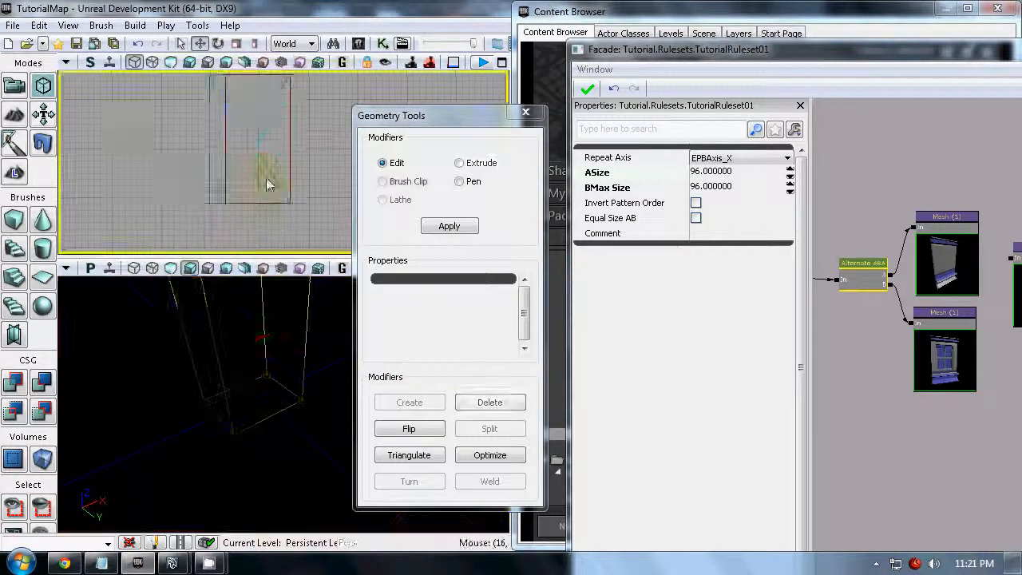
- Measure out a two-mesh width in the orthographic viewport and extend the building's end face to it
{"action": "middle_click_drag", "start_coordinate": [291, 139], "coordinate": [194, 142]}
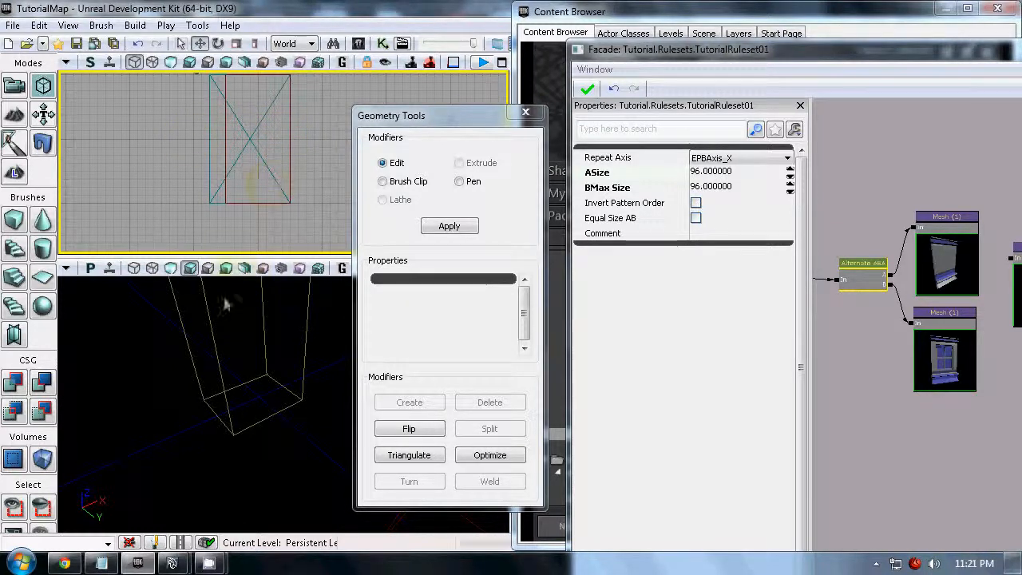
{"action": "left_click", "coordinate": [206, 323]}
{"action": "left_click", "coordinate": [198, 313]}
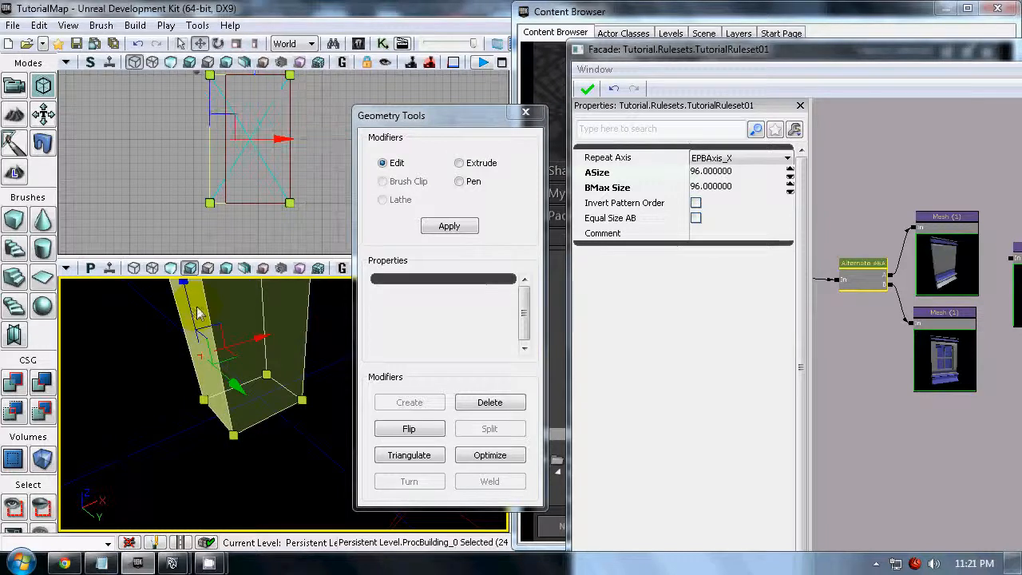
{"action": "left_click_drag", "start_coordinate": [274, 142], "coordinate": [269, 144]}
{"action": "left_click_drag", "start_coordinate": [320, 439], "coordinate": [318, 383]}
{"action": "middle_click_drag", "start_coordinate": [320, 447], "coordinate": [314, 464]}
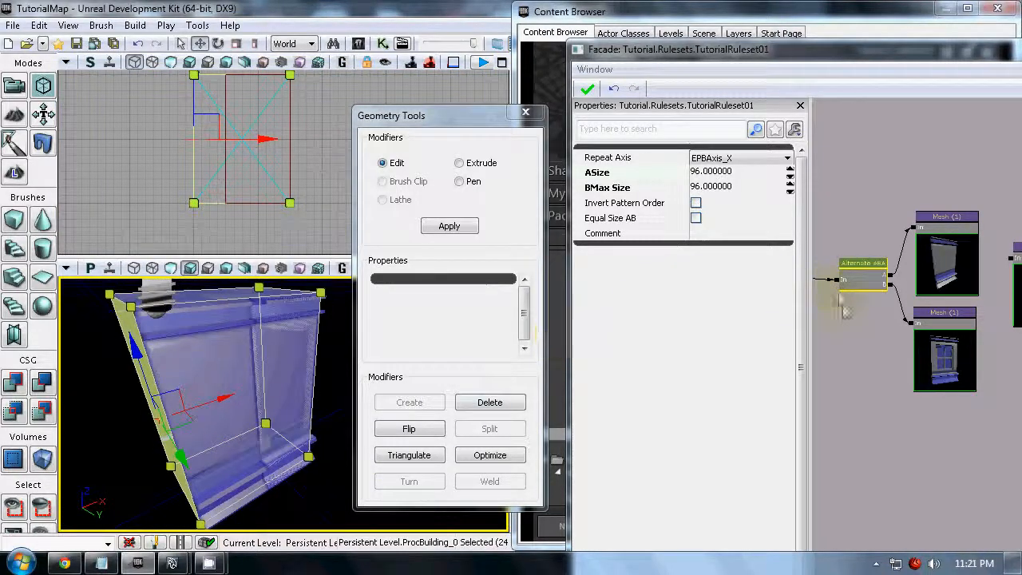
{"action": "left_click_drag", "start_coordinate": [857, 346], "coordinate": [866, 348]}
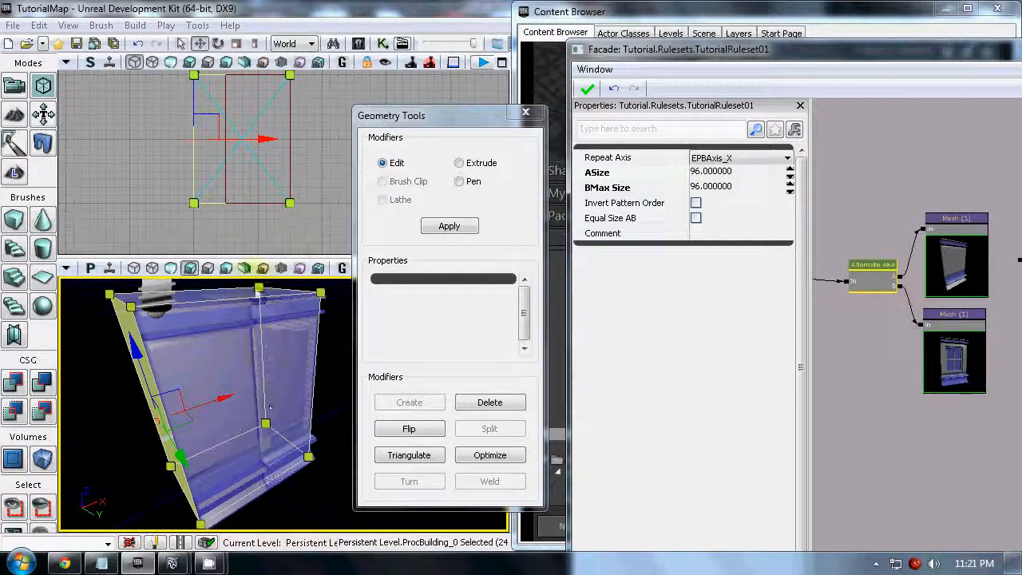
- Extend the building's end face slightly further outward, leave geometry editing, and select the whole building
{"action": "left_click", "coordinate": [218, 398]}
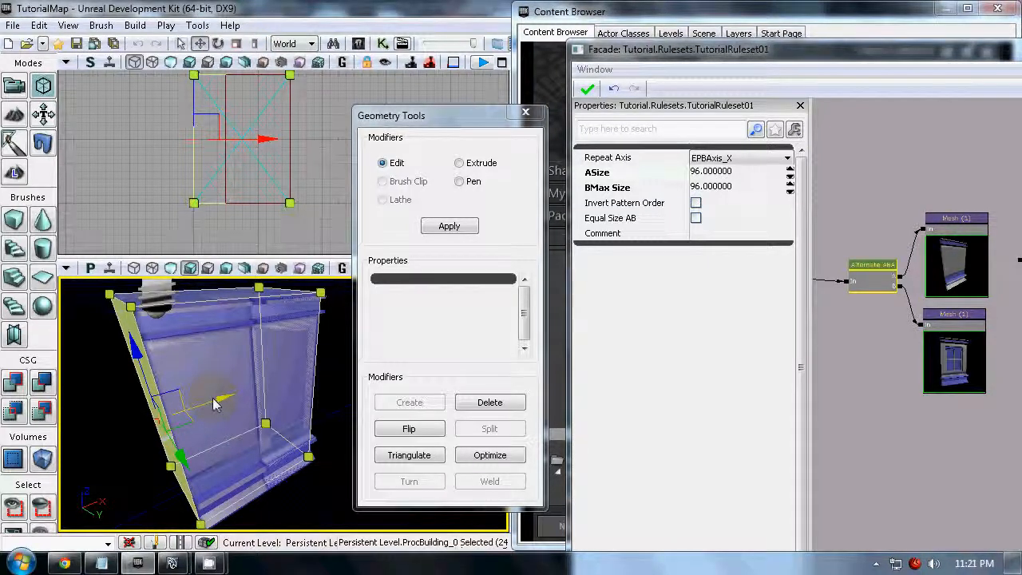
{"action": "left_click_drag", "start_coordinate": [210, 397], "coordinate": [206, 397]}
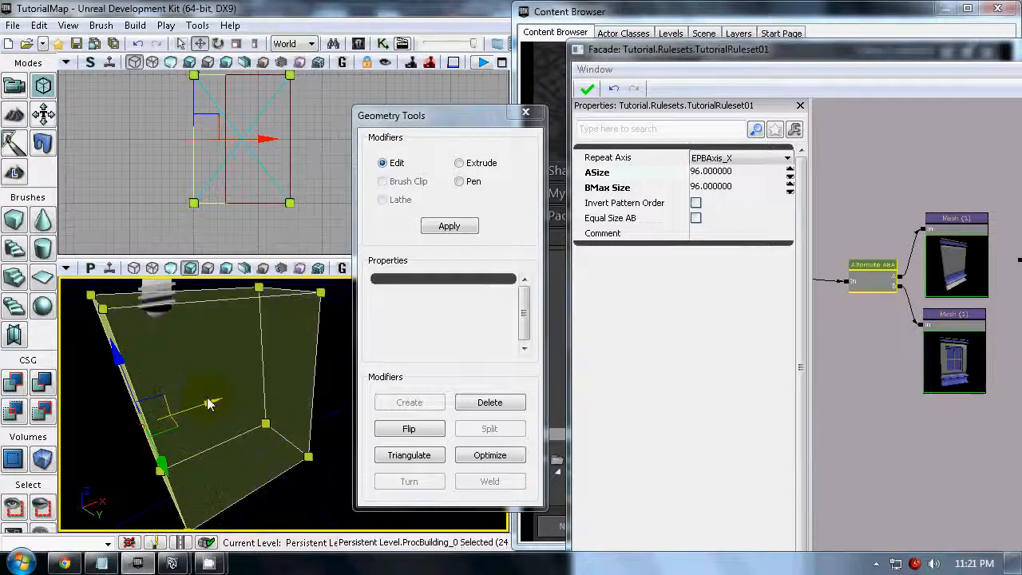
{"action": "left_click_drag", "start_coordinate": [255, 387], "coordinate": [210, 345]}
{"action": "mouse_move", "coordinate": [262, 364]}
{"action": "right_mouse_down"}
{"action": "mouse_move", "coordinate": [293, 400]}
{"action": "mouse_move", "coordinate": [249, 376]}
{"action": "right_mouse_up"}
{"action": "mouse_move", "coordinate": [249, 375]}
{"action": "left_mouse_down"}
{"action": "mouse_move", "coordinate": [205, 317]}
{"action": "mouse_move", "coordinate": [248, 434]}
{"action": "mouse_move", "coordinate": [242, 456]}
{"action": "left_mouse_up"}
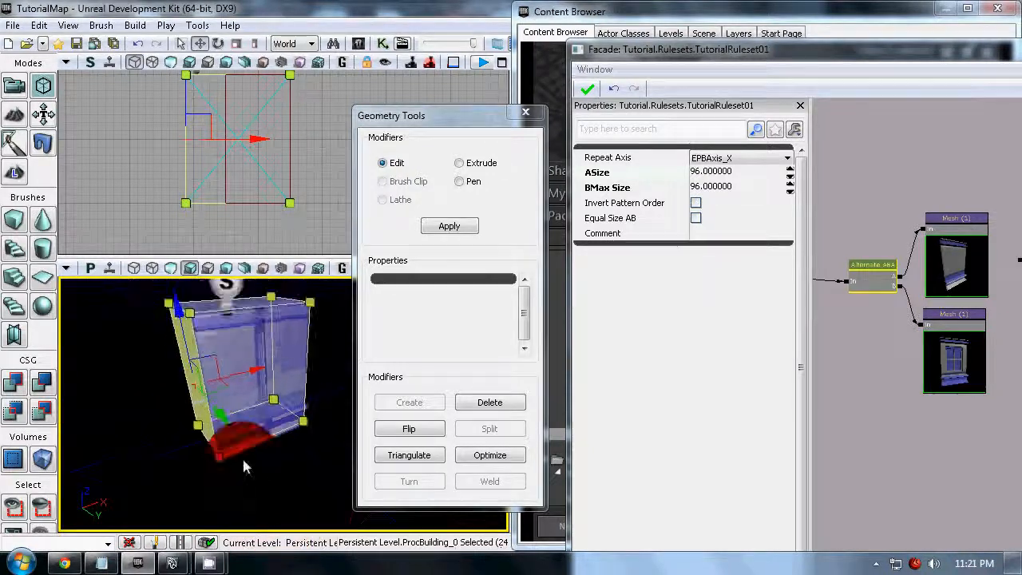
{"action": "left_click", "coordinate": [526, 112]}
{"action": "left_click", "coordinate": [403, 209]}
{"action": "left_click_drag", "start_coordinate": [419, 359], "coordinate": [416, 297]}
{"action": "left_click", "coordinate": [295, 420]}
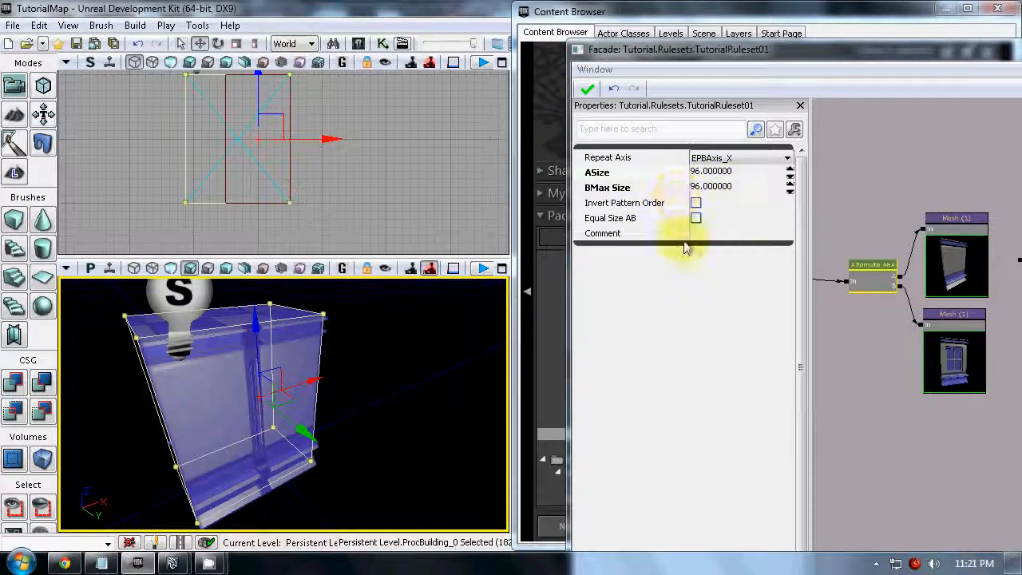
- Enable Invert Pattern Order on the Alternate node and reapply the ruleset to the building
{"action": "left_click", "coordinate": [903, 328]}
{"action": "scroll", "coordinate": [952, 320], "scroll_direction": "up", "scroll_amount": 4}
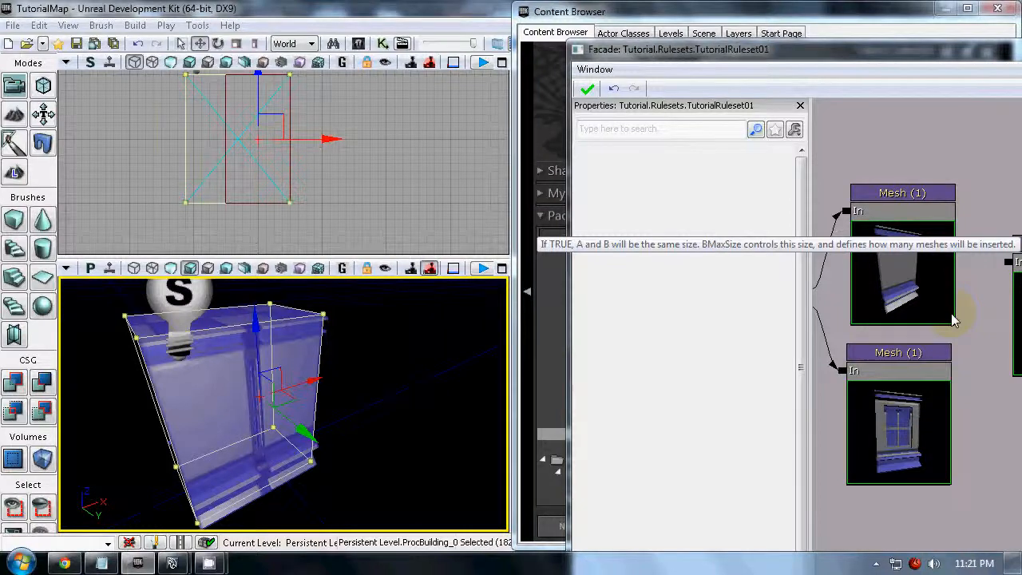
{"action": "left_click", "coordinate": [912, 373]}
{"action": "left_click_drag", "start_coordinate": [850, 519], "coordinate": [950, 488]}
{"action": "scroll", "coordinate": [908, 408], "scroll_direction": "down", "scroll_amount": 2}
{"action": "left_click", "coordinate": [902, 296]}
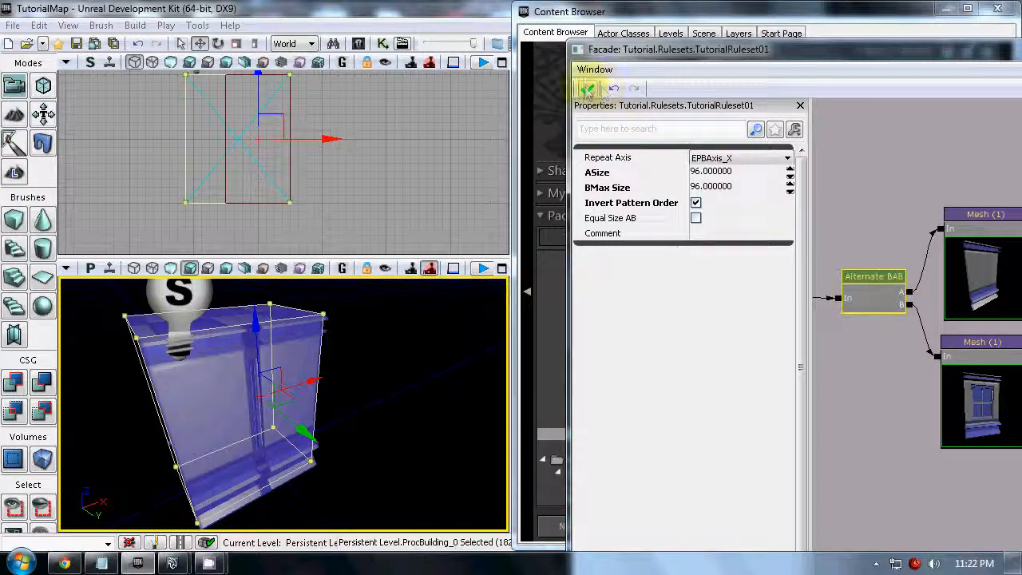
{"action": "left_click", "coordinate": [587, 90]}
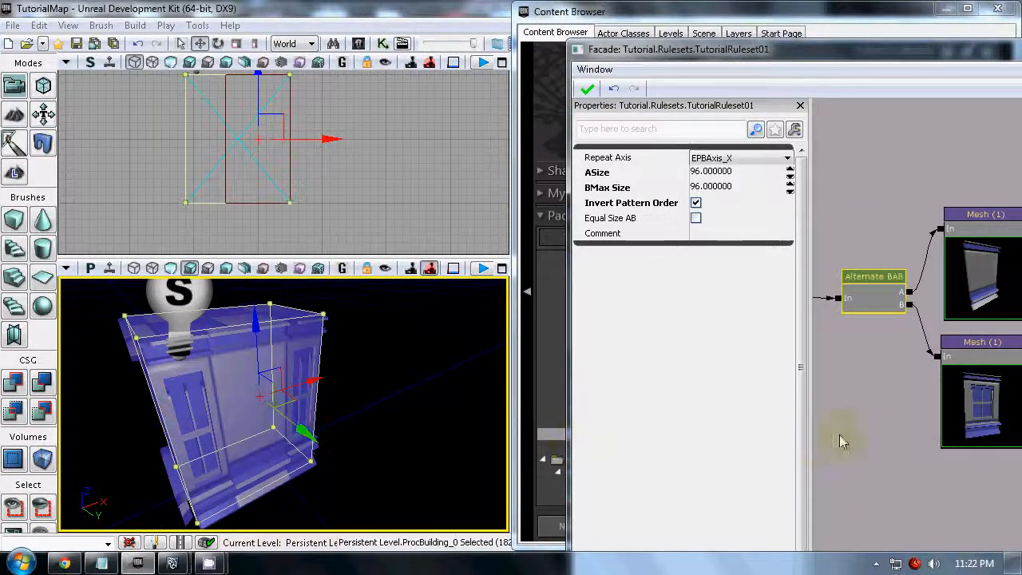
- Swap the Alternate node's meshes so A feeds the window and B the plain wall, rearrange the nodes, and reapply the ruleset
{"action": "left_click_drag", "start_coordinate": [842, 442], "coordinate": [845, 402]}
{"action": "left_click", "coordinate": [886, 291]}
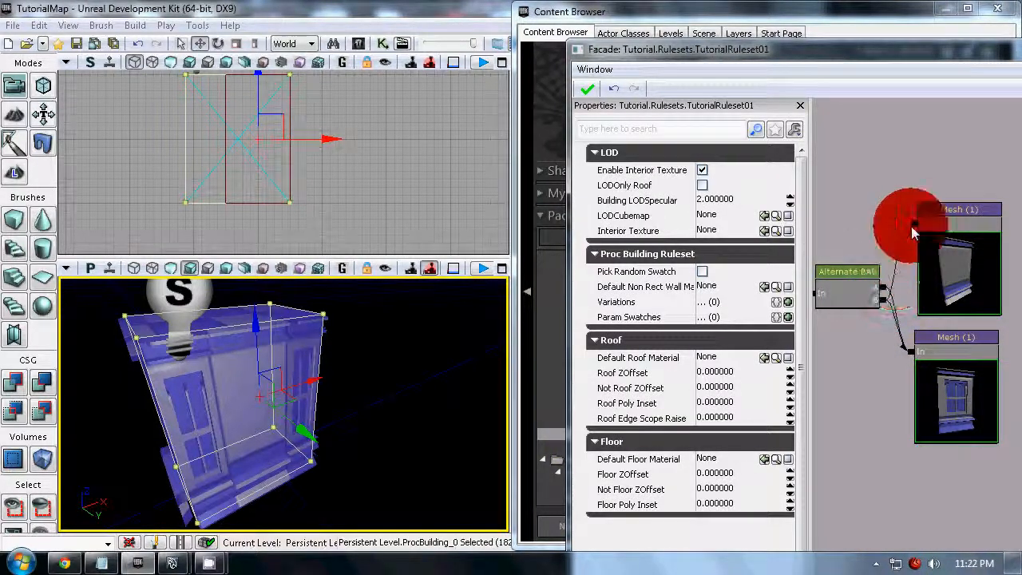
{"action": "left_click", "coordinate": [961, 272]}
{"action": "left_click_drag", "start_coordinate": [961, 272], "coordinate": [956, 488], "text": "ctrl"}
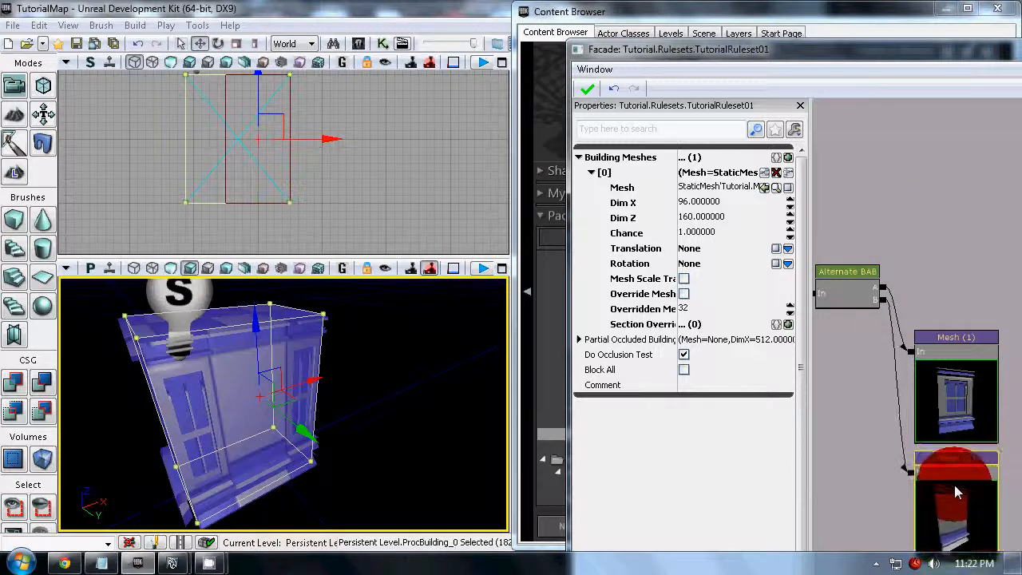
{"action": "left_click", "coordinate": [956, 420], "text": "ctrl"}
{"action": "left_click_drag", "start_coordinate": [956, 420], "coordinate": [958, 286], "text": "ctrl"}
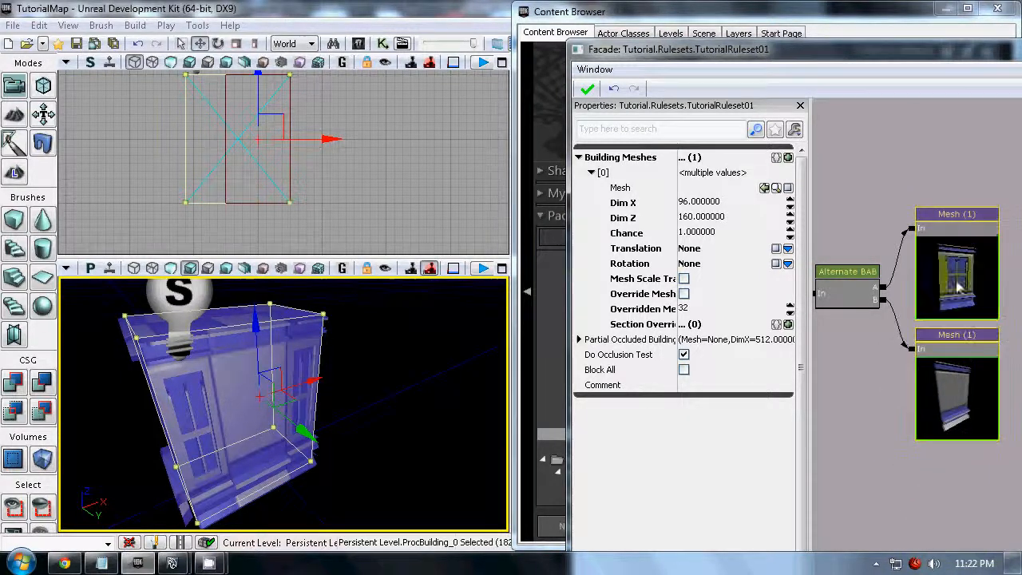
{"action": "left_click", "coordinate": [590, 90]}
- Switch the perspective viewport to unlit shading and inspect the building's narrow window side
{"action": "left_click", "coordinate": [428, 407]}
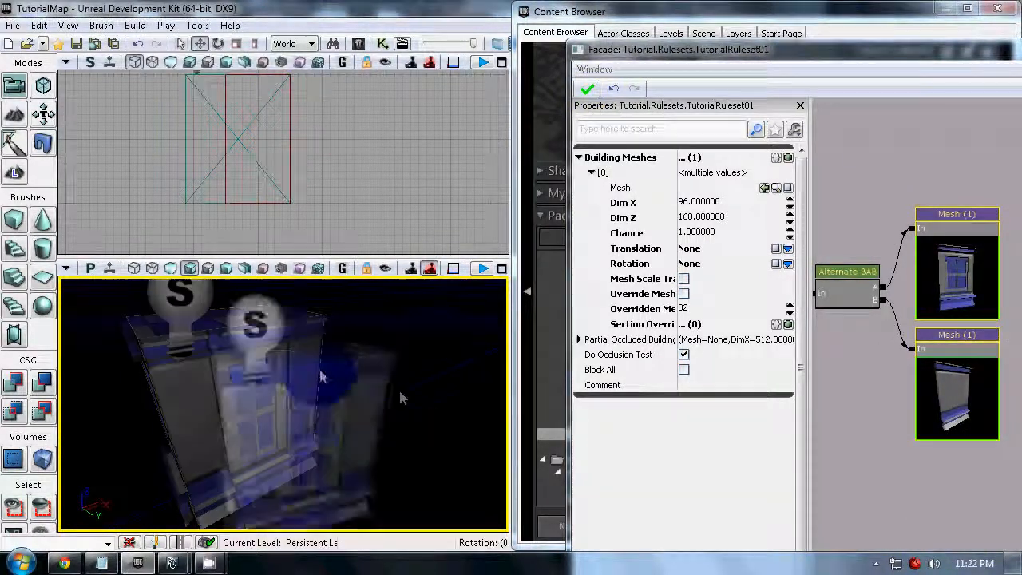
{"action": "right_click_drag", "start_coordinate": [320, 371], "coordinate": [354, 429]}
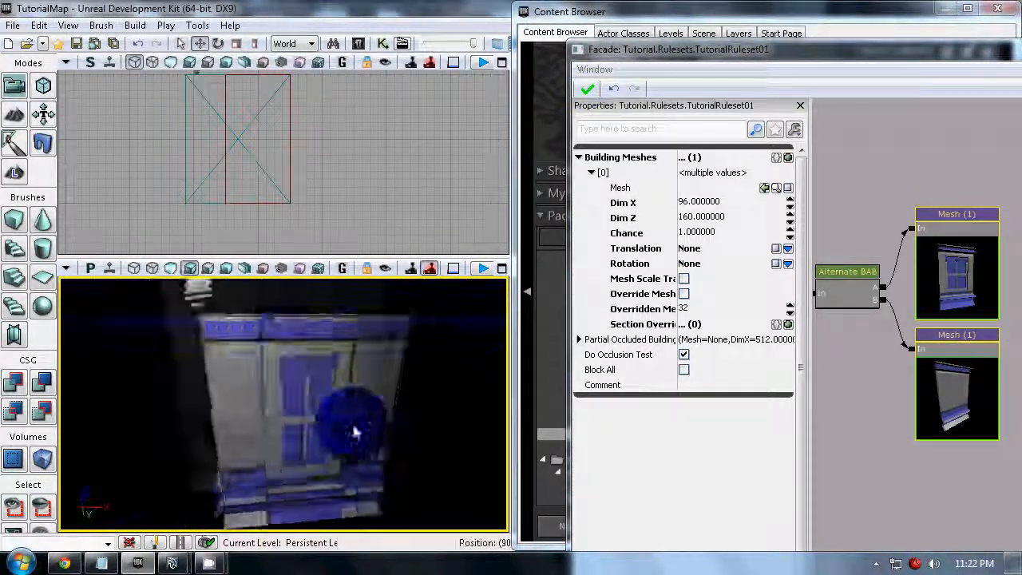
{"action": "left_click_drag", "start_coordinate": [354, 429], "coordinate": [323, 344]}
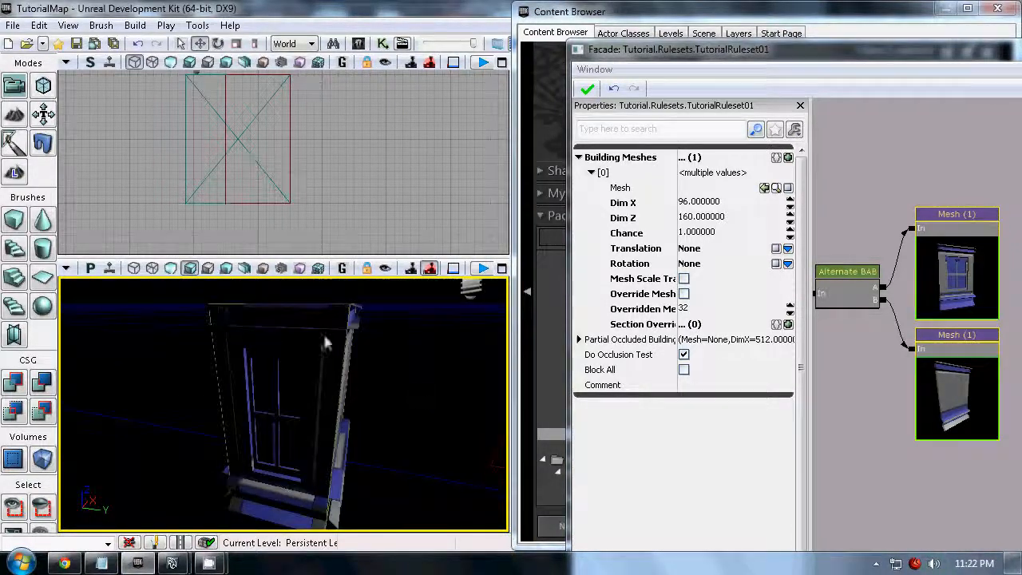
{"action": "left_click", "coordinate": [268, 376]}
{"action": "left_click", "coordinate": [172, 269]}
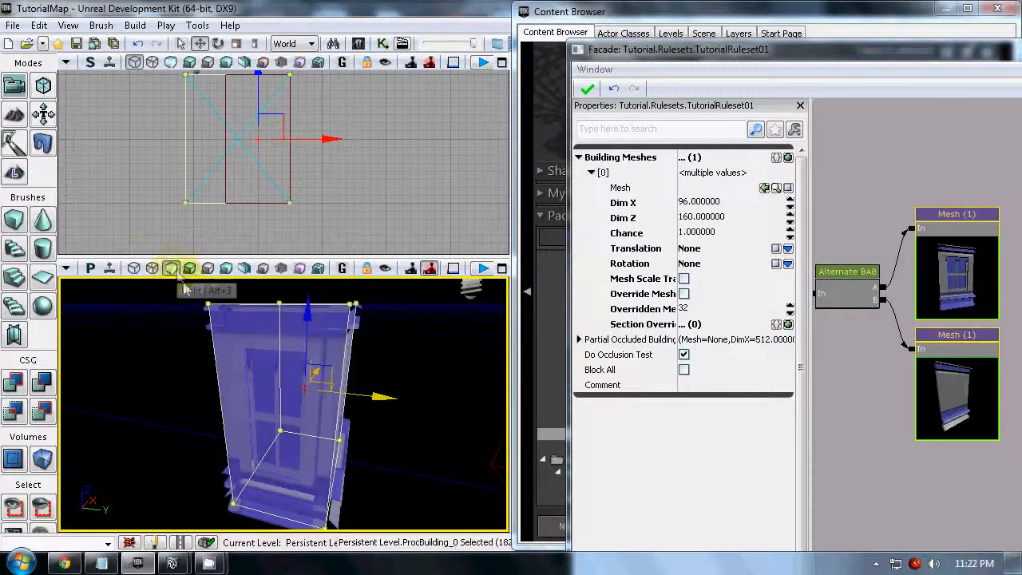
{"action": "left_click", "coordinate": [391, 448]}
{"action": "left_click_drag", "start_coordinate": [390, 448], "coordinate": [411, 390]}
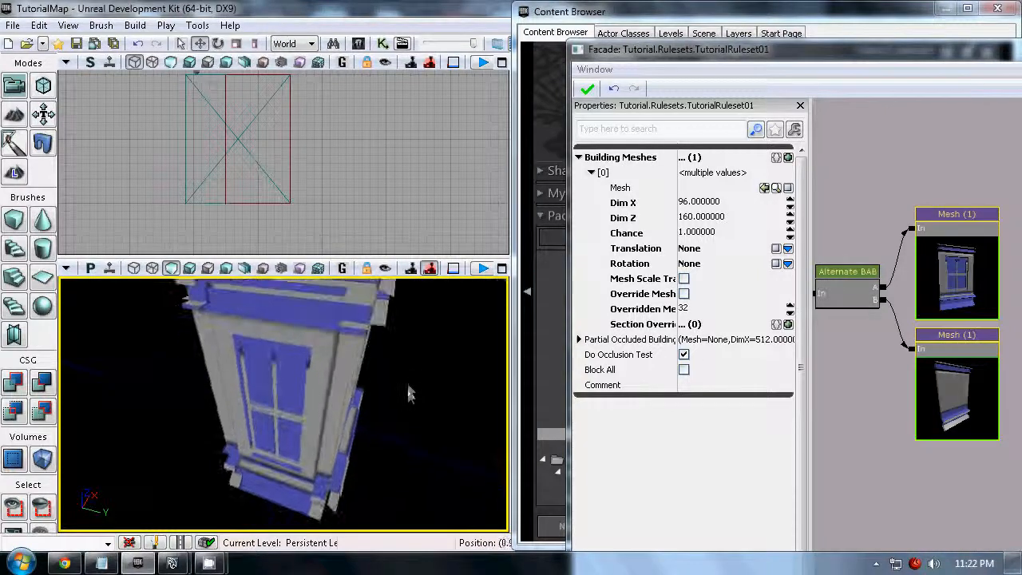
- Examine the building's outline in the orthographic viewport and its corner in the perspective viewport
{"action": "left_click_drag", "start_coordinate": [291, 145], "coordinate": [273, 158]}
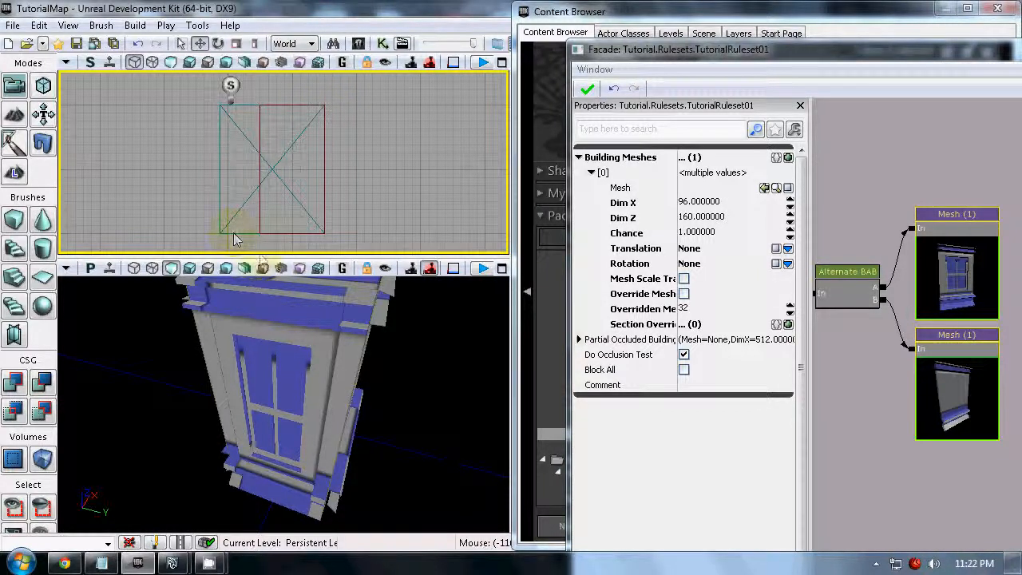
{"action": "left_click", "coordinate": [314, 298]}
{"action": "left_click_drag", "start_coordinate": [398, 490], "coordinate": [408, 489]}
{"action": "left_click", "coordinate": [241, 211]}
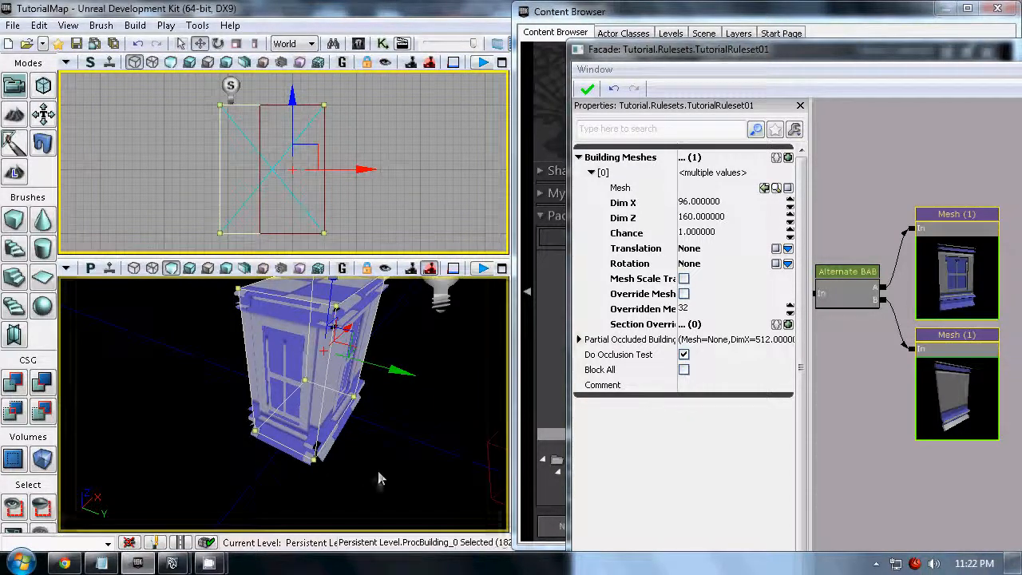
{"action": "left_click_drag", "start_coordinate": [377, 468], "coordinate": [388, 439]}
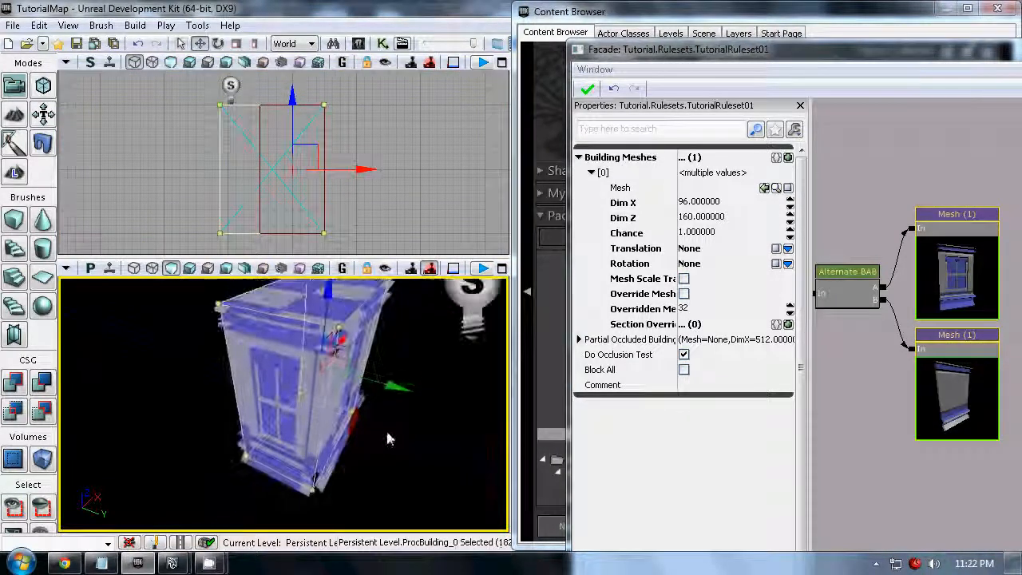
{"action": "left_click", "coordinate": [372, 205]}
- Dock the facade editor window beside the level viewports and bring the whole node graph into view
{"action": "left_click_drag", "start_coordinate": [892, 54], "coordinate": [600, 120]}
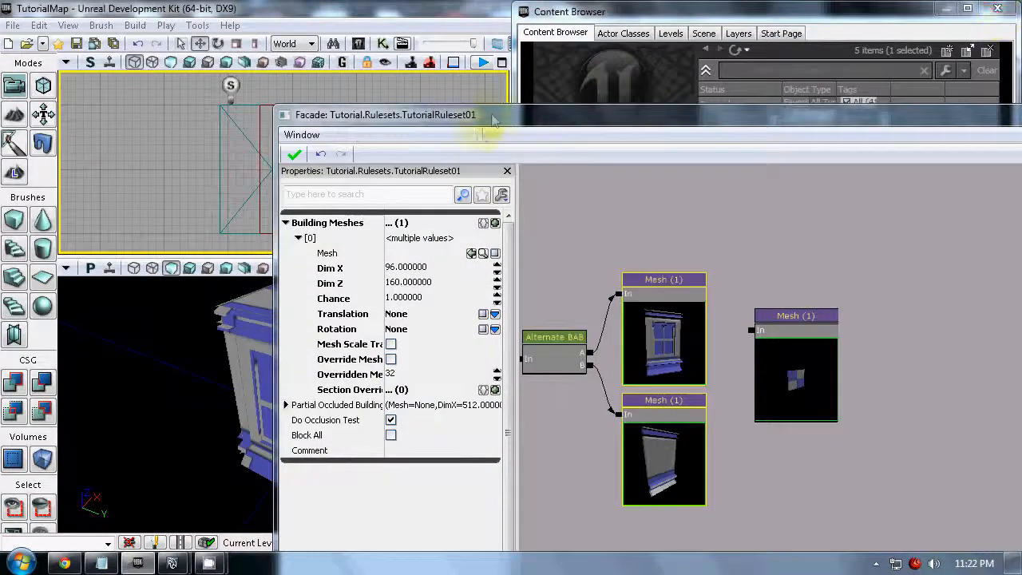
{"action": "left_click_drag", "start_coordinate": [493, 119], "coordinate": [1021, 128]}
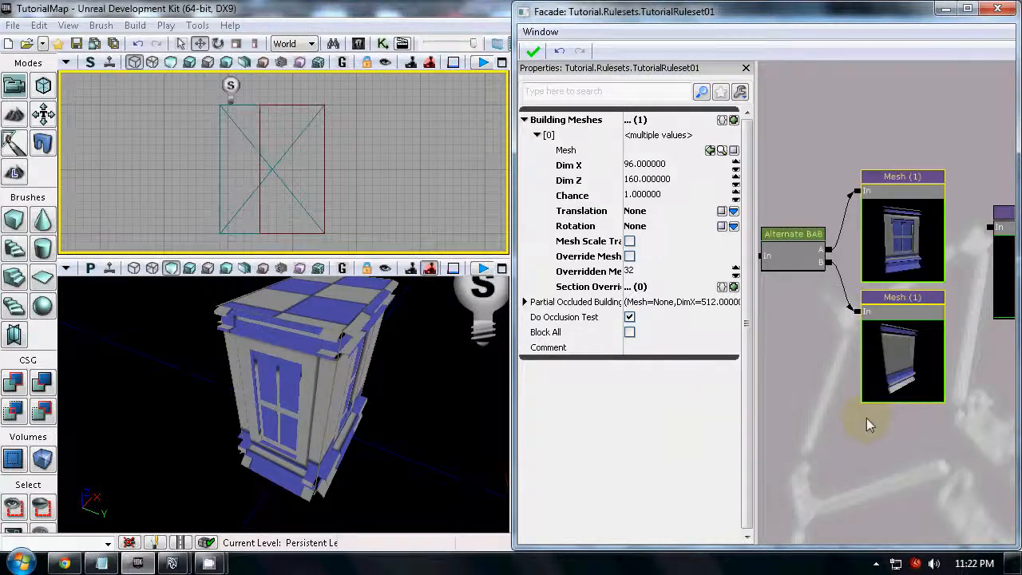
{"action": "scroll", "coordinate": [862, 392], "scroll_direction": "down", "scroll_amount": 4}
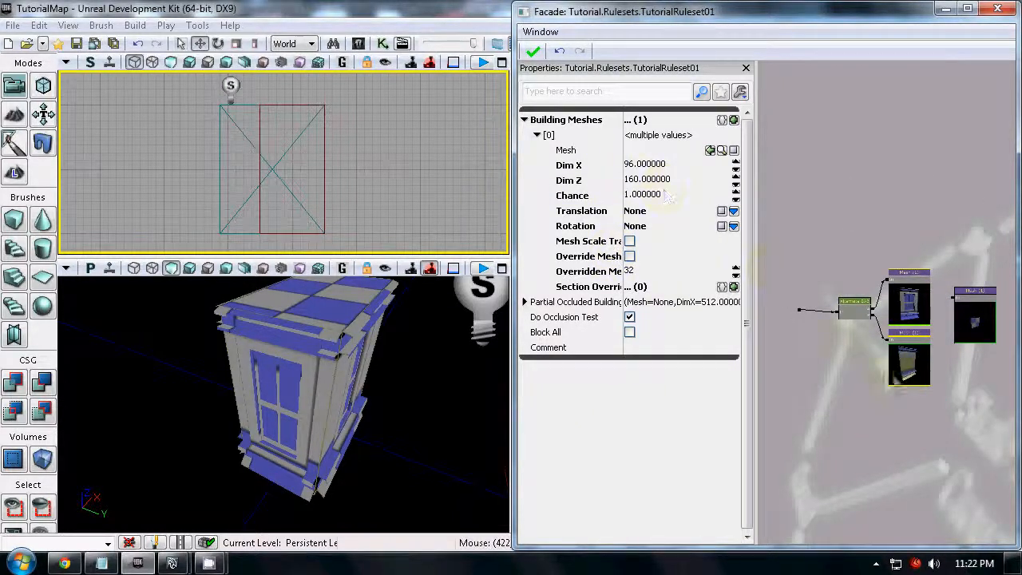
- Review the window mesh node's dimensions and the Alternate node's ASize and BMax Size settings
{"action": "left_click", "coordinate": [890, 441]}
{"action": "scroll", "coordinate": [922, 330], "scroll_direction": "up", "scroll_amount": 5}
{"action": "left_click", "coordinate": [873, 284]}
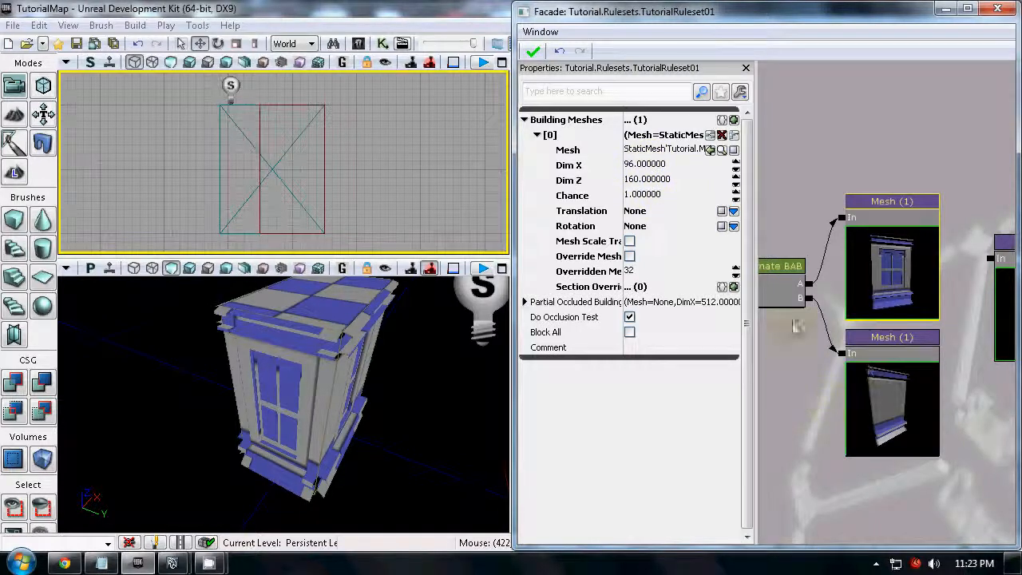
{"action": "left_click", "coordinate": [784, 290]}
{"action": "left_click", "coordinate": [868, 264]}
{"action": "left_click", "coordinate": [797, 274]}
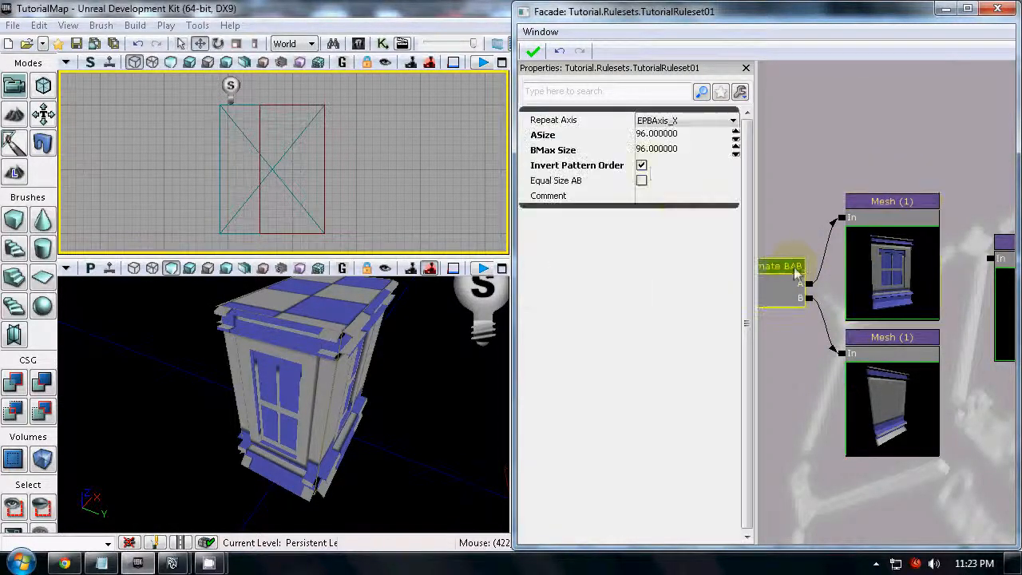
{"action": "left_click", "coordinate": [658, 150]}
- Examine how the wall meshes meet at the building's corners, from close up and from a distance
{"action": "key", "text": "w"}
{"action": "right_click_drag", "start_coordinate": [383, 396], "coordinate": [445, 446]}
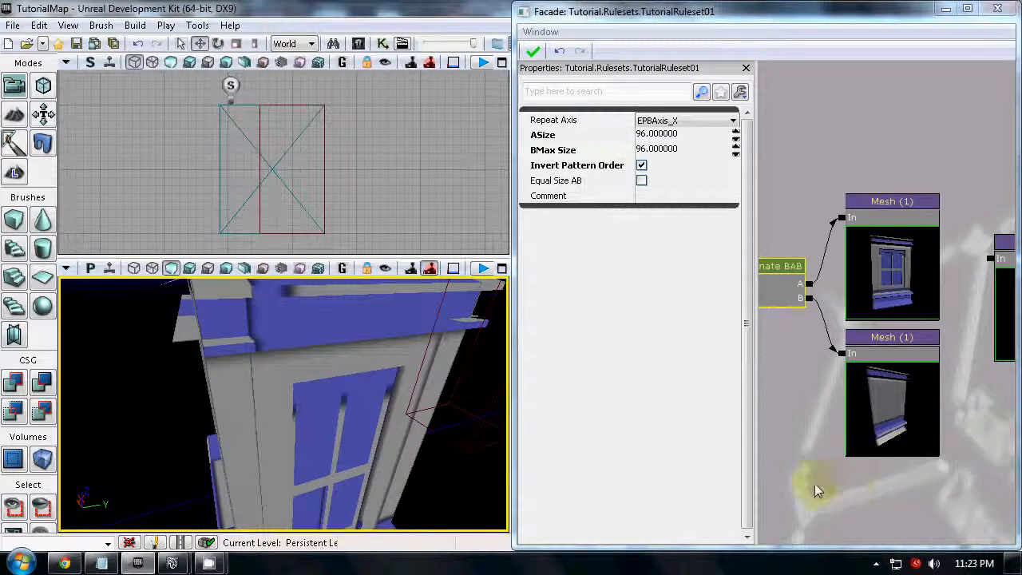
{"action": "scroll", "coordinate": [817, 508], "scroll_direction": "down", "scroll_amount": 3}
{"action": "left_click_drag", "start_coordinate": [817, 508], "coordinate": [811, 447]}
{"action": "right_click_drag", "start_coordinate": [427, 439], "coordinate": [357, 395]}
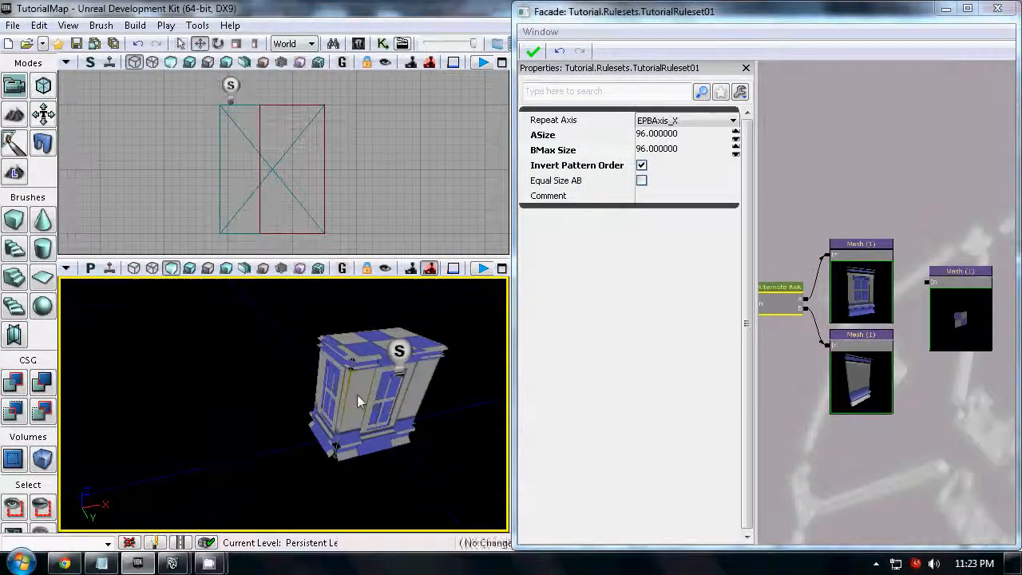
- Lengthen the building along X by moving its end face outward in geometry editing mode
{"action": "left_click", "coordinate": [341, 385]}
{"action": "right_click", "coordinate": [341, 384]}
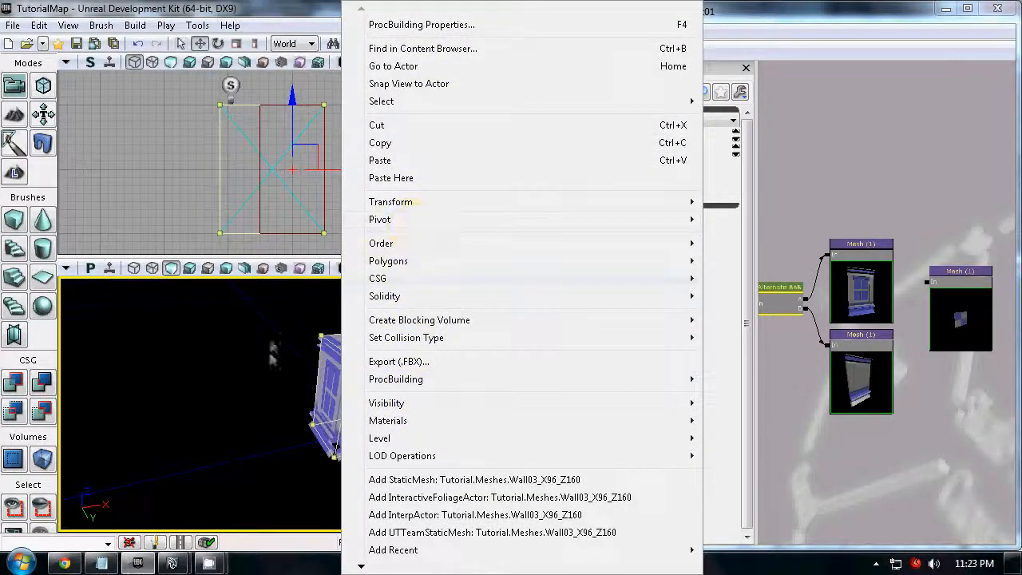
{"action": "left_click", "coordinate": [24, 224]}
{"action": "left_click", "coordinate": [43, 86]}
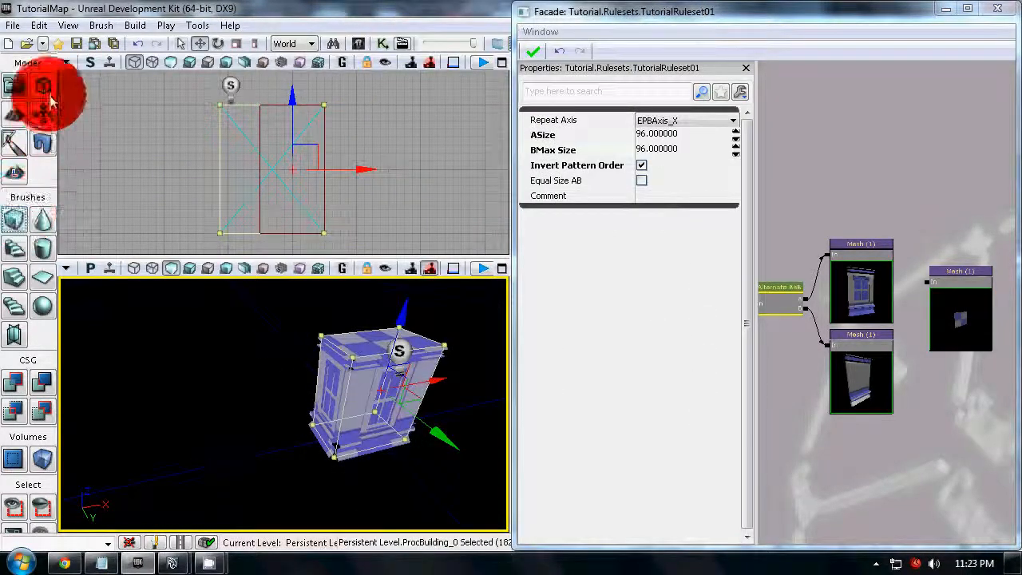
{"action": "left_click", "coordinate": [339, 404]}
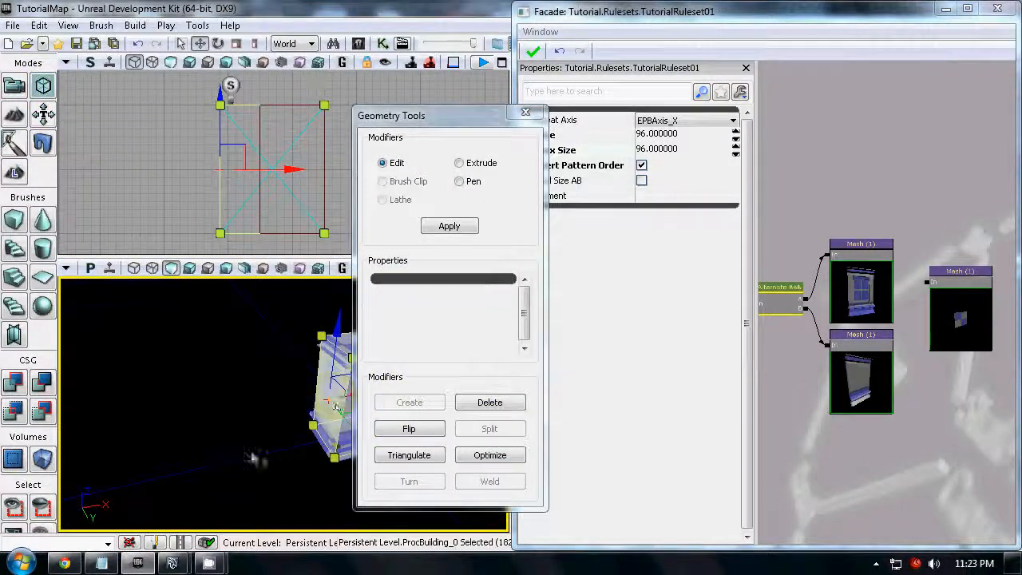
{"action": "left_click_drag", "start_coordinate": [253, 458], "coordinate": [271, 473]}
{"action": "left_click_drag", "start_coordinate": [335, 370], "coordinate": [77, 412]}
{"action": "mouse_move", "coordinate": [292, 452]}
{"action": "left_mouse_down"}
{"action": "mouse_move", "coordinate": [326, 542]}
{"action": "mouse_move", "coordinate": [114, 525]}
{"action": "mouse_move", "coordinate": [184, 541]}
{"action": "left_mouse_up"}
- Raise the building's top face to make it more than one mesh tall, and leave geometry editing
{"action": "left_click", "coordinate": [208, 341]}
{"action": "left_click_drag", "start_coordinate": [275, 447], "coordinate": [314, 388]}
{"action": "left_click_drag", "start_coordinate": [196, 313], "coordinate": [178, 156]}
{"action": "mouse_move", "coordinate": [295, 427]}
{"action": "left_mouse_down"}
{"action": "mouse_move", "coordinate": [318, 445]}
{"action": "mouse_move", "coordinate": [299, 436]}
{"action": "left_mouse_up"}
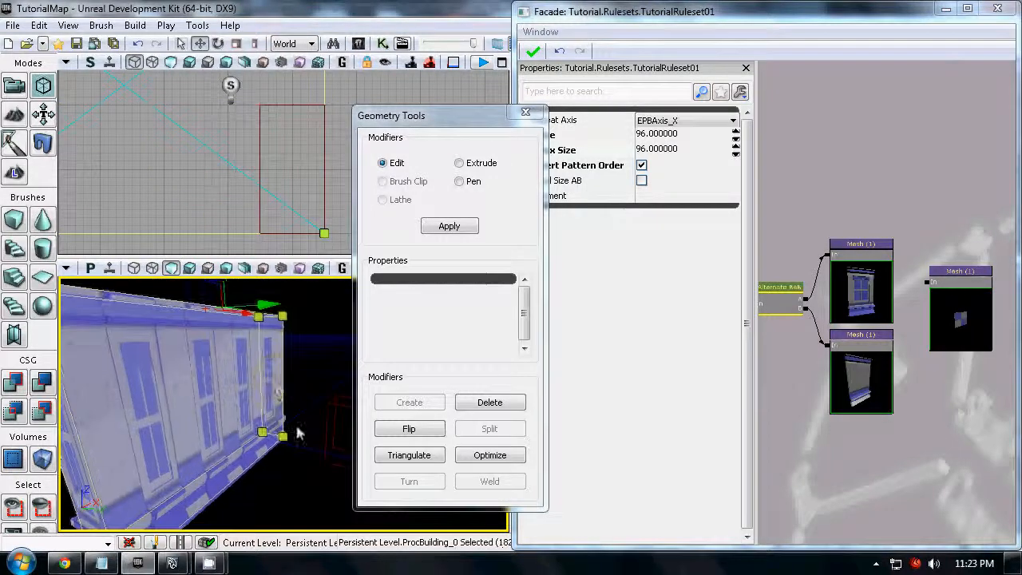
{"action": "left_click", "coordinate": [526, 112]}
- Review the Alternate node's repeat axis and size settings, moving the node slightly away from the meshes
{"action": "left_click", "coordinate": [804, 169]}
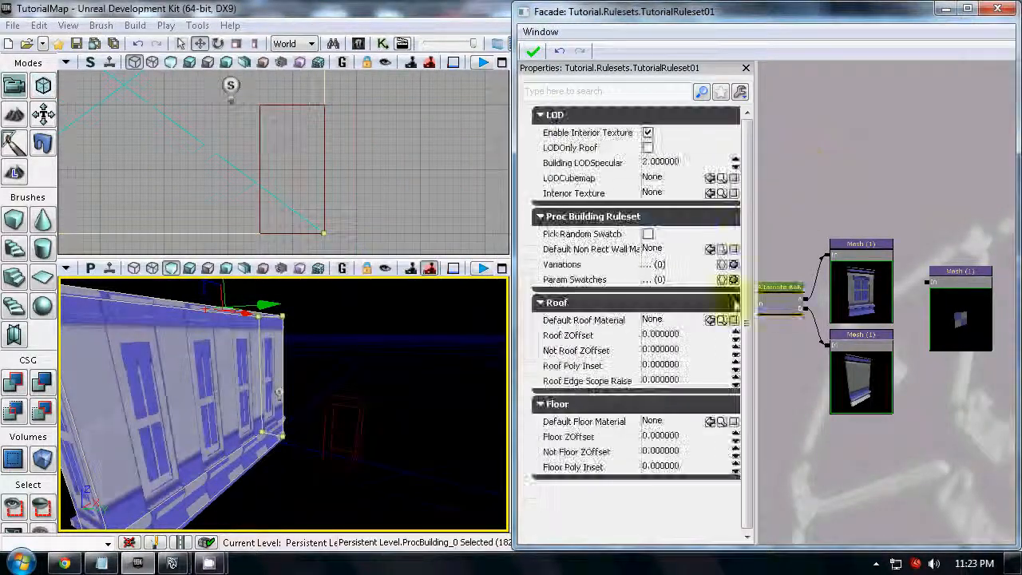
{"action": "left_click_drag", "start_coordinate": [851, 213], "coordinate": [920, 186]}
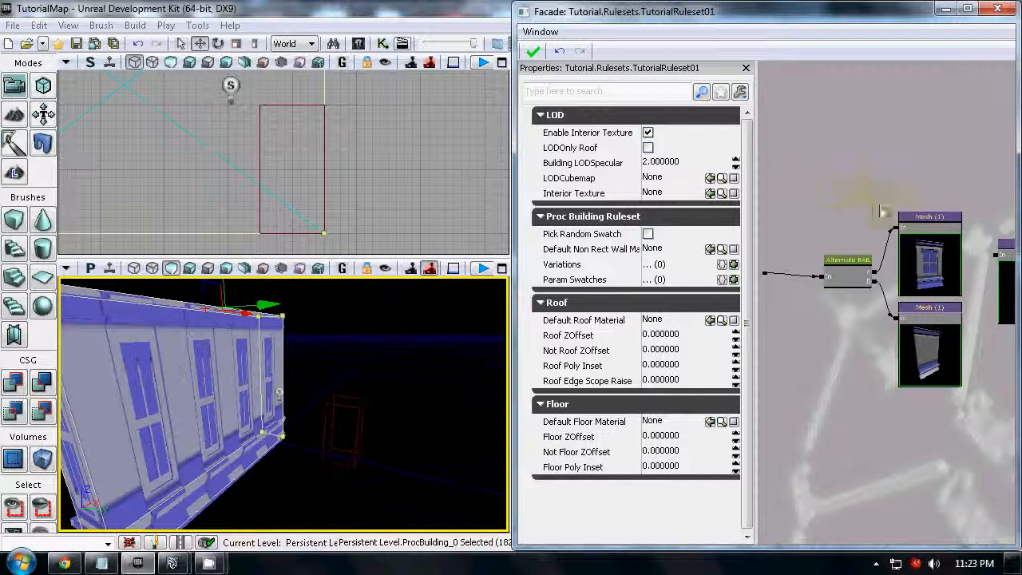
{"action": "left_click", "coordinate": [846, 268]}
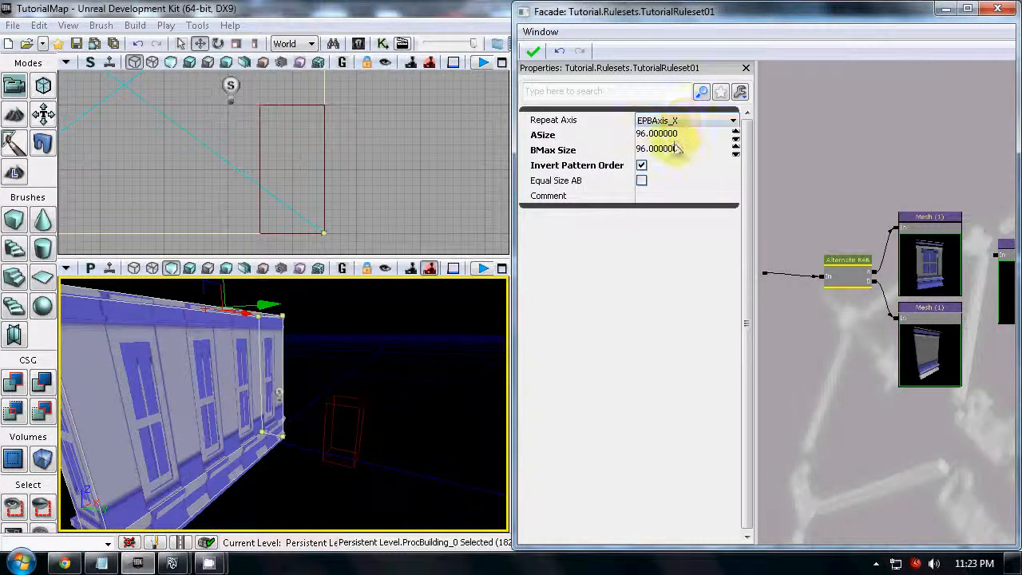
{"action": "left_click_drag", "start_coordinate": [845, 284], "coordinate": [838, 275]}
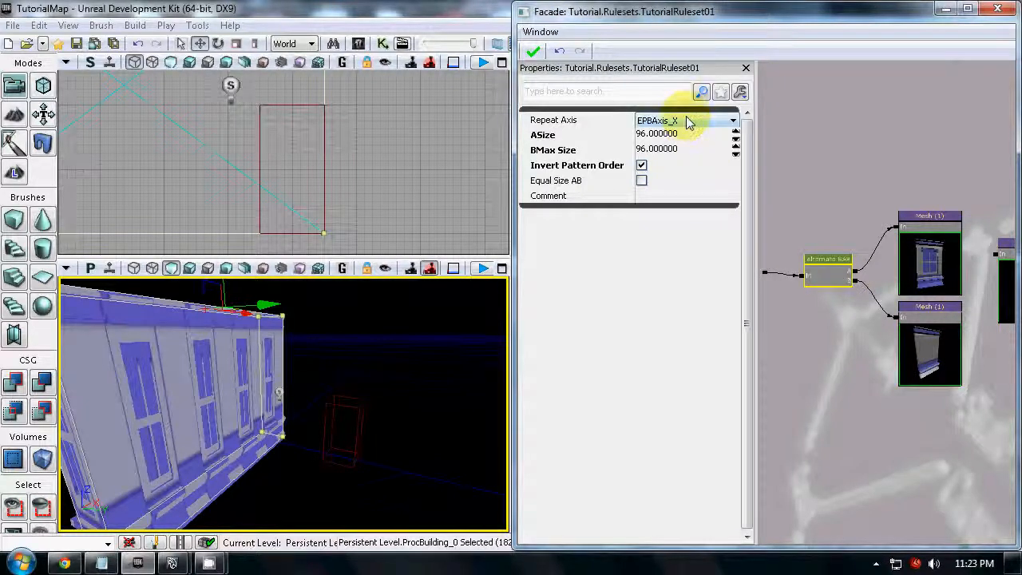
{"action": "left_click", "coordinate": [836, 332]}
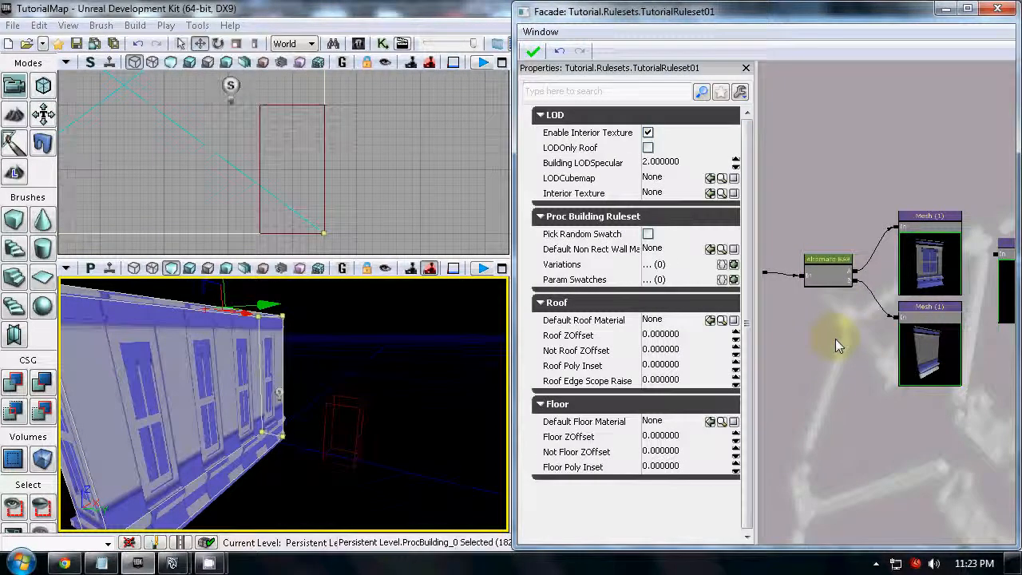
{"action": "left_click_drag", "start_coordinate": [825, 333], "coordinate": [841, 321]}
- Add a Repeat node to the ruleset and shift the Alternate and mesh nodes aside to make room for it
{"action": "right_click", "coordinate": [807, 349]}
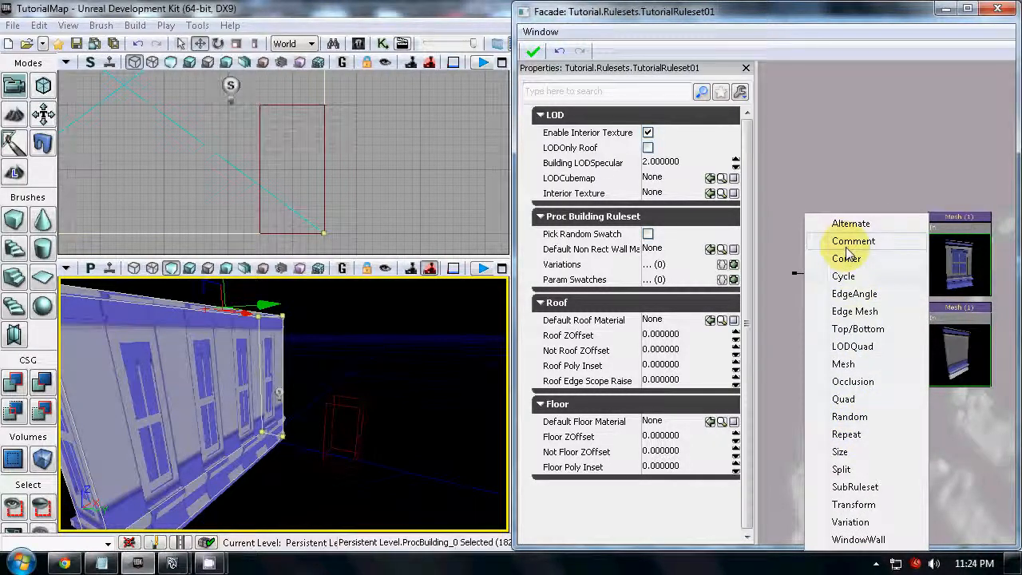
{"action": "left_click", "coordinate": [865, 435]}
{"action": "scroll", "coordinate": [858, 380], "scroll_direction": "down", "scroll_amount": 3}
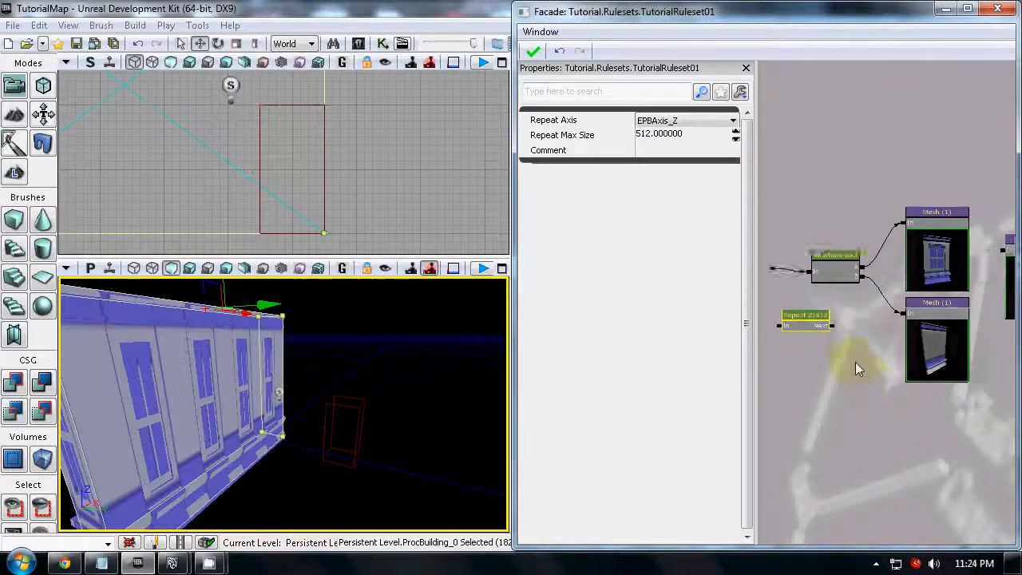
{"action": "left_click_drag", "start_coordinate": [974, 408], "coordinate": [799, 247], "text": "ctrl+alt"}
{"action": "left_click", "coordinate": [956, 290]}
{"action": "left_click_drag", "start_coordinate": [797, 338], "coordinate": [849, 329], "text": "ctrl"}
{"action": "scroll", "coordinate": [851, 327], "scroll_direction": "up", "scroll_amount": 3}
- Place the Repeat node ahead of the Alternate node and wire it between the ruleset's start connector and the Alternate input
{"action": "left_click", "coordinate": [858, 327]}
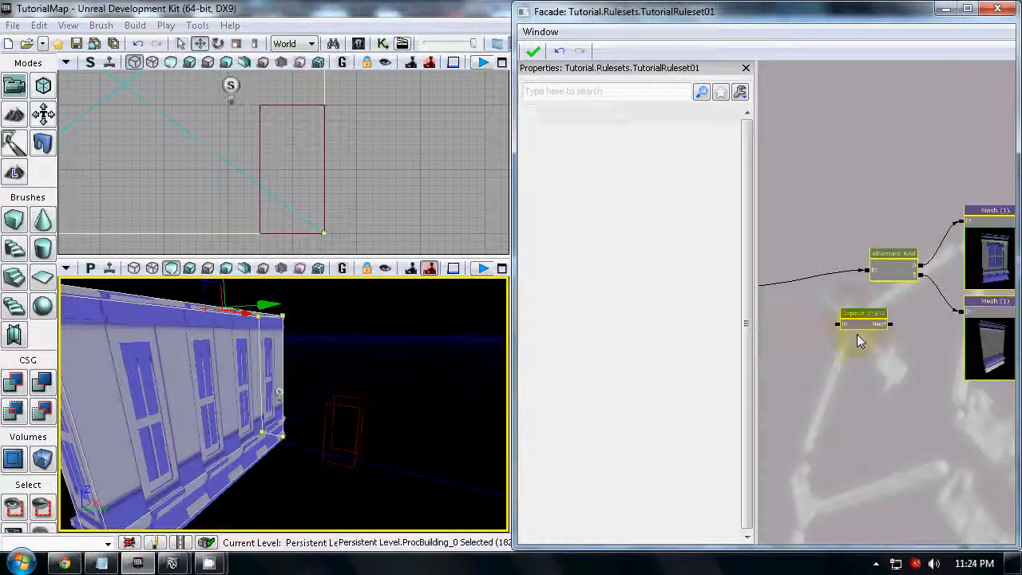
{"action": "left_click_drag", "start_coordinate": [841, 368], "coordinate": [873, 374]}
{"action": "left_click_drag", "start_coordinate": [860, 303], "coordinate": [853, 302], "text": "ctrl"}
{"action": "scroll", "coordinate": [808, 309], "scroll_direction": "up", "scroll_amount": 3}
{"action": "mouse_move", "coordinate": [771, 287]}
{"action": "left_mouse_down"}
{"action": "mouse_move", "coordinate": [800, 284]}
{"action": "mouse_move", "coordinate": [775, 285]}
{"action": "mouse_move", "coordinate": [791, 286]}
{"action": "left_mouse_up"}
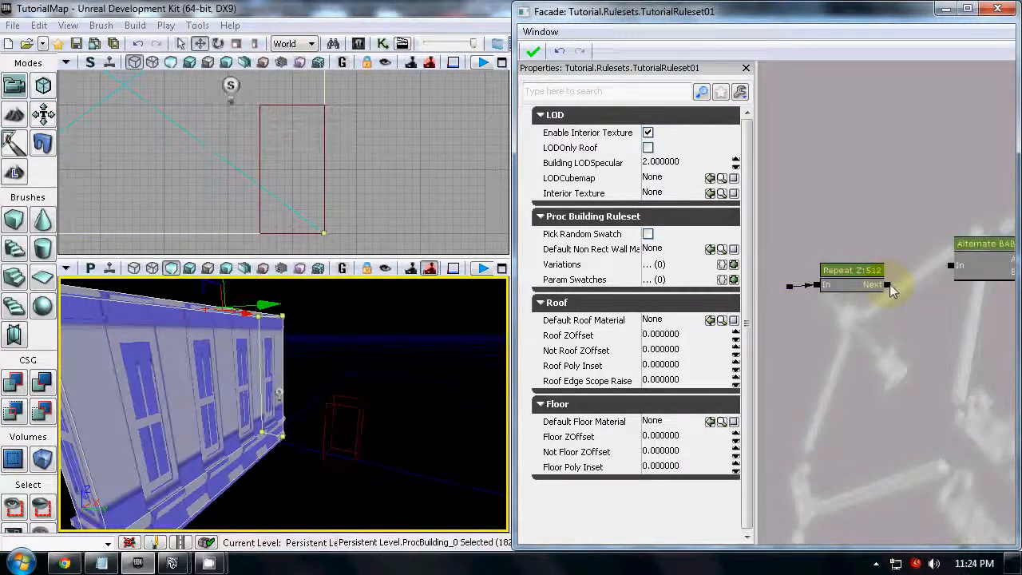
{"action": "left_click_drag", "start_coordinate": [952, 270], "coordinate": [951, 267]}
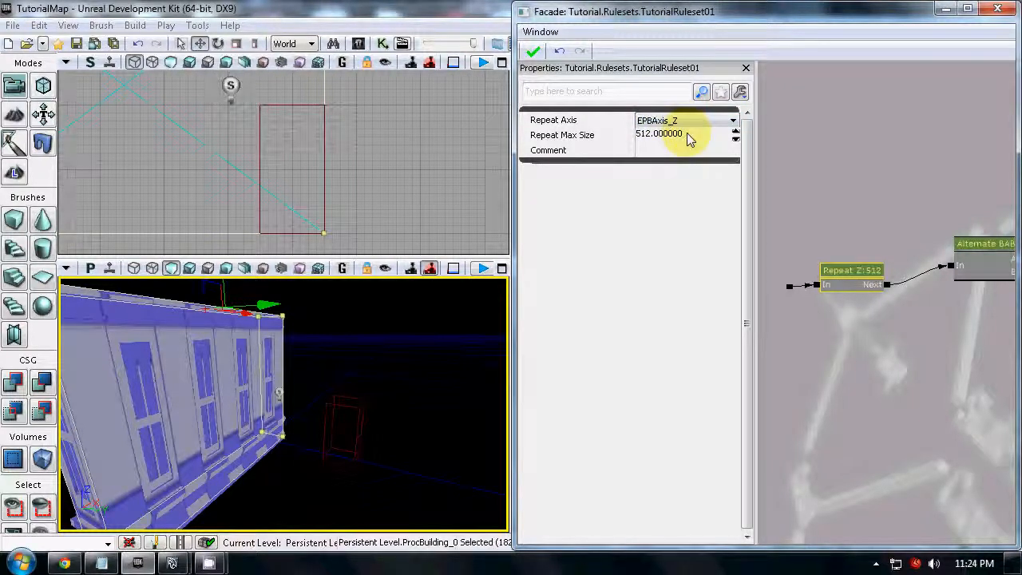
- Check the window mesh's Dim Z and set the Repeat node's Repeat Max Size to 160
{"action": "left_click_drag", "start_coordinate": [895, 321], "coordinate": [760, 321]}
{"action": "scroll", "coordinate": [760, 321], "scroll_direction": "down", "scroll_amount": 1}
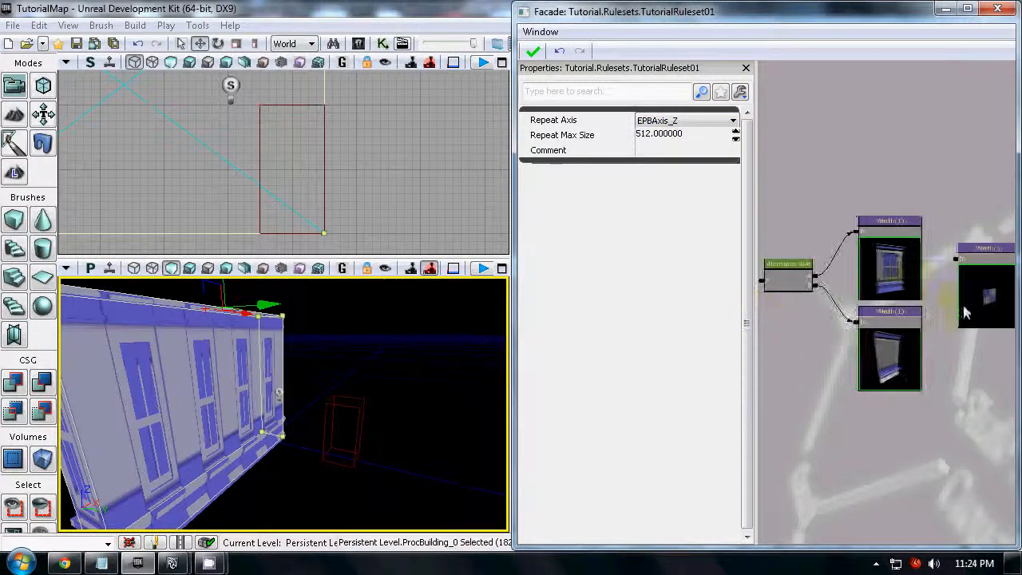
{"action": "left_click", "coordinate": [891, 271]}
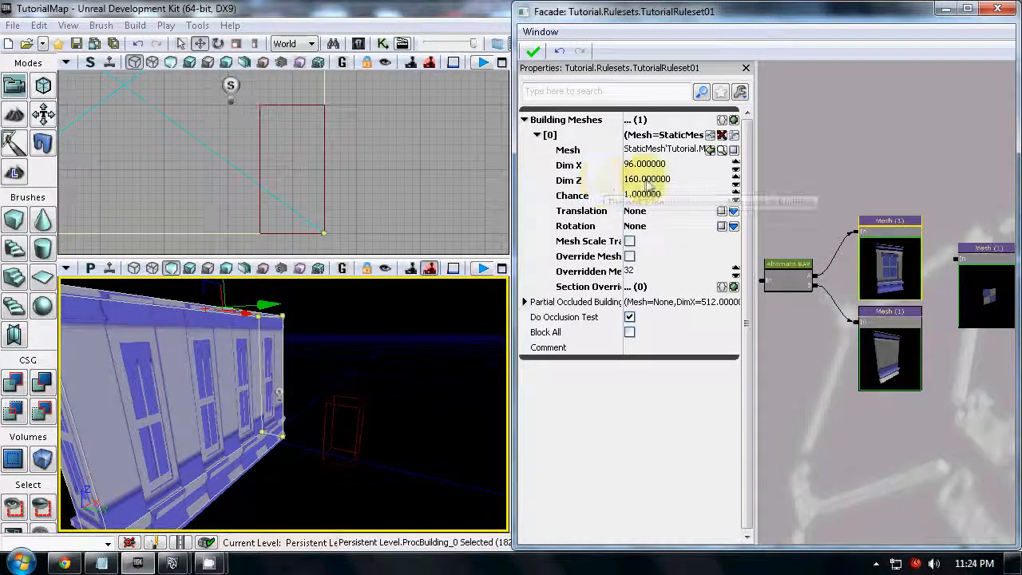
{"action": "left_click_drag", "start_coordinate": [798, 364], "coordinate": [865, 287]}
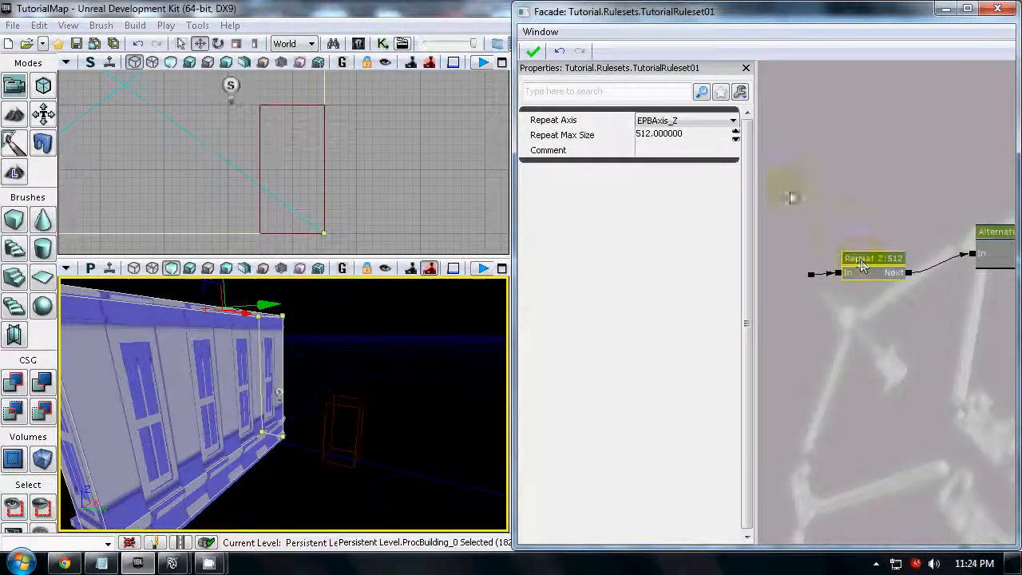
{"action": "left_click", "coordinate": [695, 135]}
{"action": "type", "text": "1"}
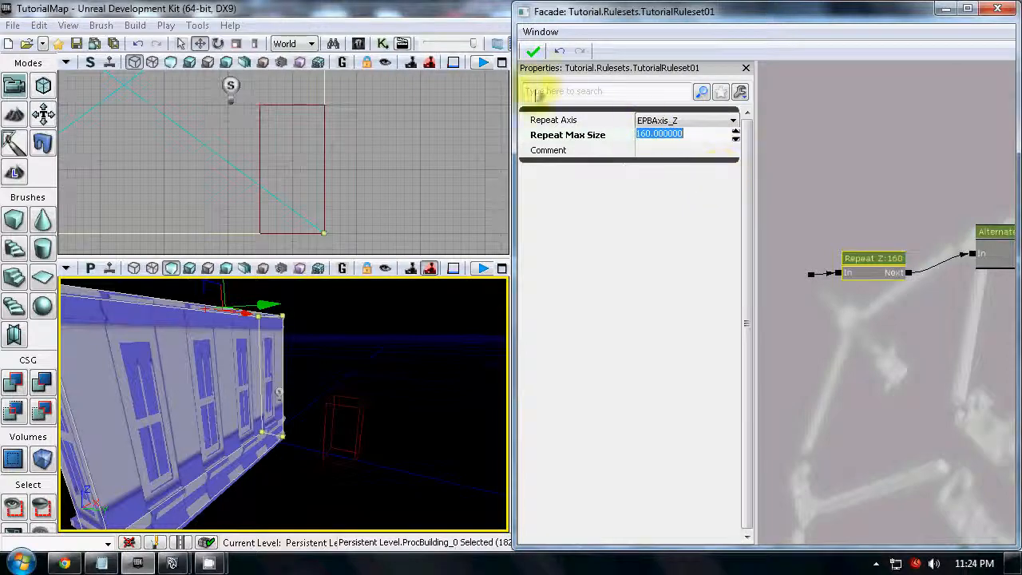
- Reapply the ruleset to the procedural building and inspect the repeated floors on its facade
{"action": "left_click", "coordinate": [533, 54]}
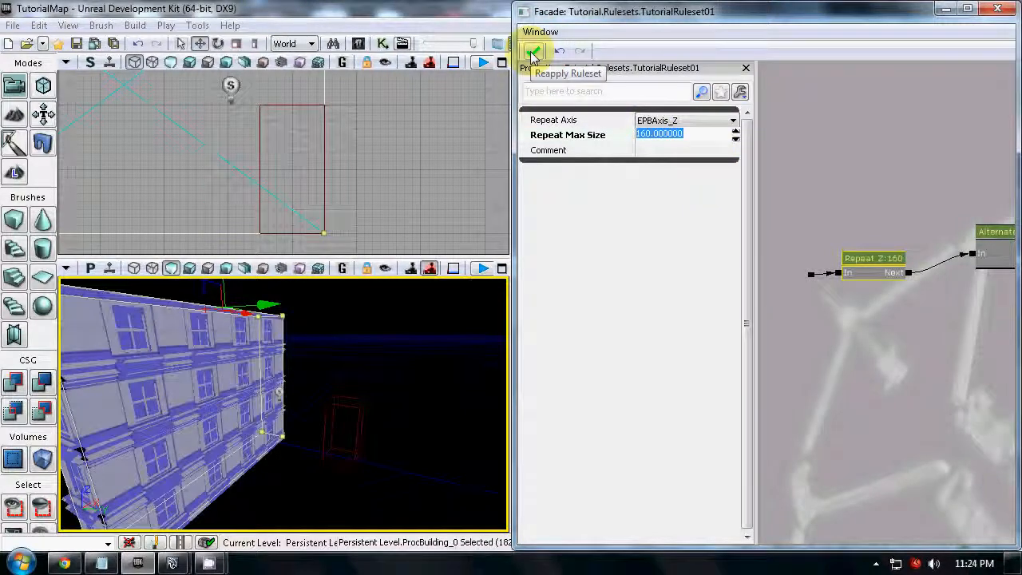
{"action": "left_click_drag", "start_coordinate": [377, 398], "coordinate": [274, 289]}
{"action": "left_click_drag", "start_coordinate": [450, 380], "coordinate": [433, 513]}
{"action": "left_click", "coordinate": [289, 363]}
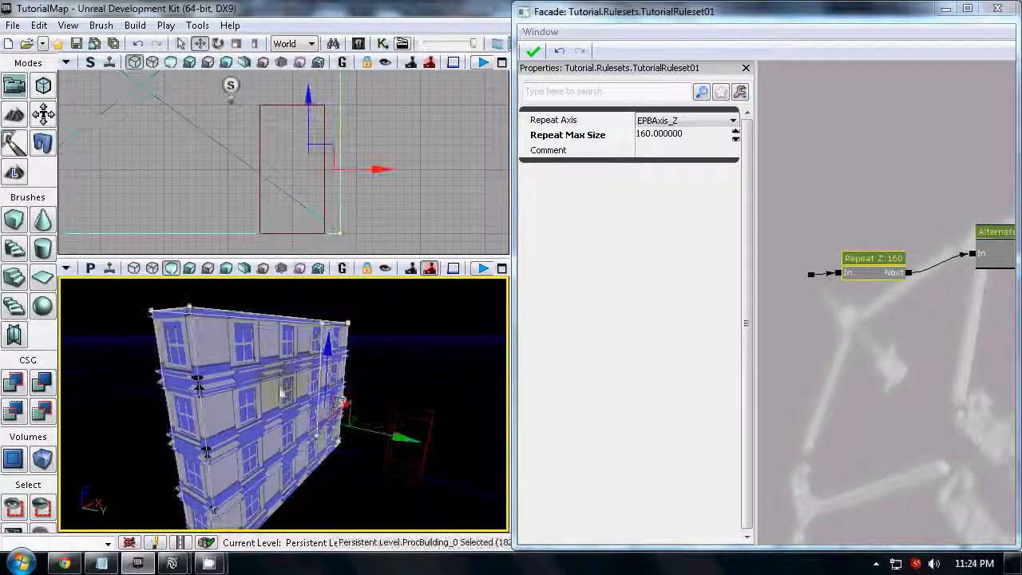
{"action": "right_click_drag", "start_coordinate": [460, 311], "coordinate": [389, 284]}
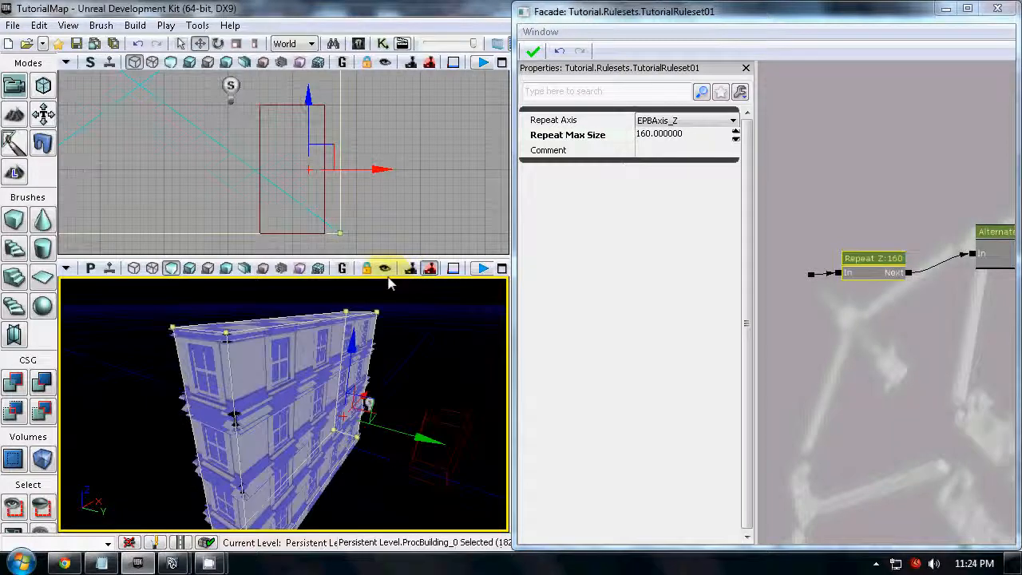
- Enter geometry editing for the procedural building, select its top face and start adjusting the building's height
{"action": "right_click", "coordinate": [239, 338]}
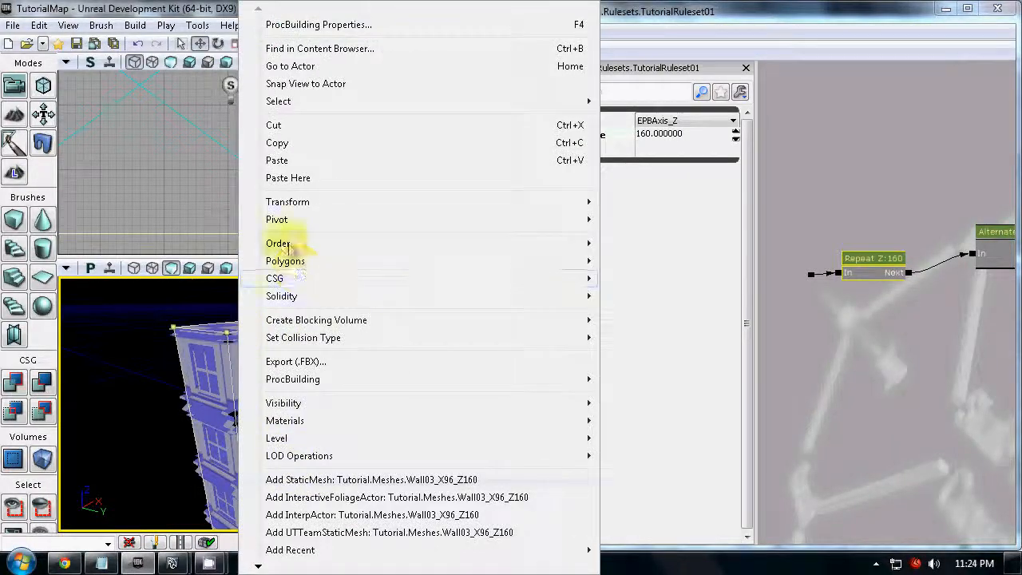
{"action": "left_click", "coordinate": [43, 86]}
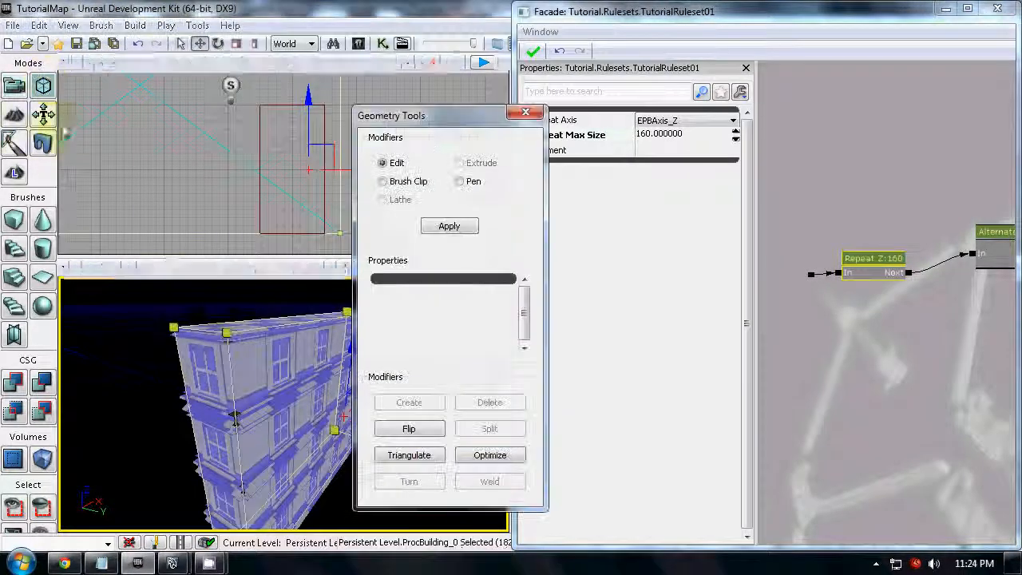
{"action": "left_click", "coordinate": [234, 330]}
{"action": "left_click_drag", "start_coordinate": [294, 449], "coordinate": [341, 511]}
{"action": "right_click_drag", "start_coordinate": [294, 463], "coordinate": [412, 434]}
{"action": "mouse_move", "coordinate": [233, 300]}
{"action": "left_mouse_down"}
{"action": "mouse_move", "coordinate": [230, 272]}
{"action": "mouse_move", "coordinate": [234, 314]}
{"action": "left_mouse_up"}
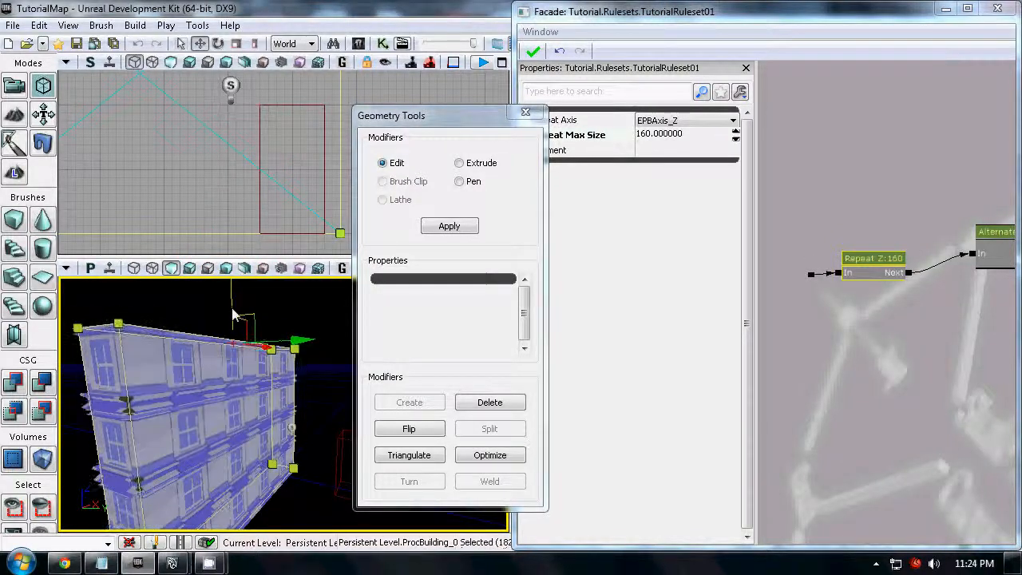
- Raise and lower the building's top face while viewing the facade to test how floors are added and removed
{"action": "right_click_drag", "start_coordinate": [225, 421], "coordinate": [142, 444]}
{"action": "left_click_drag", "start_coordinate": [142, 443], "coordinate": [314, 365]}
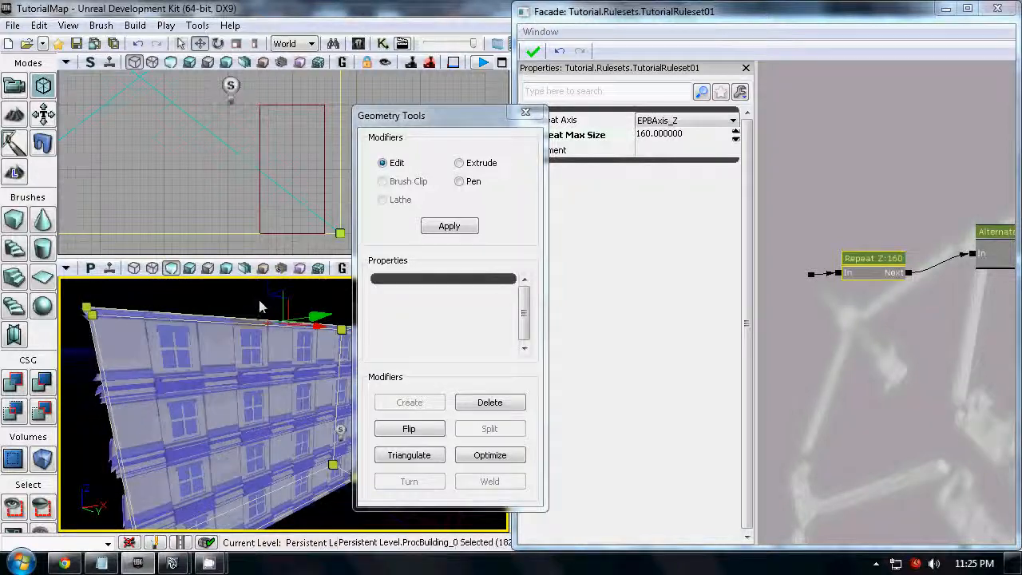
{"action": "left_click_drag", "start_coordinate": [268, 293], "coordinate": [266, 283]}
{"action": "left_click_drag", "start_coordinate": [263, 417], "coordinate": [283, 521]}
{"action": "left_click_drag", "start_coordinate": [247, 291], "coordinate": [253, 365]}
{"action": "right_click_drag", "start_coordinate": [188, 415], "coordinate": [177, 390]}
{"action": "left_click_drag", "start_coordinate": [177, 388], "coordinate": [211, 313]}
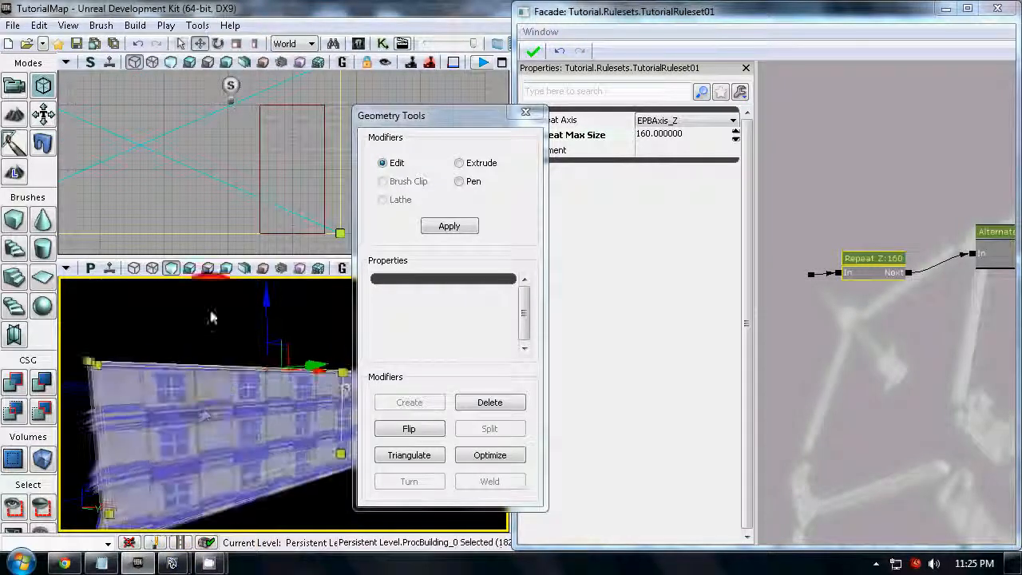
- Fine-tune the building's height up and down between three and four floors, leaving it at three floors
{"action": "left_click_drag", "start_coordinate": [269, 326], "coordinate": [266, 316]}
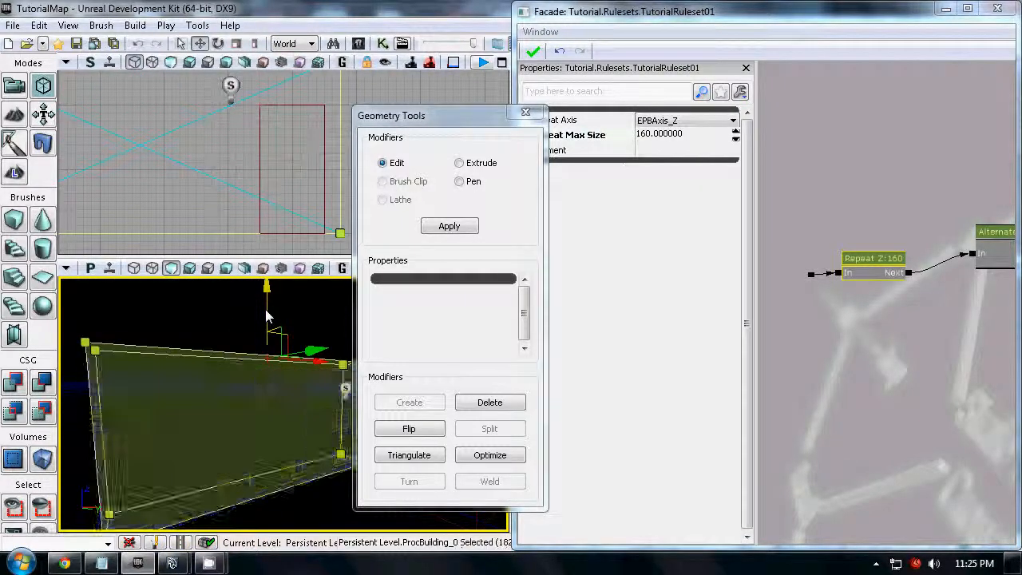
{"action": "left_click_drag", "start_coordinate": [268, 312], "coordinate": [267, 282]}
{"action": "left_click_drag", "start_coordinate": [232, 357], "coordinate": [235, 373]}
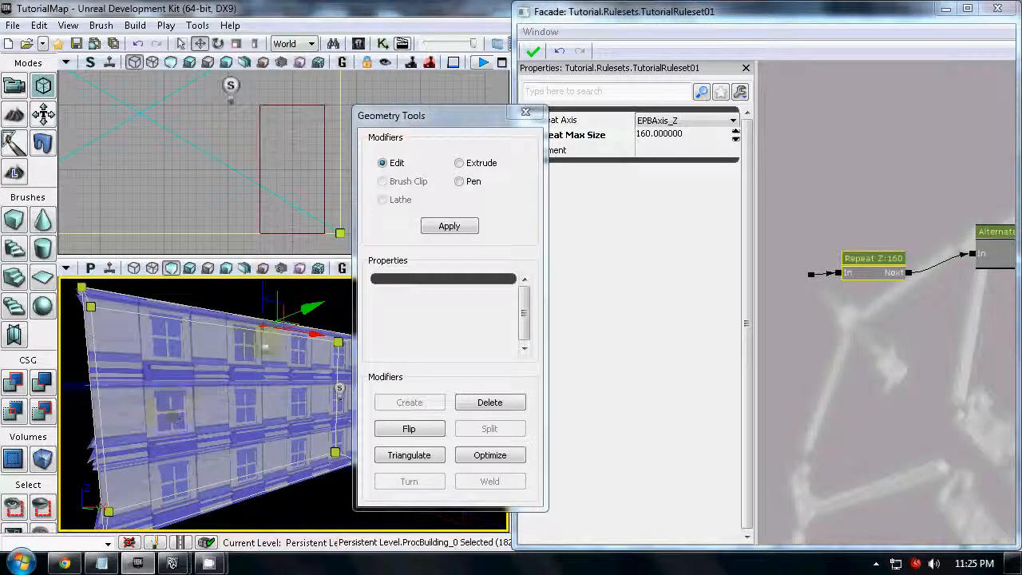
{"action": "left_click_drag", "start_coordinate": [263, 285], "coordinate": [249, 312]}
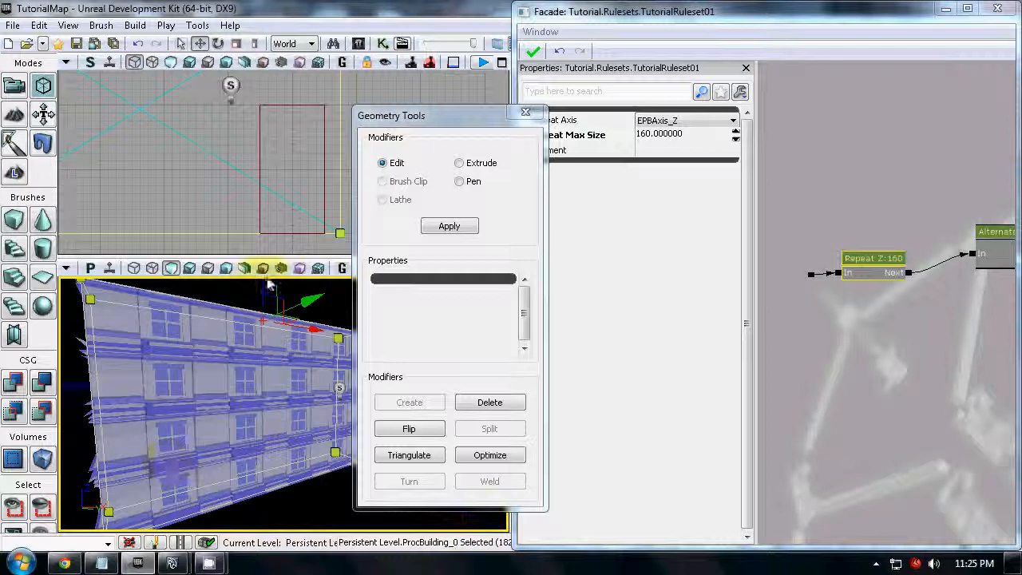
{"action": "left_click_drag", "start_coordinate": [263, 288], "coordinate": [264, 291]}
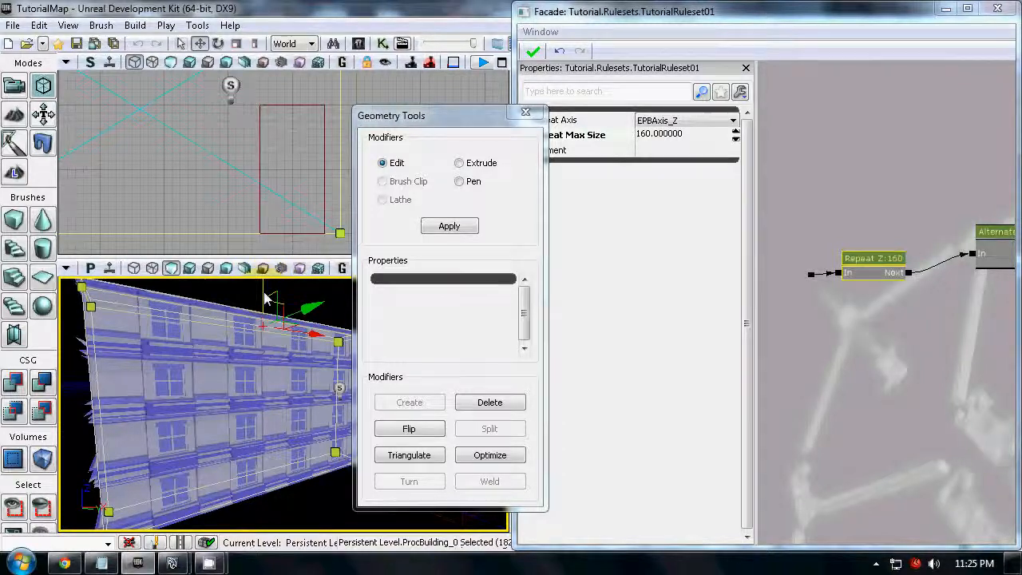
- Leave geometry editing and deselect the building and the Repeat node
{"action": "left_click", "coordinate": [527, 115]}
{"action": "left_click", "coordinate": [849, 366]}
{"action": "left_click", "coordinate": [403, 317]}
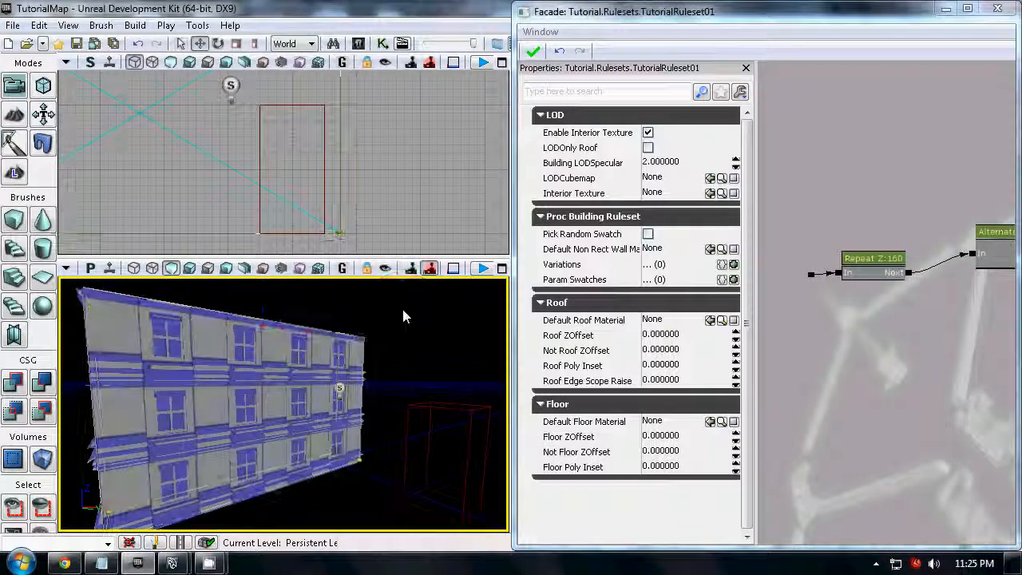
- Select the Repeat node, bring the connected nodes into view and show the available Repeat Axis options
{"action": "left_click", "coordinate": [874, 264]}
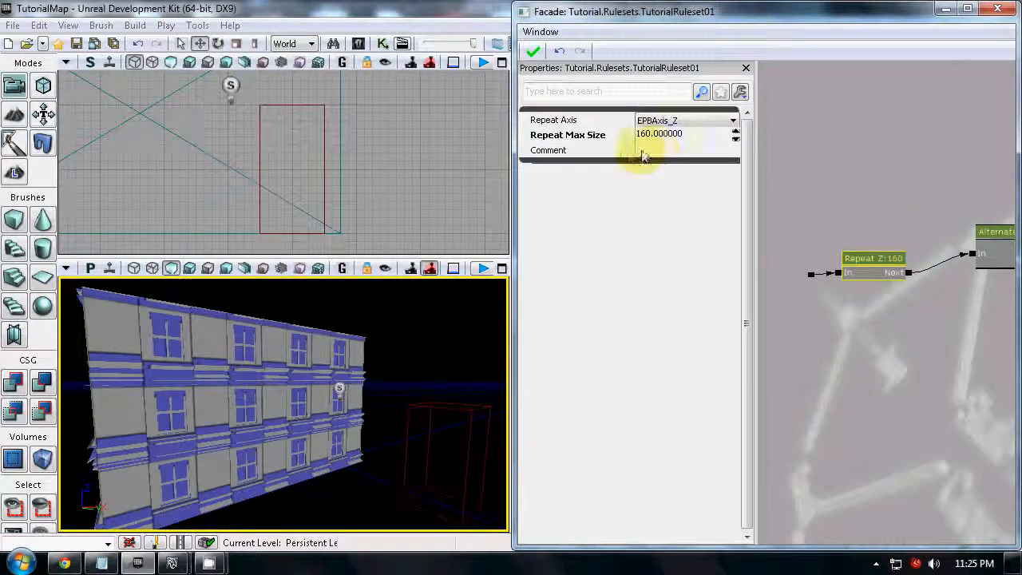
{"action": "left_click_drag", "start_coordinate": [911, 345], "coordinate": [859, 333]}
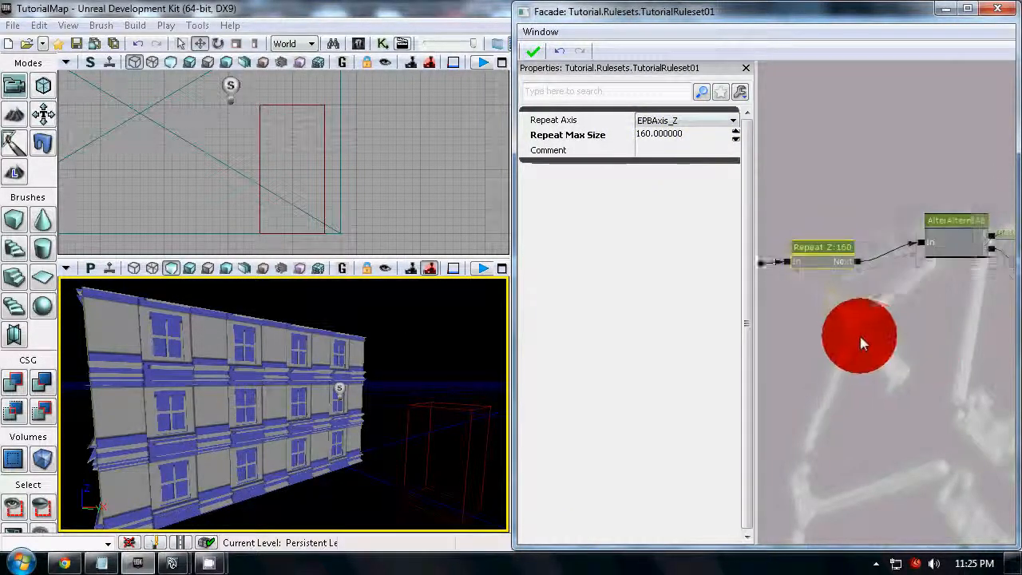
{"action": "scroll", "coordinate": [859, 333], "scroll_direction": "down", "scroll_amount": 2}
{"action": "left_click", "coordinate": [690, 122]}
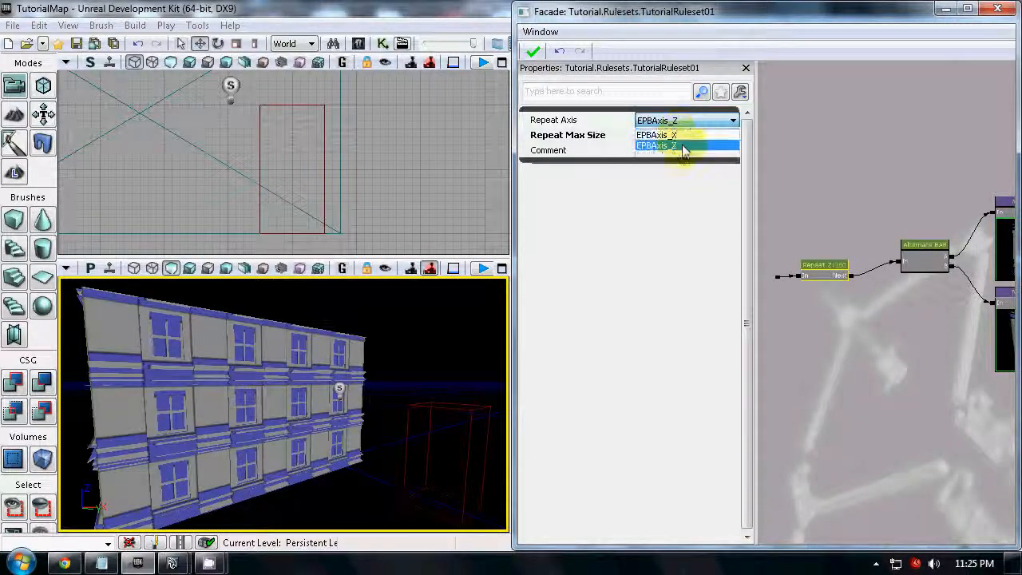